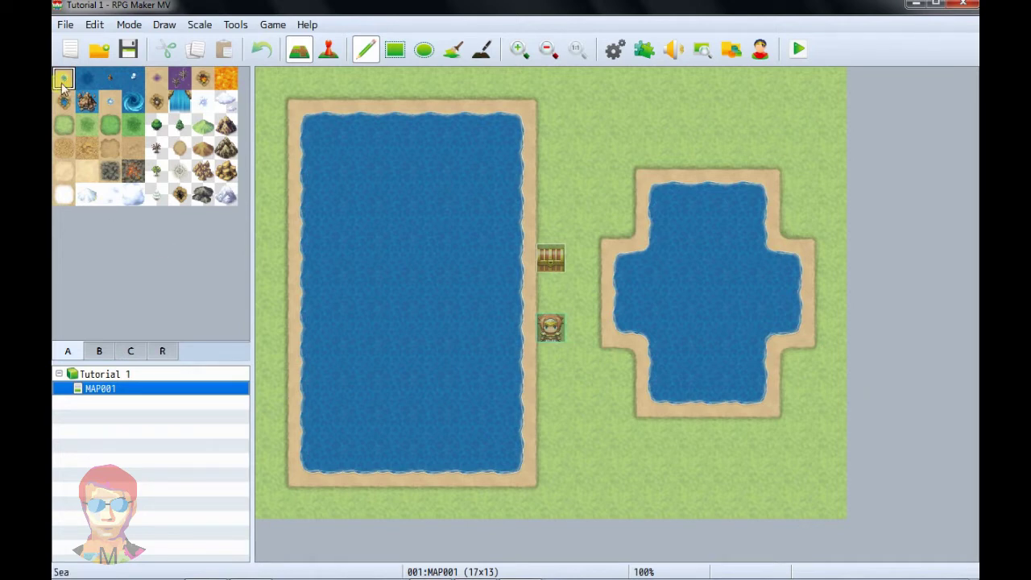
# - Examine the ground tiles of tileset A, from Sea through Mountain (Snow)
pyautogui.moveTo(64, 78); pyautogui.dragTo(226, 203)
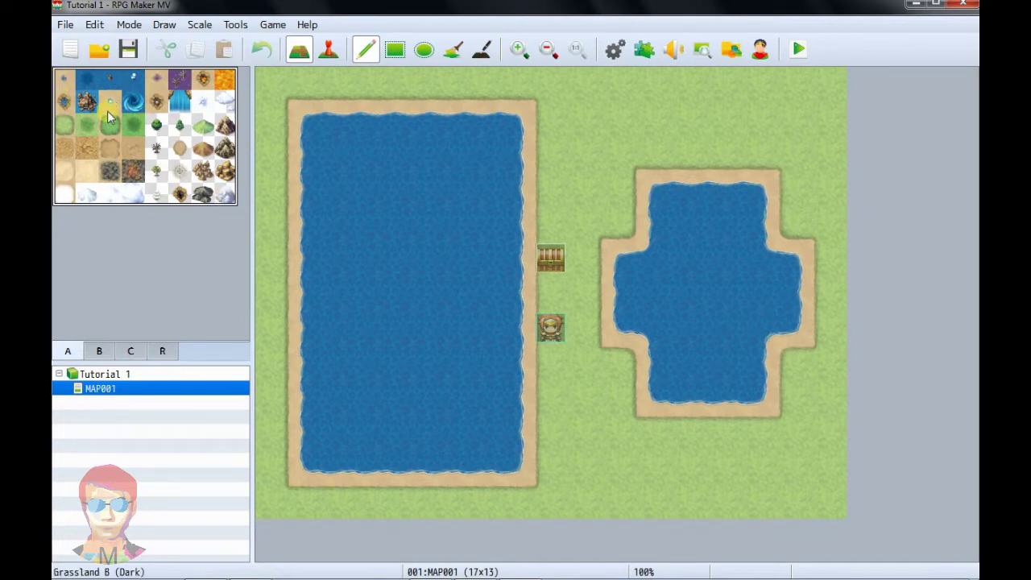
pyautogui.click(64, 80)
pyautogui.moveTo(66, 81); pyautogui.dragTo(225, 194)
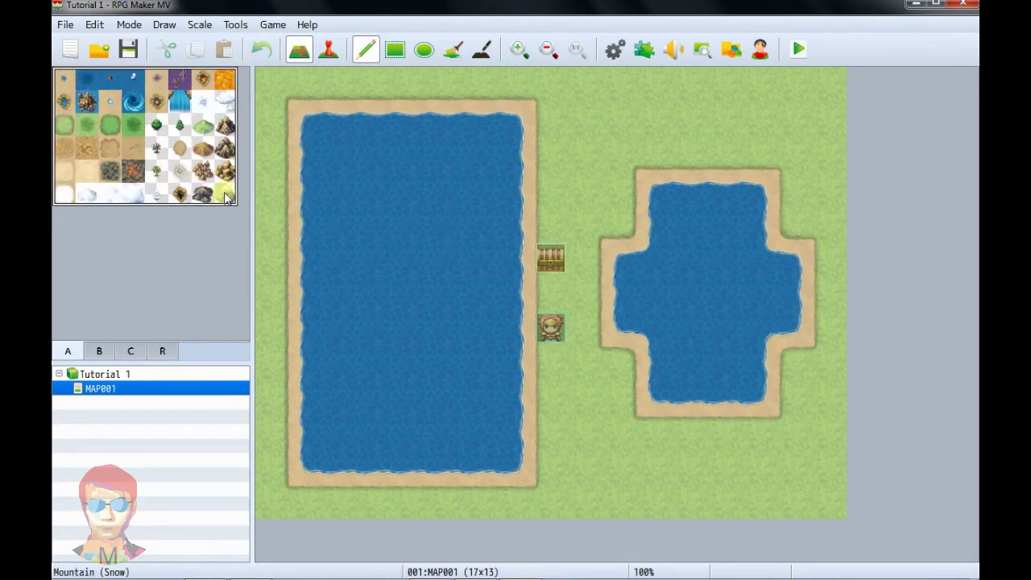
pyautogui.click(64, 79)
pyautogui.click(68, 98)
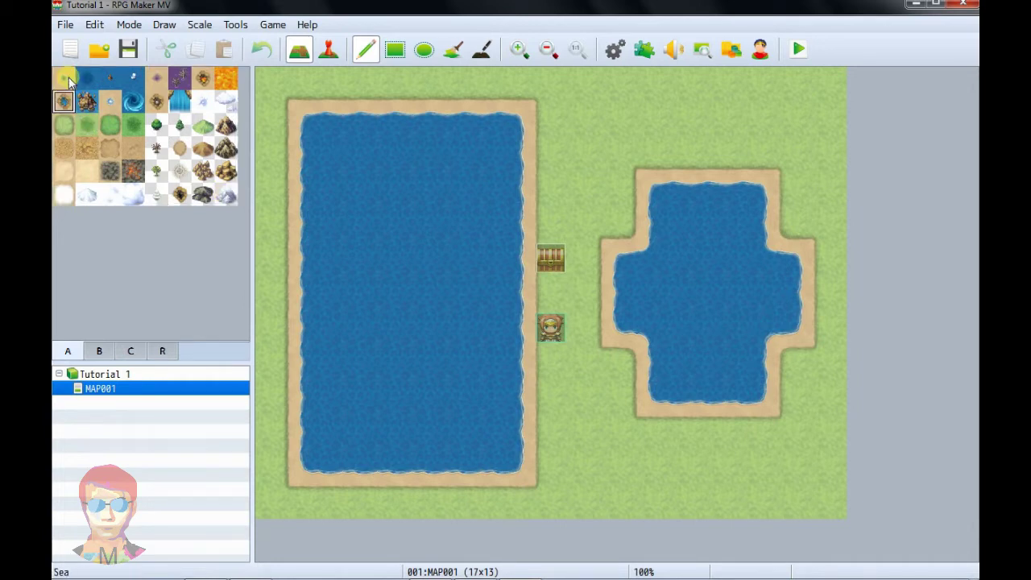
pyautogui.click(68, 80)
pyautogui.click(66, 100)
pyautogui.click(69, 82)
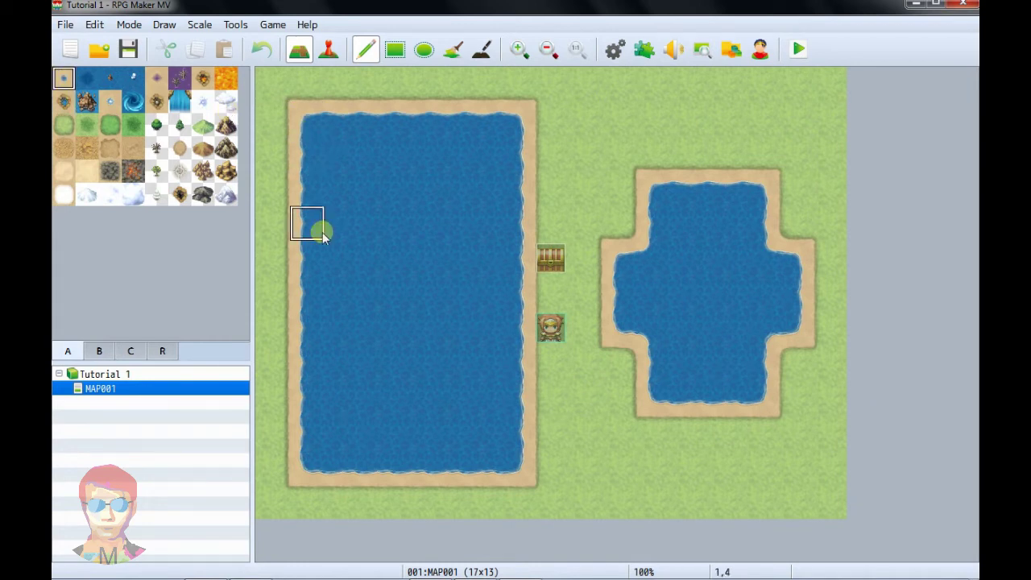
# - Look through tilesets A, B, C and the region palette R to compare what each contains
pyautogui.click(99, 352)
pyautogui.click(131, 352)
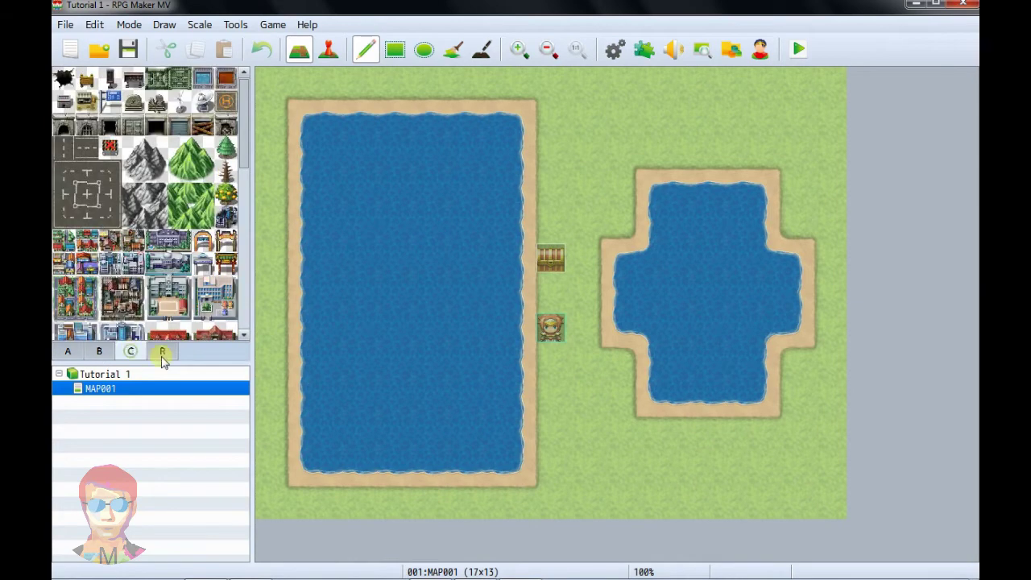
pyautogui.click(162, 352)
pyautogui.click(67, 352)
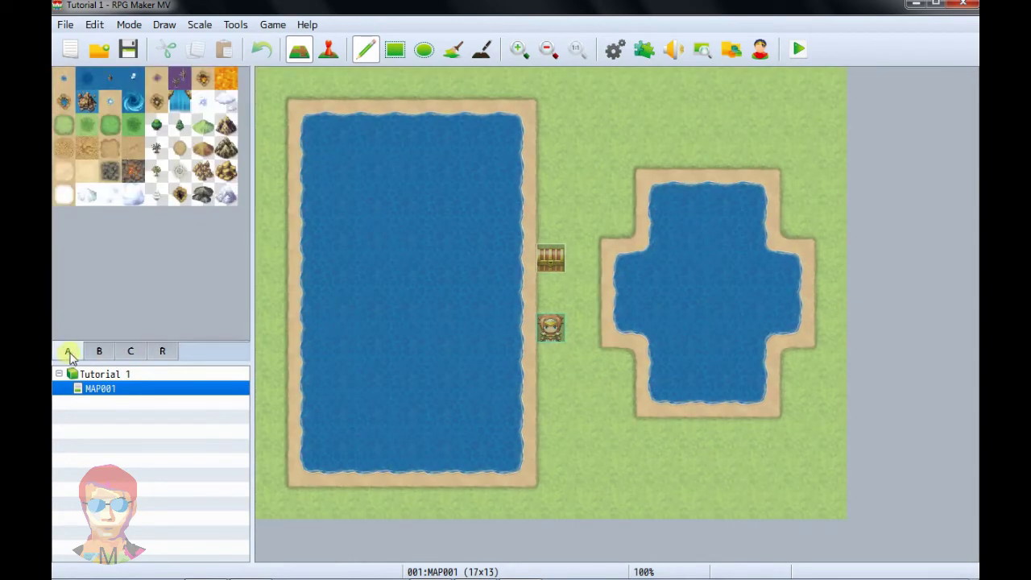
pyautogui.click(99, 352)
pyautogui.click(130, 352)
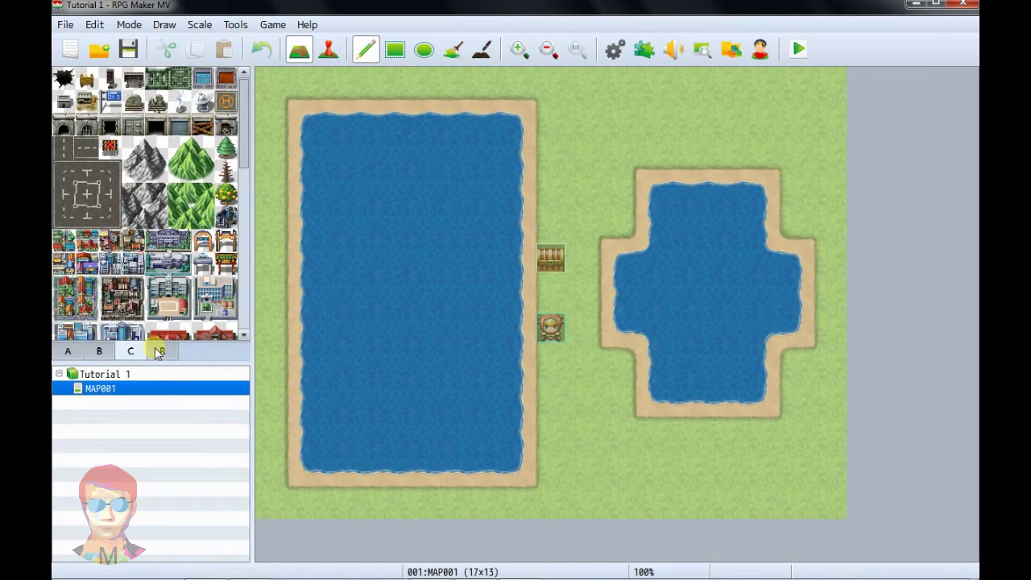
pyautogui.click(162, 352)
pyautogui.click(69, 355)
pyautogui.click(99, 352)
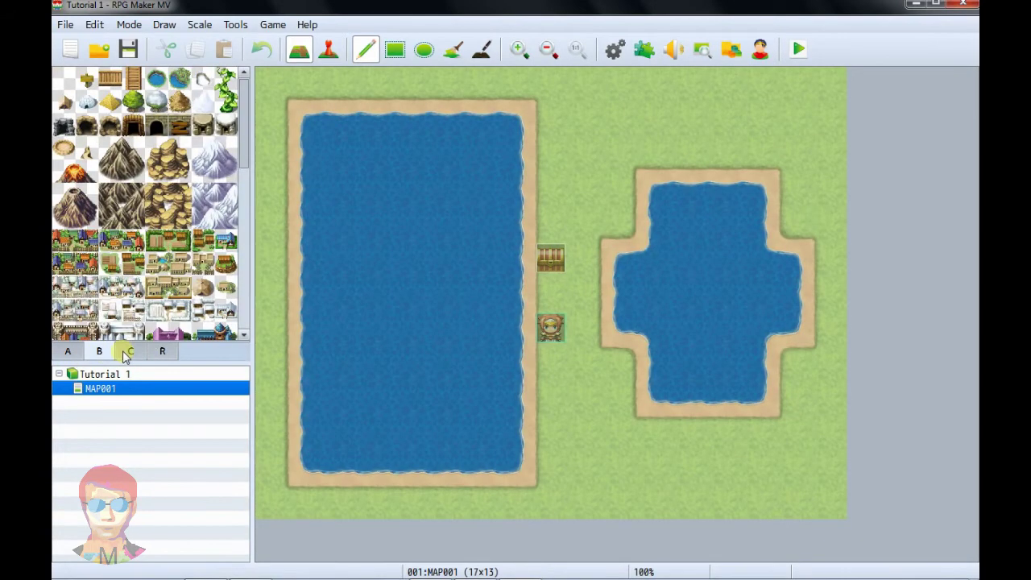
pyautogui.click(131, 352)
pyautogui.click(162, 352)
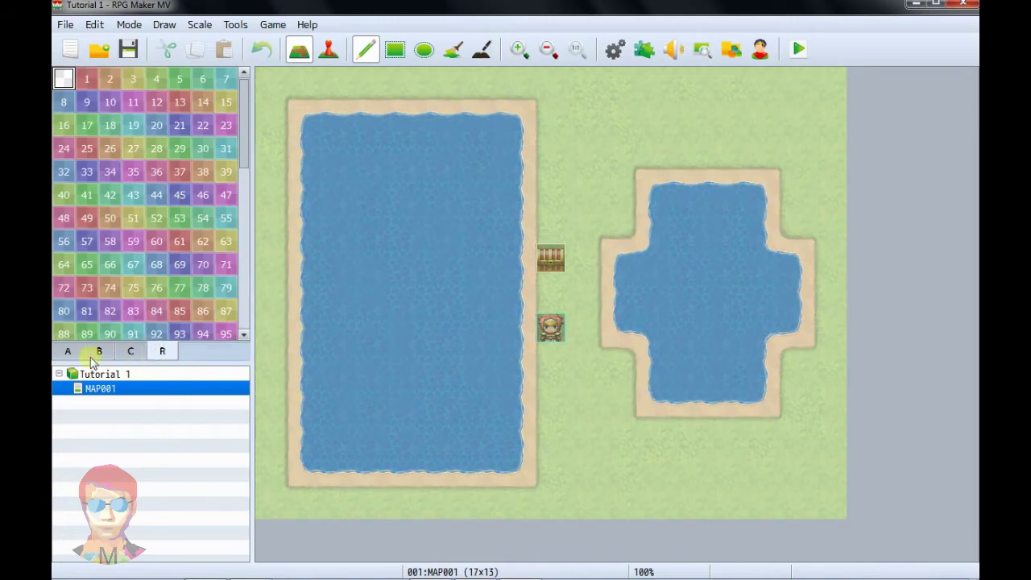
pyautogui.click(68, 352)
pyautogui.click(99, 352)
pyautogui.click(131, 352)
pyautogui.click(162, 352)
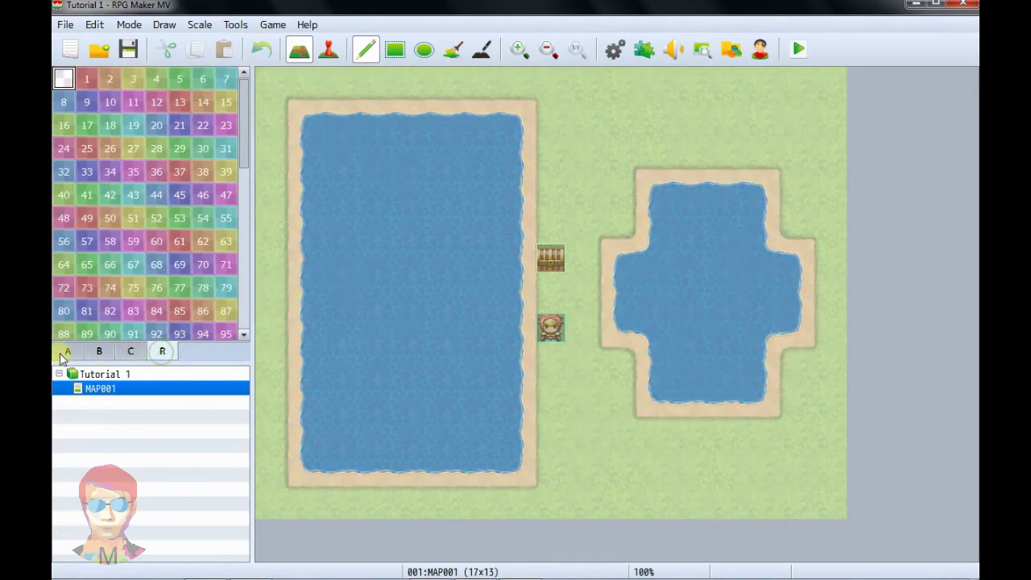
pyautogui.click(69, 354)
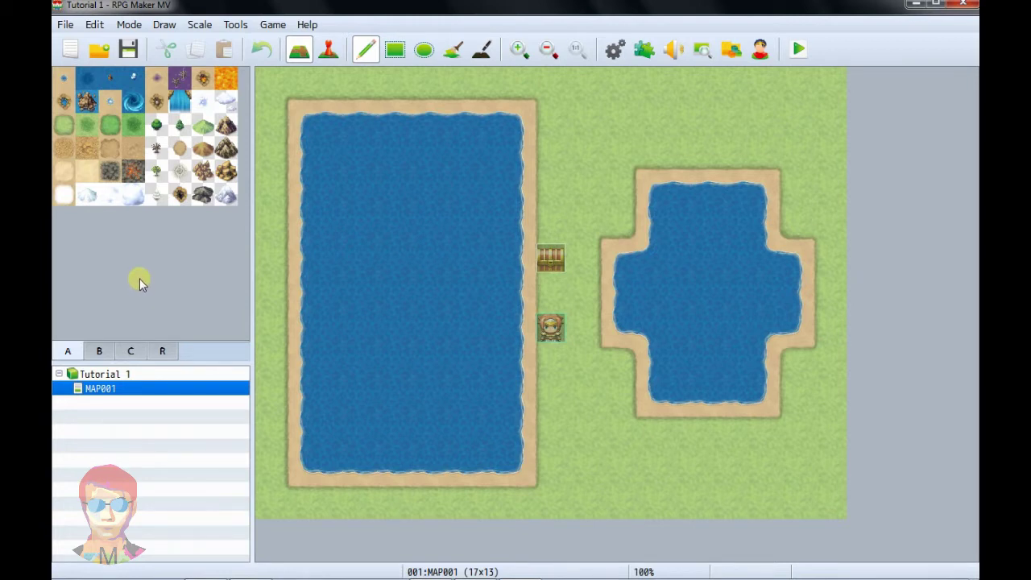
# - Place the two-by-two-tile Rock Mountain from tileset B on the grass between the two ponds, near the map's lower edge
pyautogui.click(95, 351)
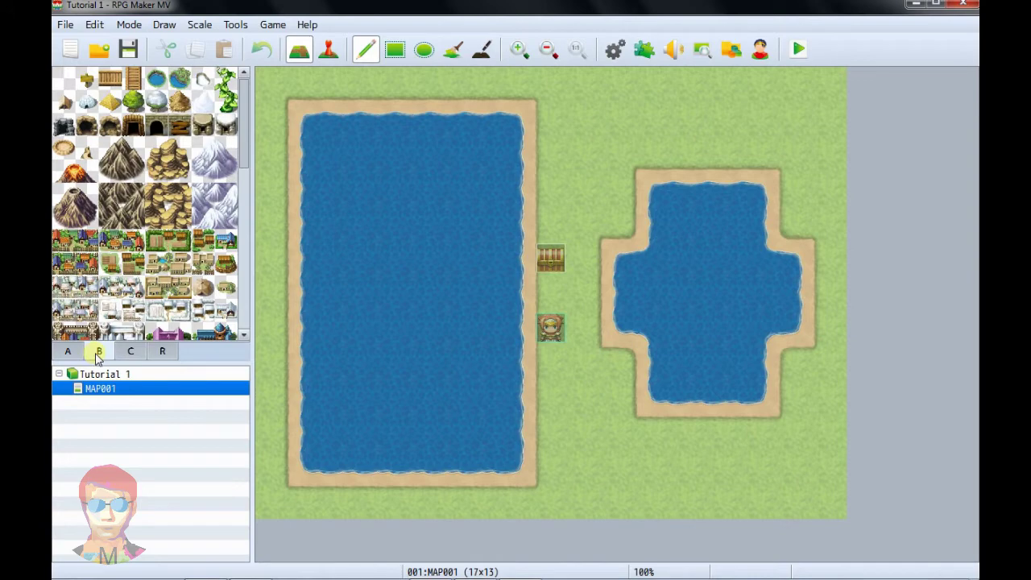
pyautogui.click(73, 352)
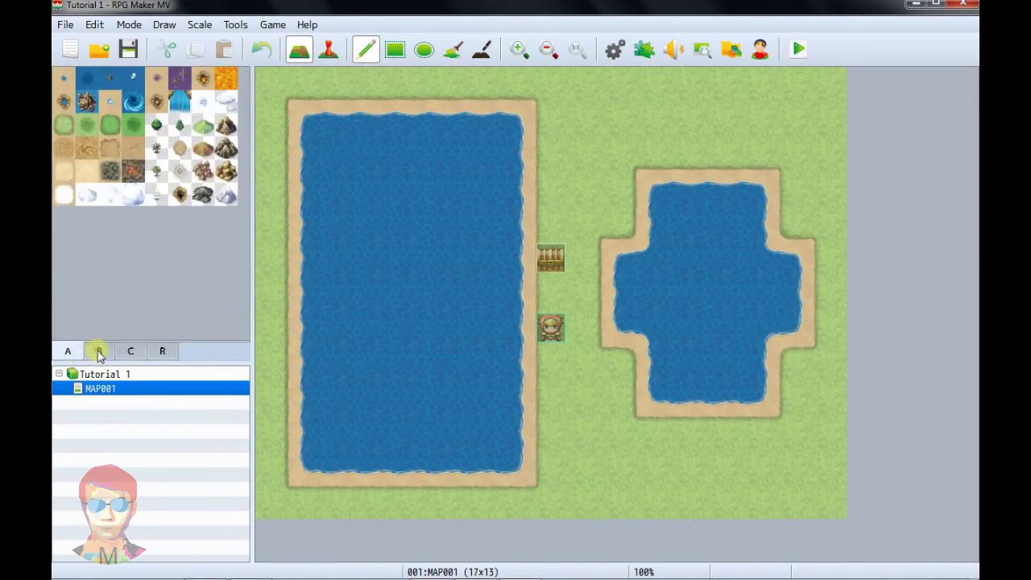
pyautogui.click(98, 354)
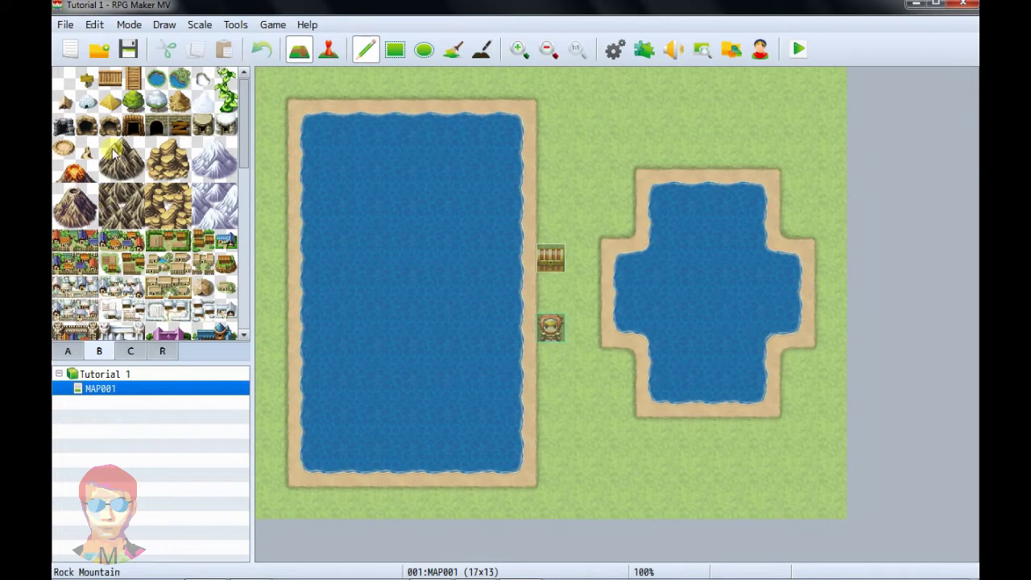
pyautogui.moveTo(115, 155); pyautogui.dragTo(136, 173)
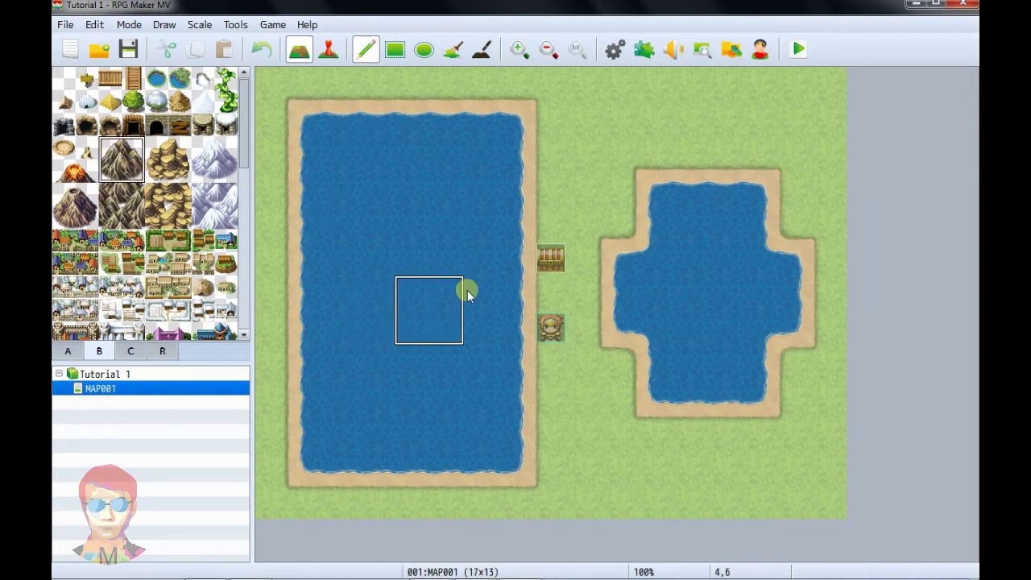
pyautogui.click(111, 152)
pyautogui.moveTo(115, 153); pyautogui.dragTo(132, 172)
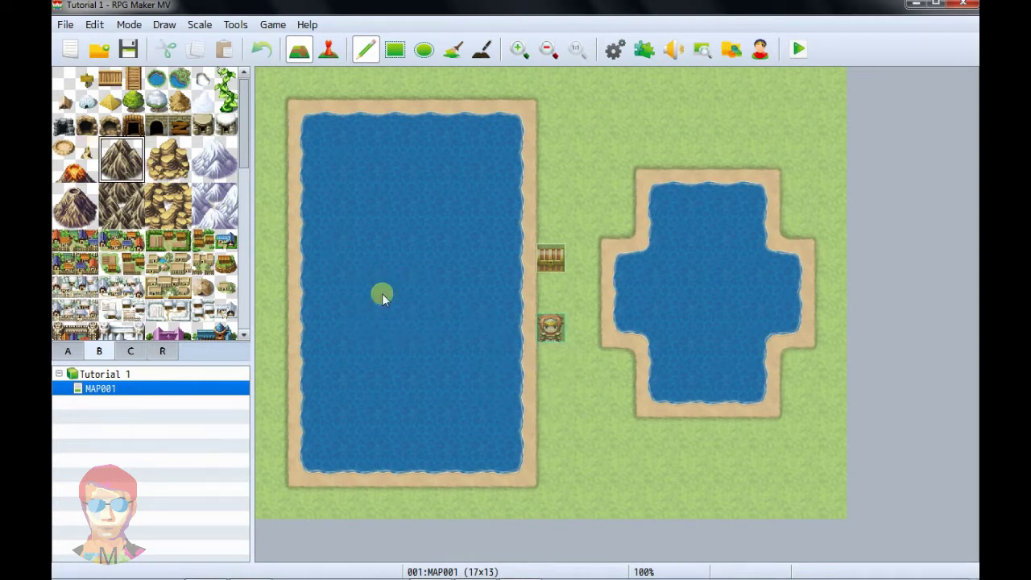
pyautogui.click(578, 447)
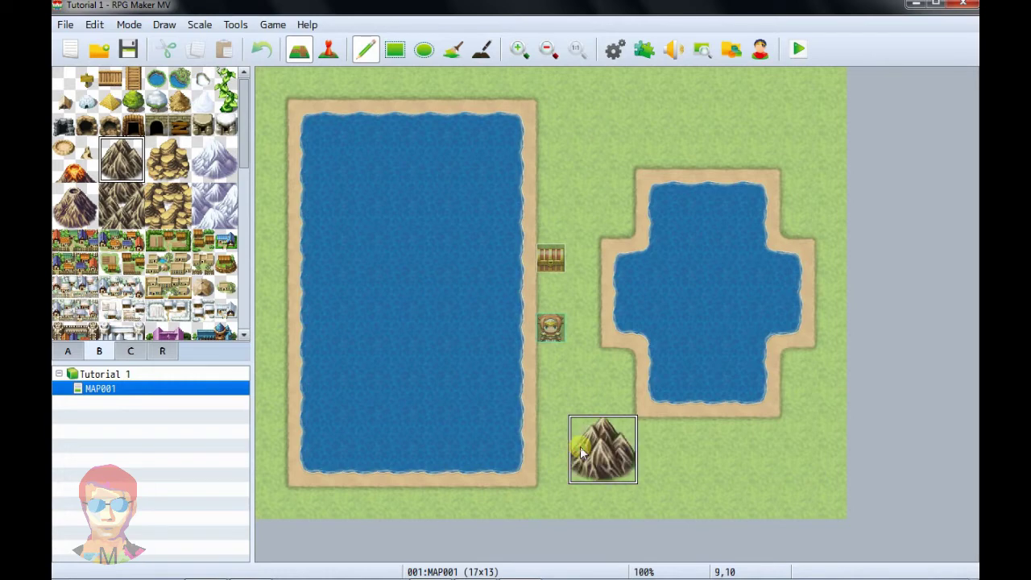
# - Compare the ground tiles of tileset A with the object tiles of tileset B after placing the mountain
pyautogui.click(72, 353)
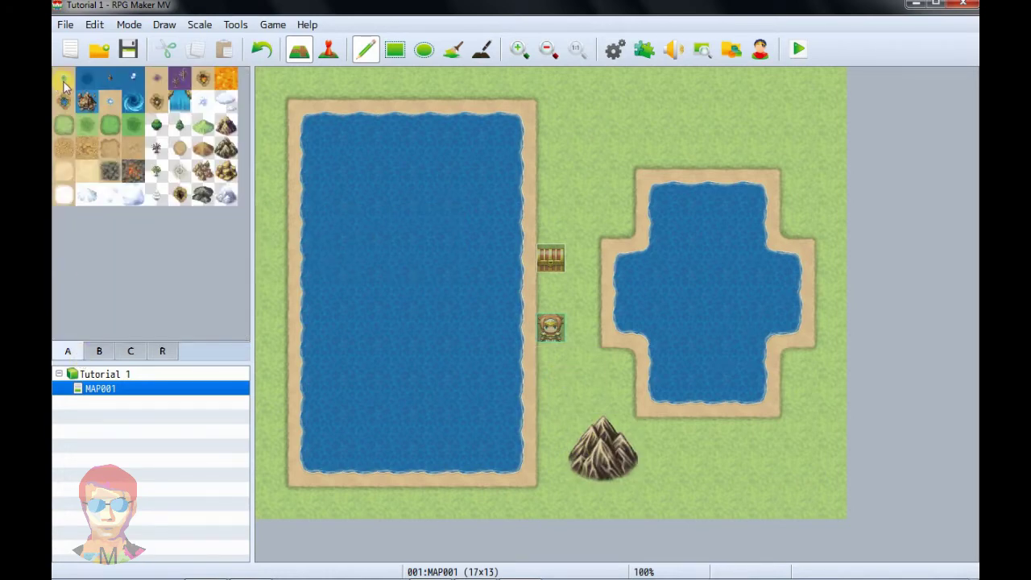
pyautogui.click(594, 436)
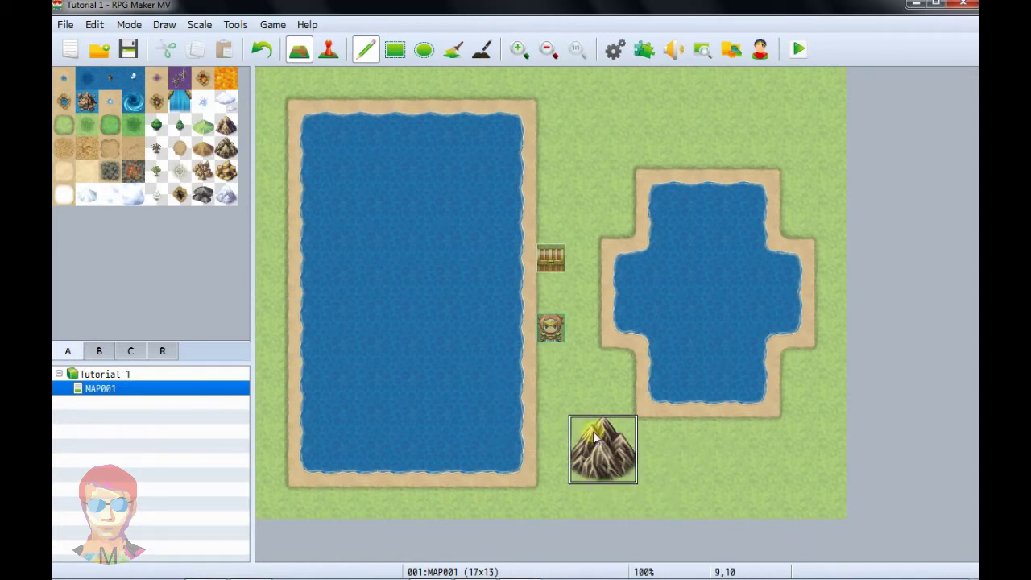
pyautogui.click(95, 386)
pyautogui.click(100, 352)
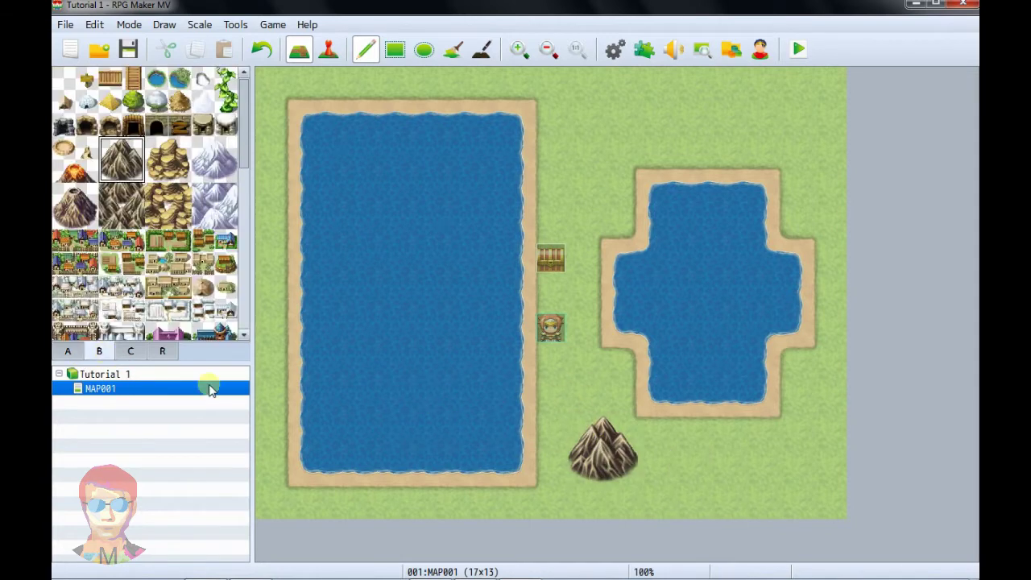
pyautogui.click(64, 353)
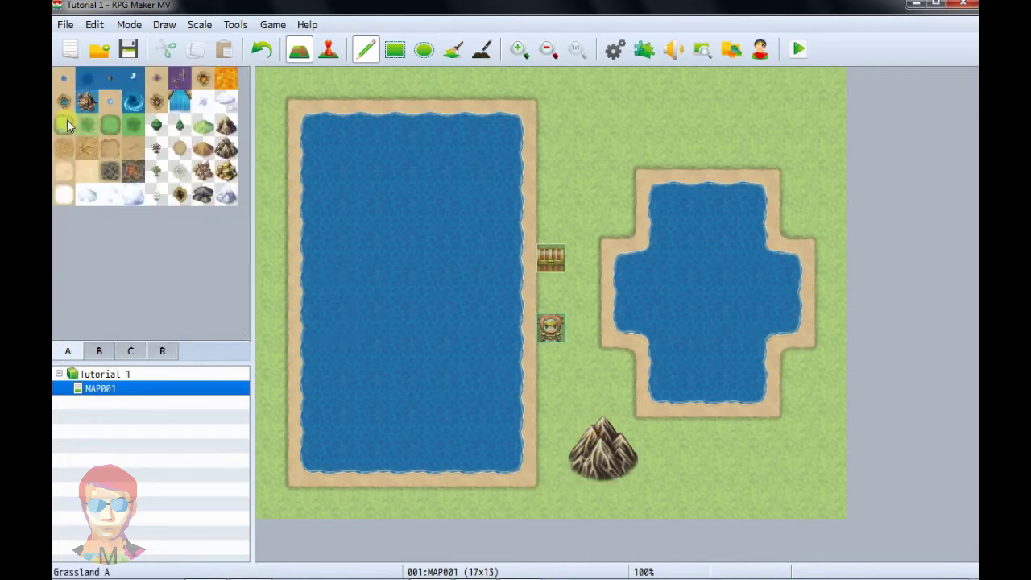
pyautogui.click(95, 352)
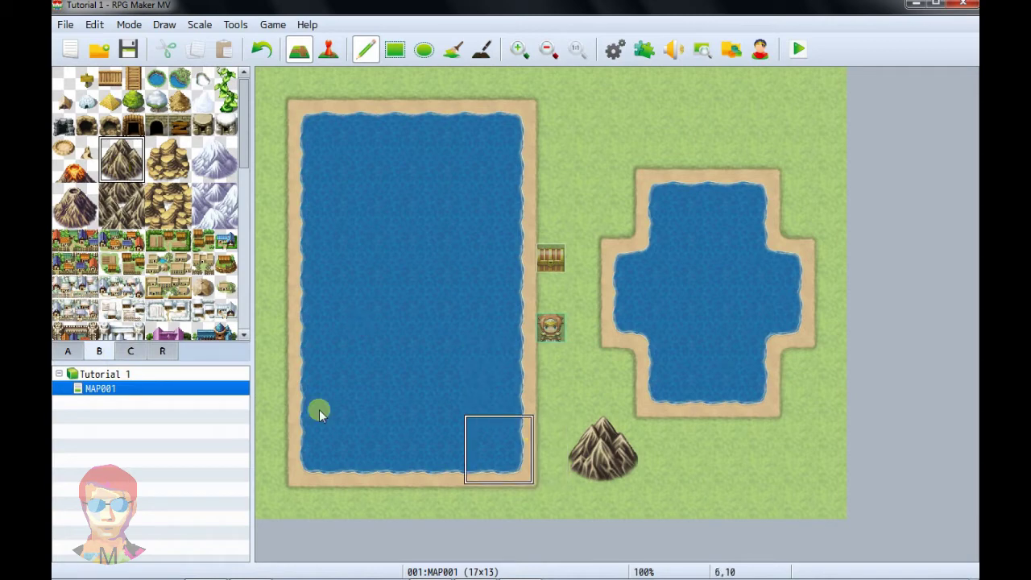
# - Place the satellite dish tile from tileset C on the upper-left tile of the rock mountain
pyautogui.click(132, 352)
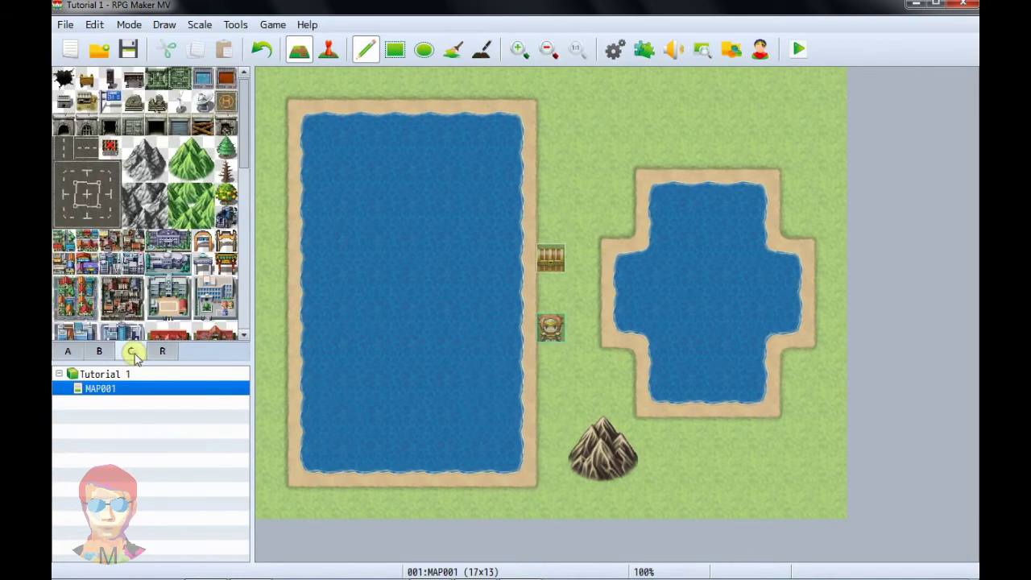
pyautogui.click(206, 101)
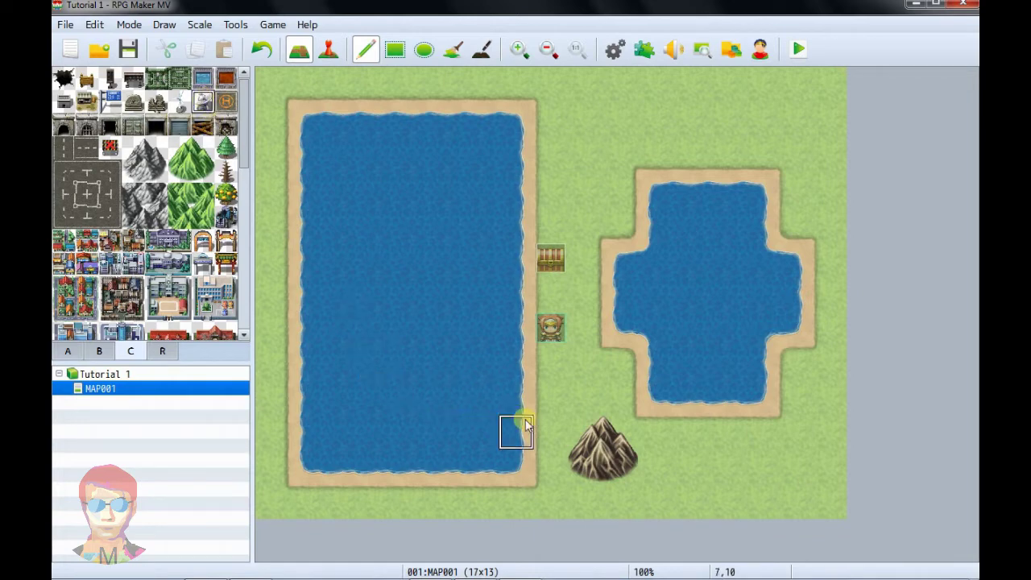
pyautogui.click(592, 450)
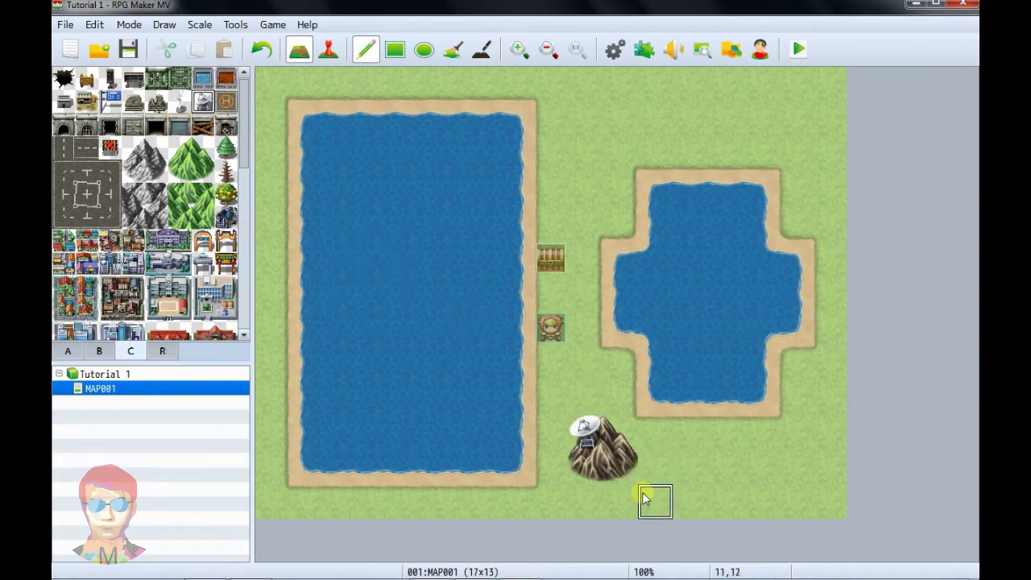
# - Review the layer order of tilesets A, B and C once more
pyautogui.click(71, 352)
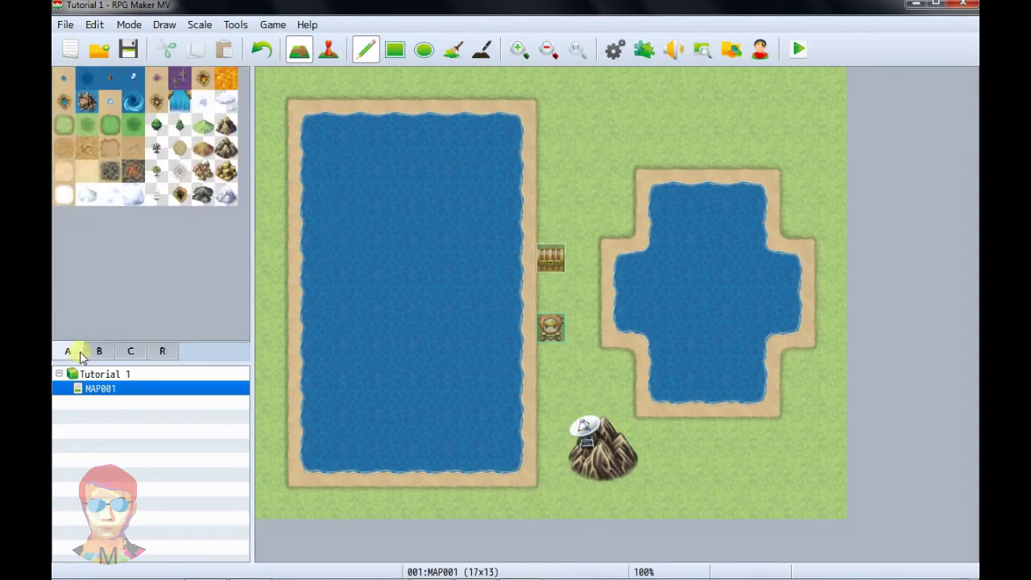
pyautogui.click(99, 351)
pyautogui.click(131, 351)
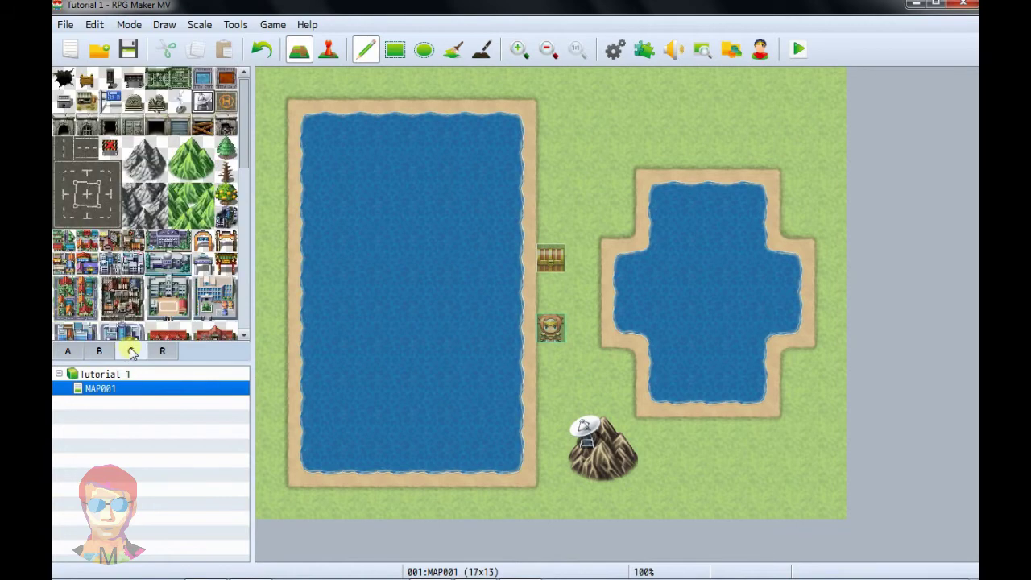
pyautogui.click(99, 352)
pyautogui.click(68, 351)
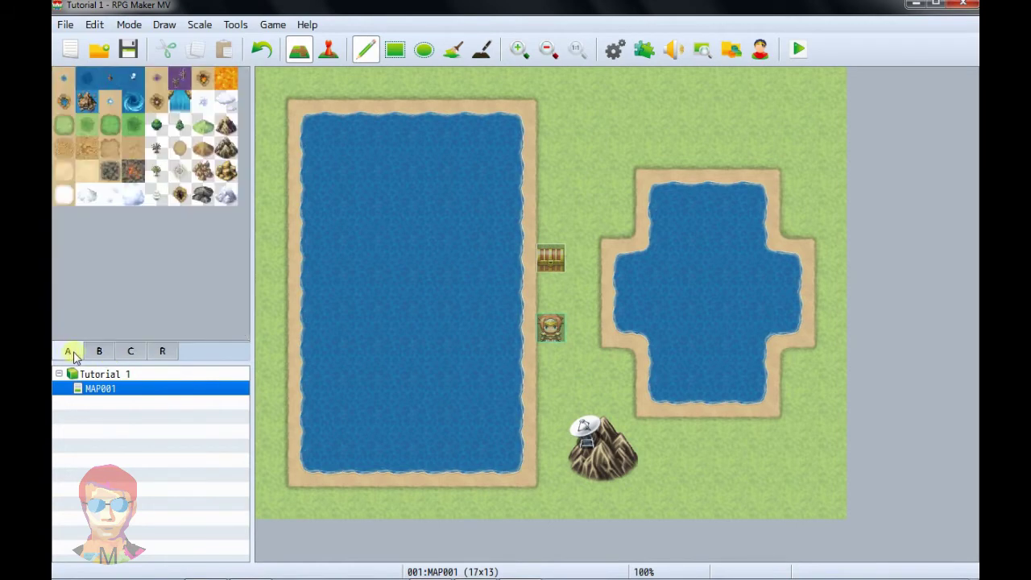
pyautogui.click(98, 352)
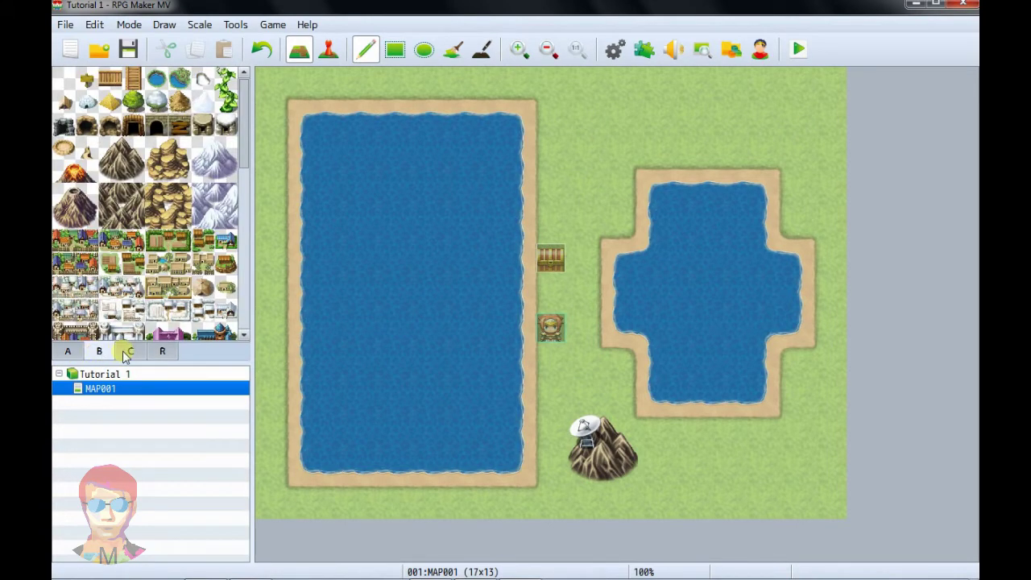
pyautogui.click(131, 352)
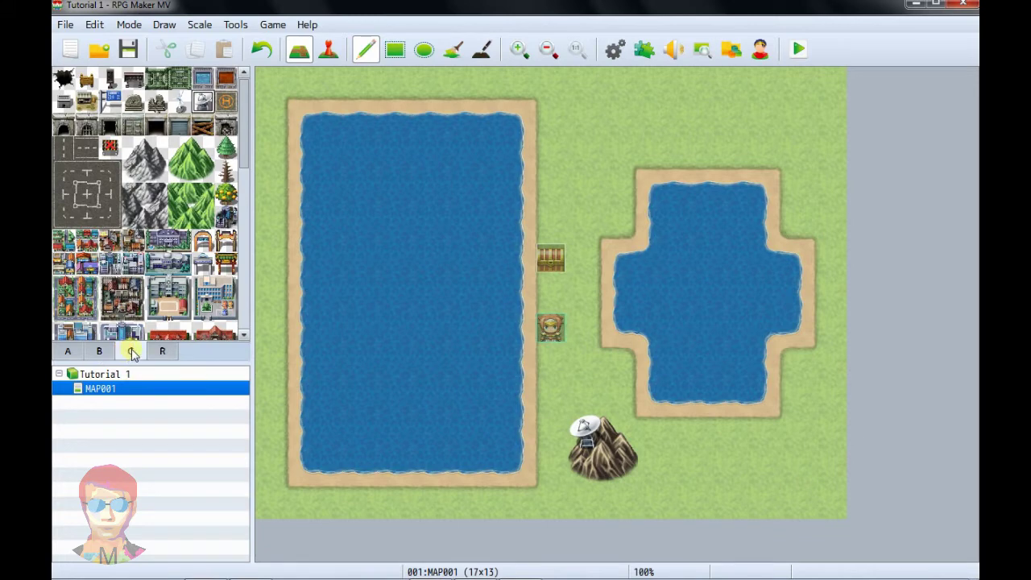
# - Paint region ID 1 over a block four tiles wide and three high directly above the cross-shaped pond
pyautogui.click(162, 352)
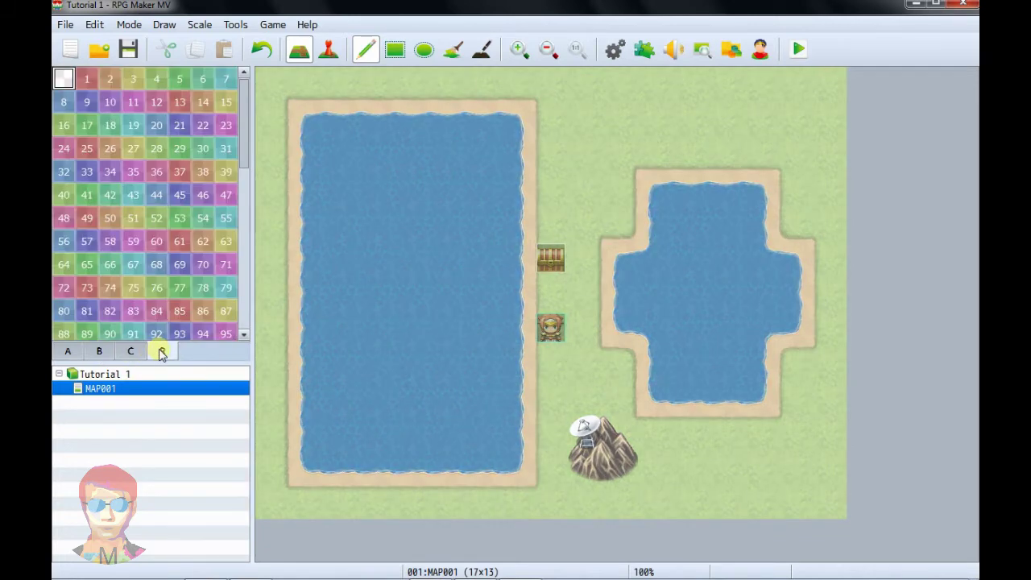
pyautogui.click(88, 83)
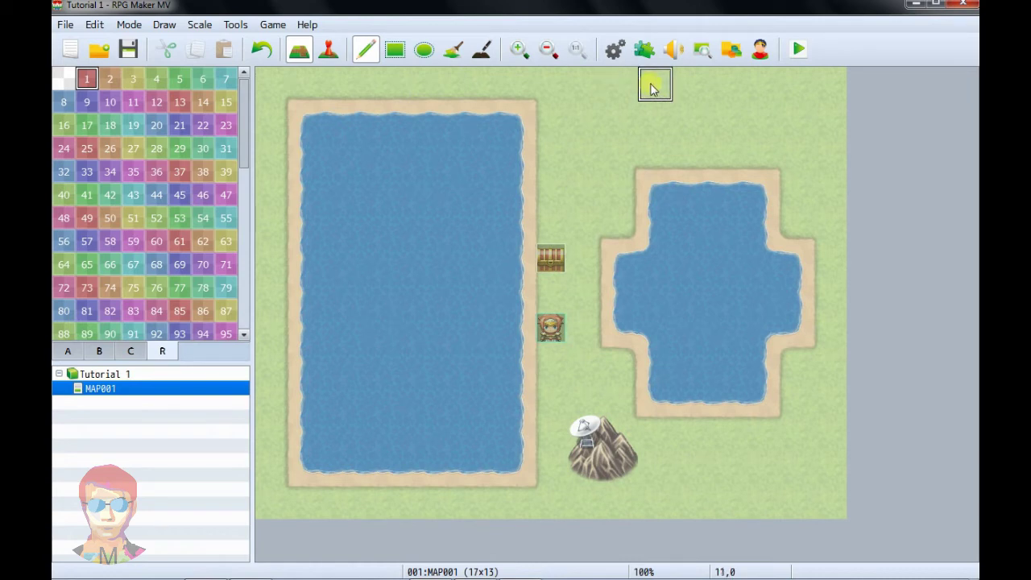
pyautogui.moveTo(652, 88)
pyautogui.mouseDown()
pyautogui.moveTo(672, 145)
pyautogui.moveTo(759, 154)
pyautogui.moveTo(757, 96)
pyautogui.moveTo(690, 119)
pyautogui.mouseUp()
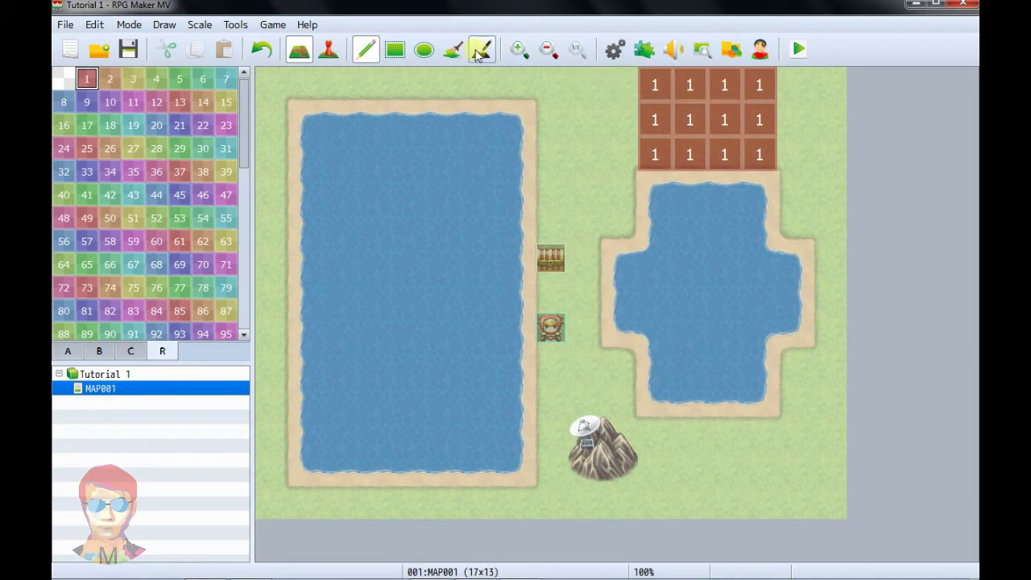
# - Fill a 3×5-tile rectangle left of the region 1 block with region ID 2 and a 2×5-tile rectangle right of it with region ID 3
pyautogui.click(395, 50)
pyautogui.click(108, 78)
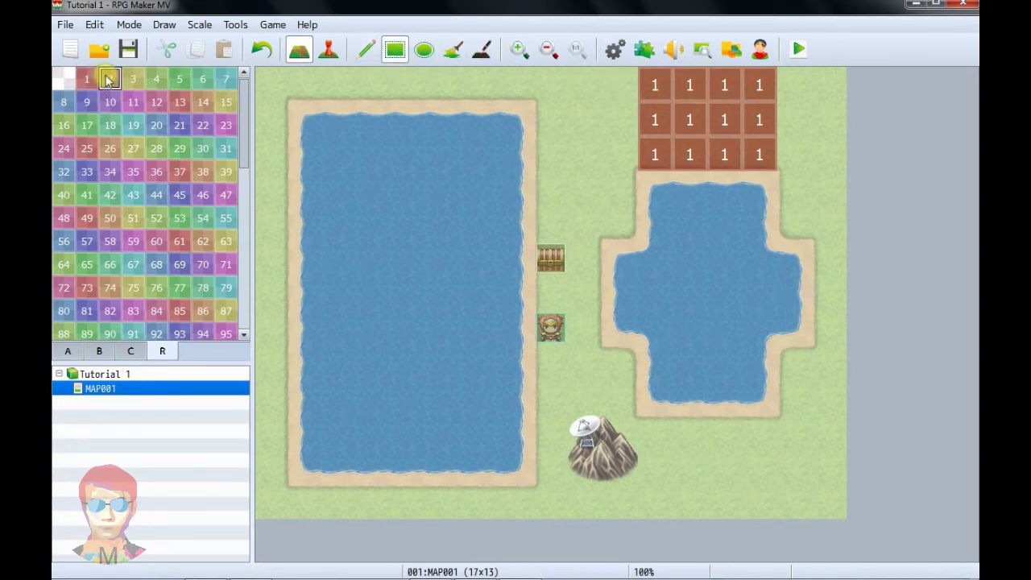
pyautogui.click(541, 91)
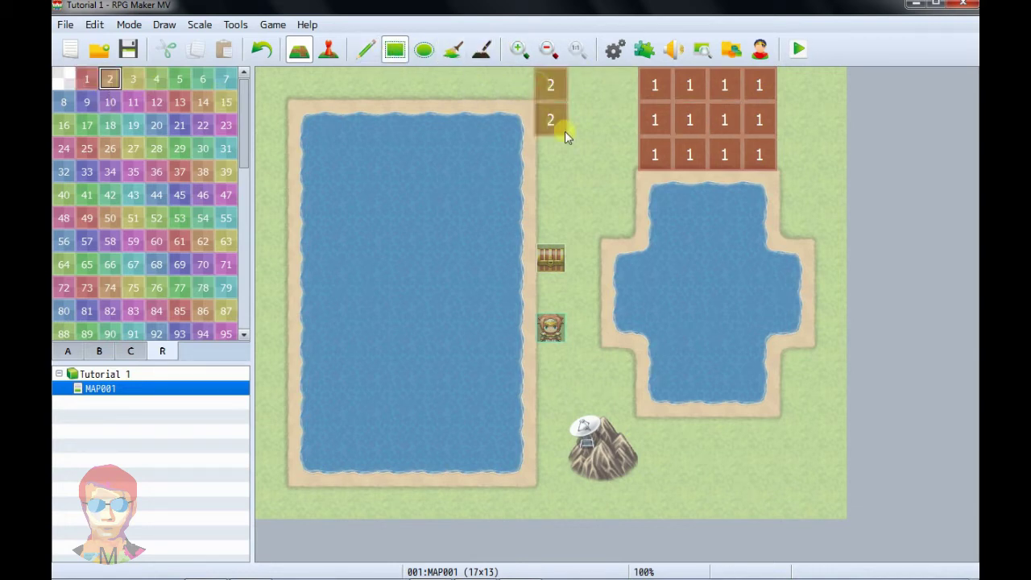
pyautogui.moveTo(565, 133); pyautogui.dragTo(615, 221)
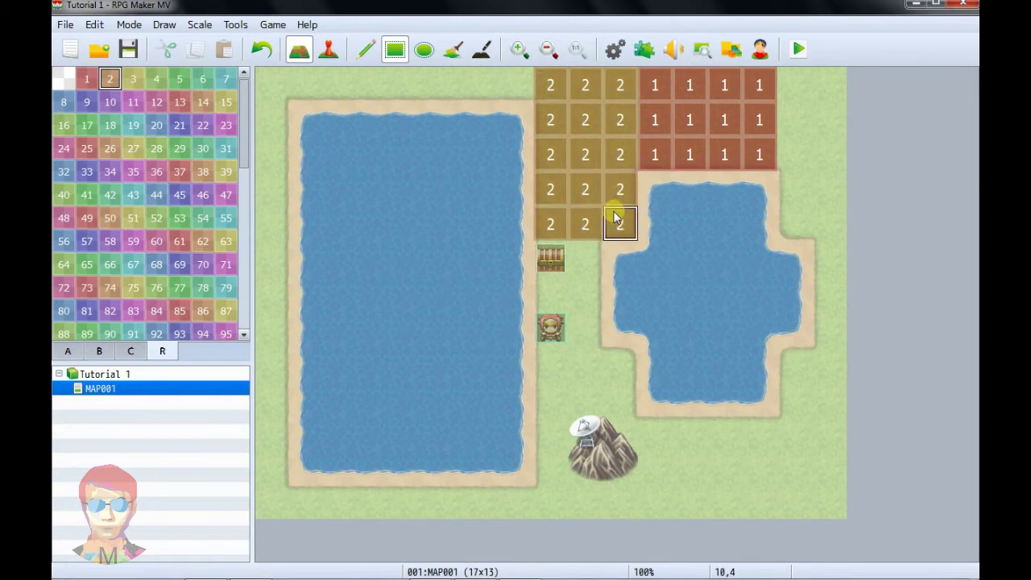
pyautogui.click(133, 78)
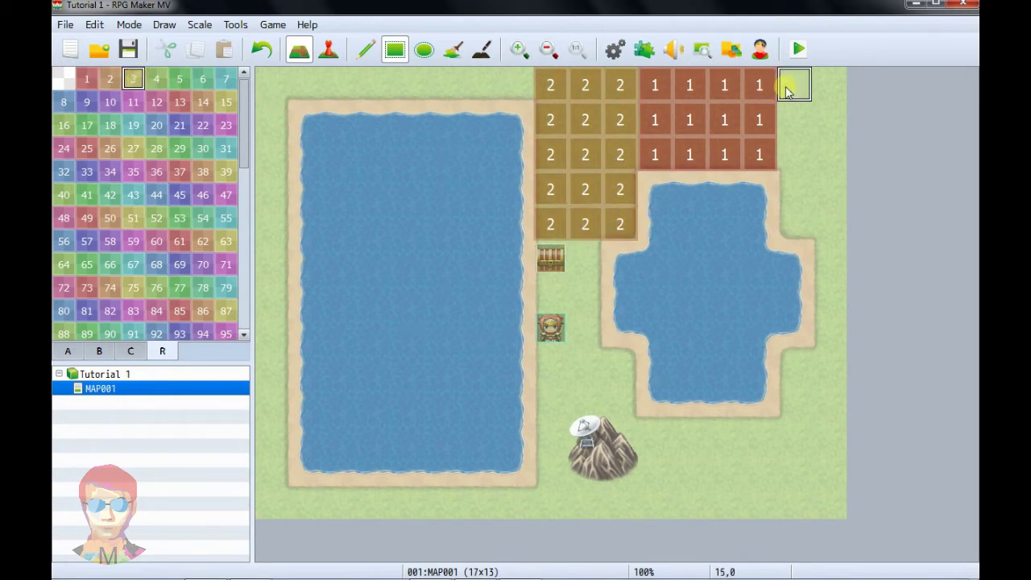
pyautogui.moveTo(788, 91); pyautogui.dragTo(815, 215)
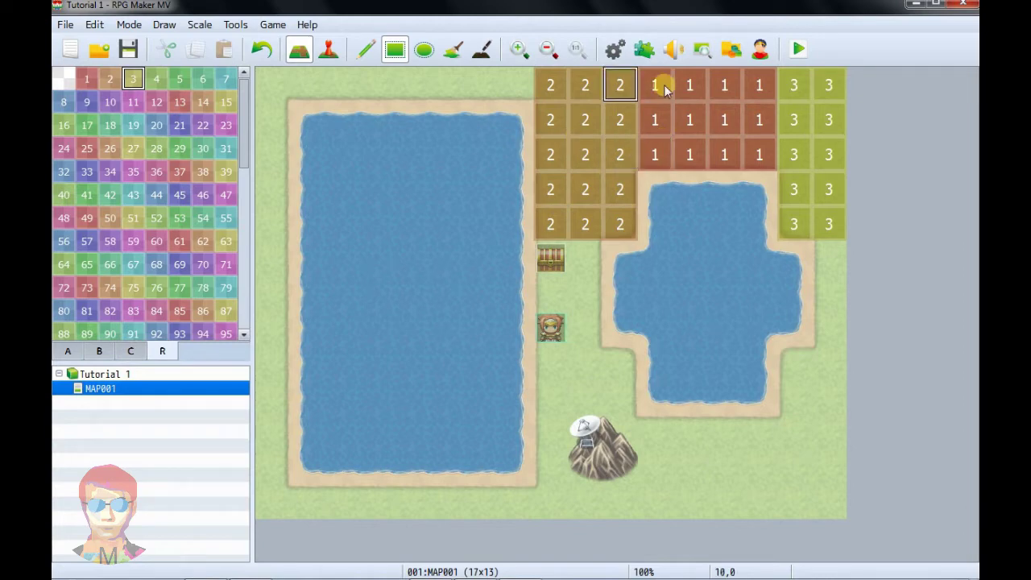
# - Compare the map with region IDs shown and hidden by viewing the region layer and tilesets C, B and A
pyautogui.click(131, 352)
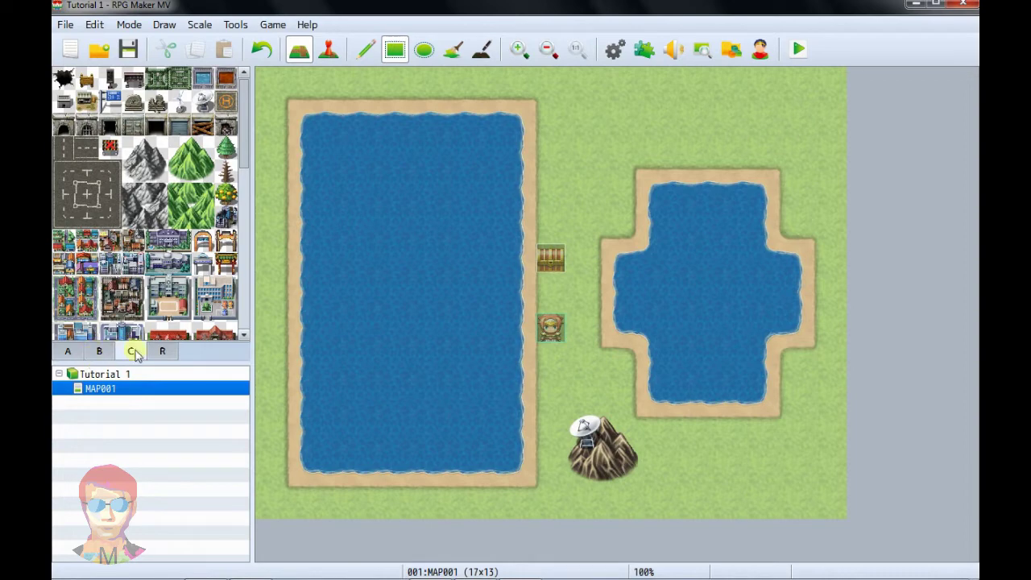
pyautogui.click(158, 354)
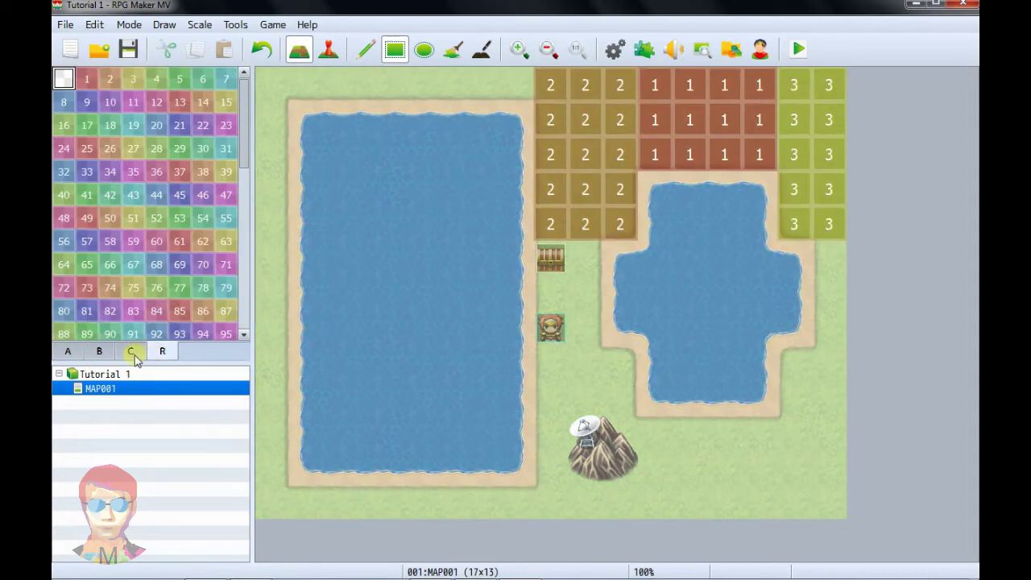
pyautogui.click(131, 355)
pyautogui.click(98, 353)
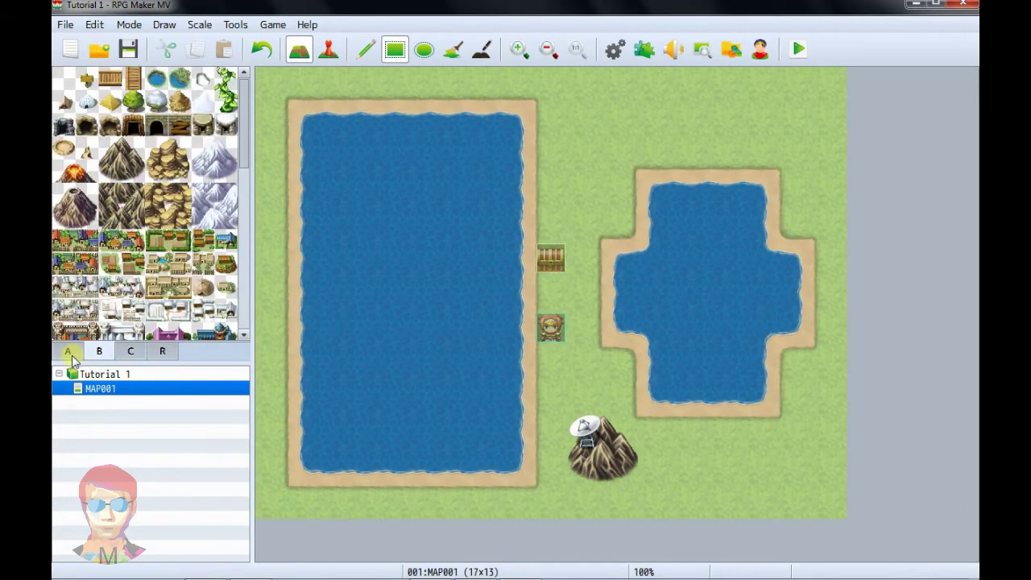
pyautogui.click(69, 356)
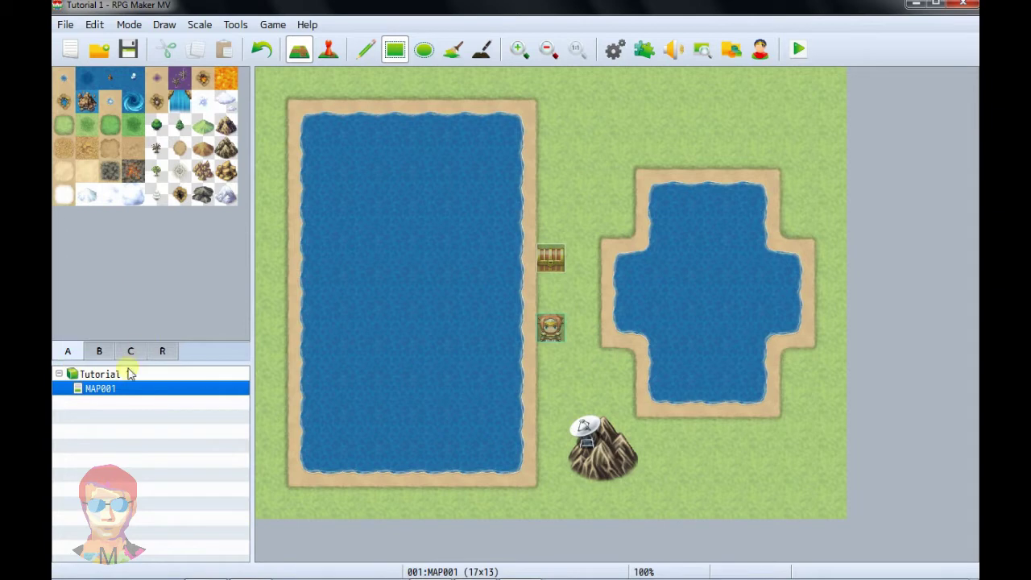
# - Open the map properties of MAP001 for editing
pyautogui.rightClick(107, 388)
pyautogui.click(134, 373)
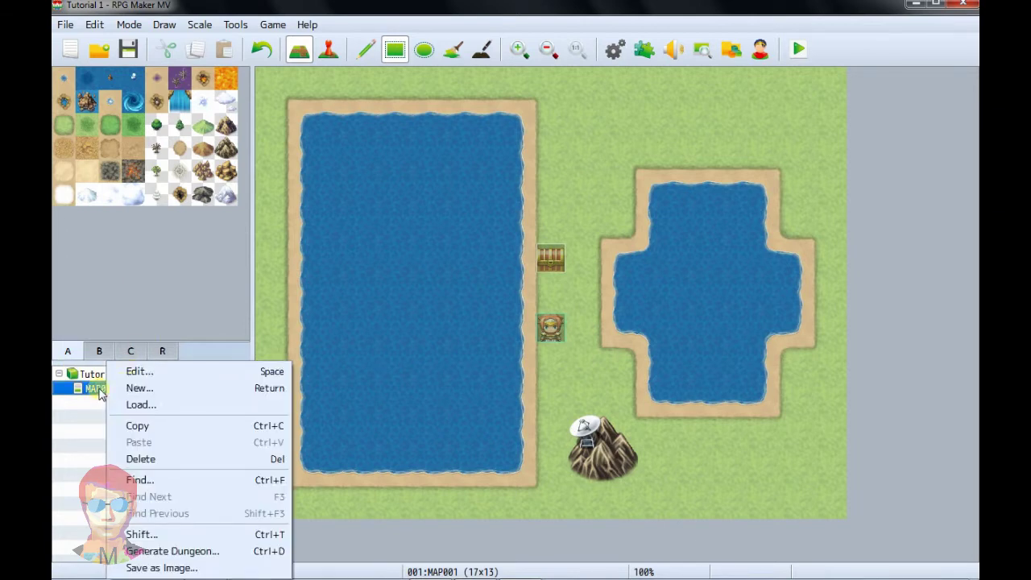
pyautogui.click(134, 372)
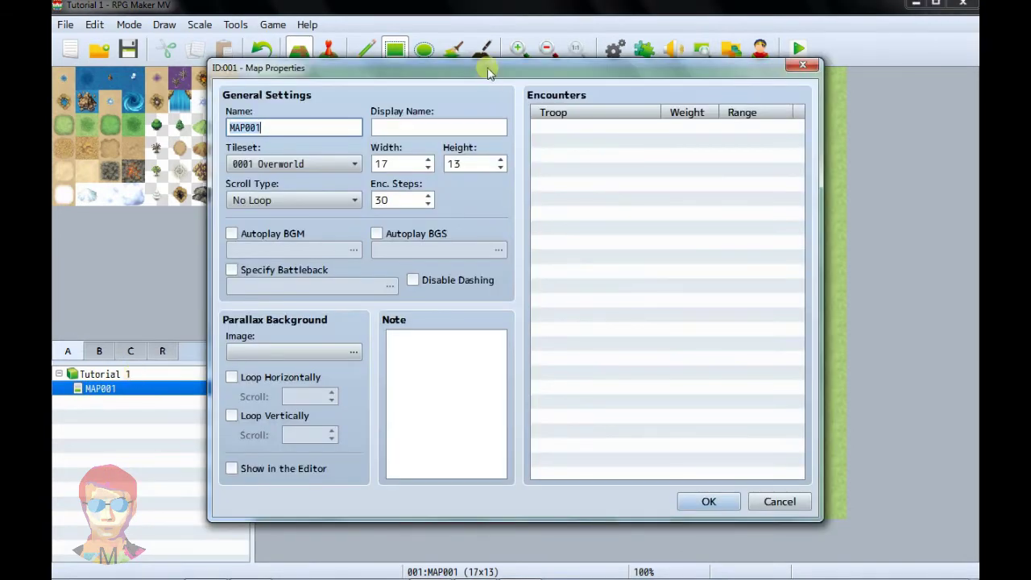
pyautogui.moveTo(483, 69); pyautogui.dragTo(543, 85)
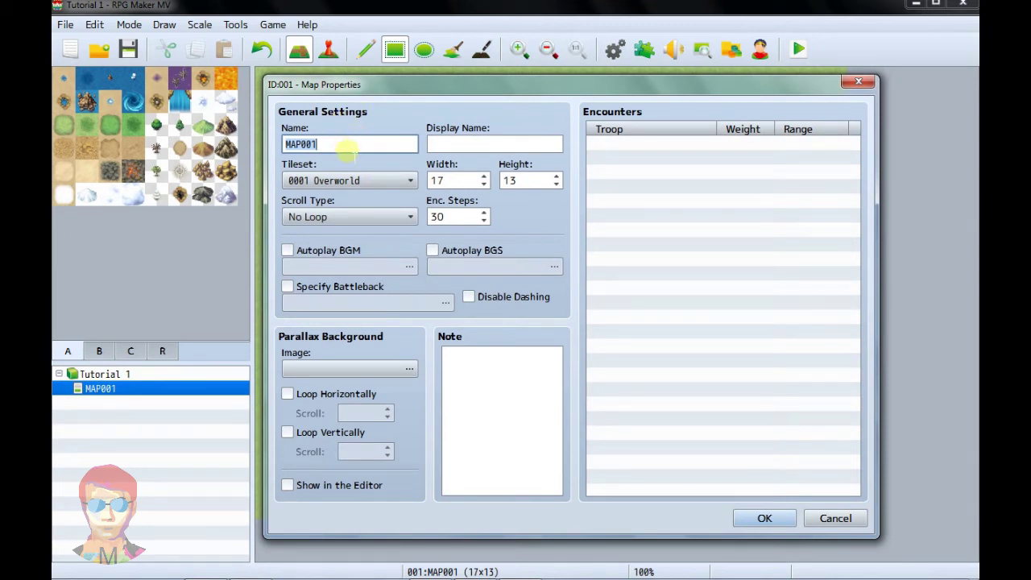
# - Examine the map's Name setting and compare it with the Display Name setting
pyautogui.click(346, 145)
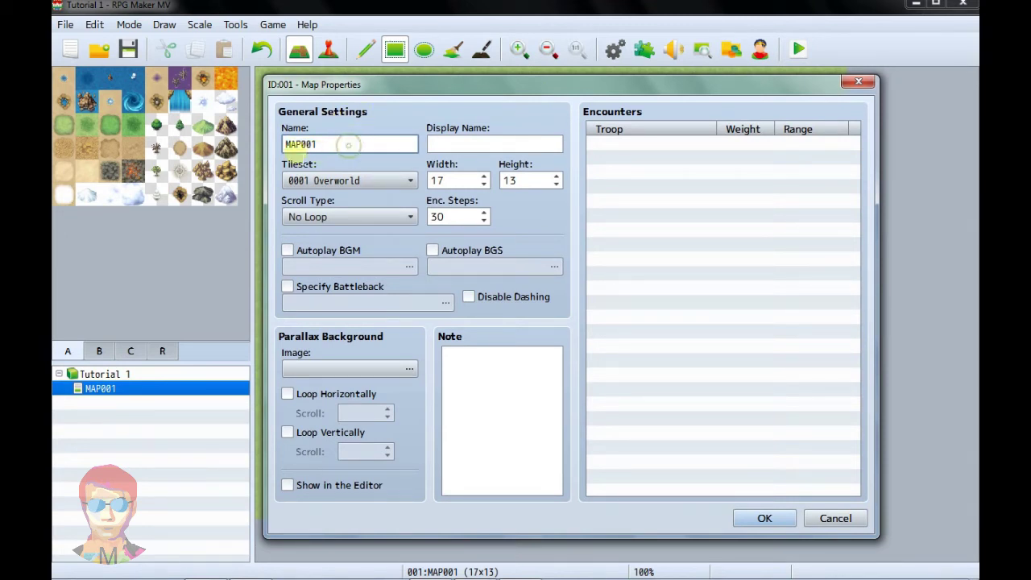
pyautogui.moveTo(280, 144); pyautogui.dragTo(321, 145)
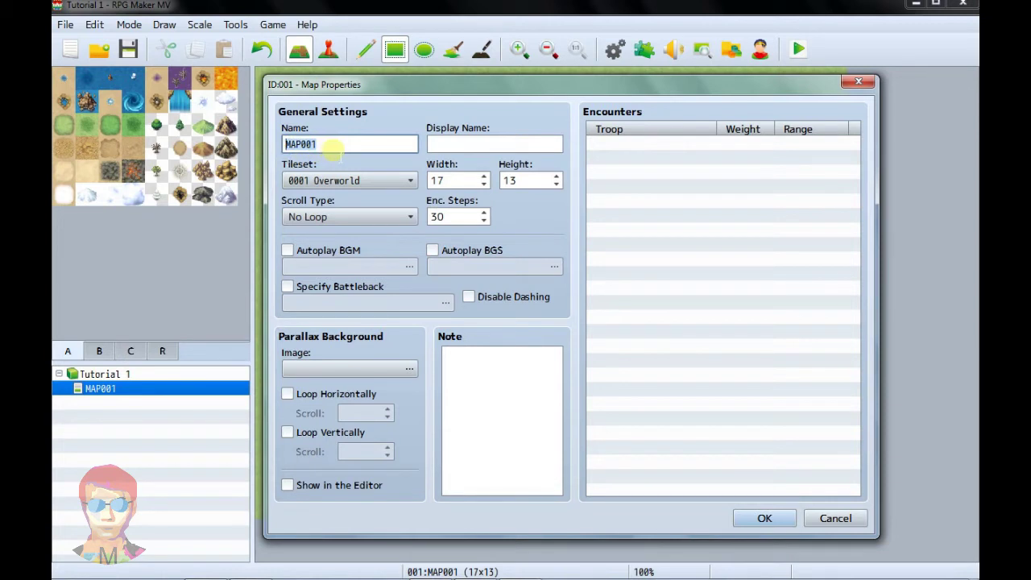
pyautogui.click(356, 143)
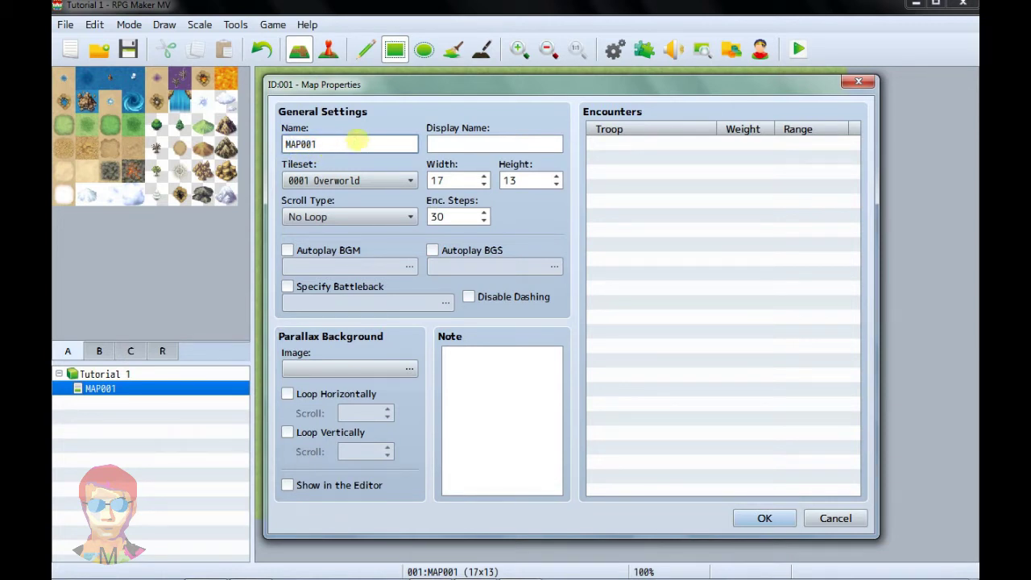
pyautogui.moveTo(321, 144); pyautogui.dragTo(279, 150)
pyautogui.click(319, 142)
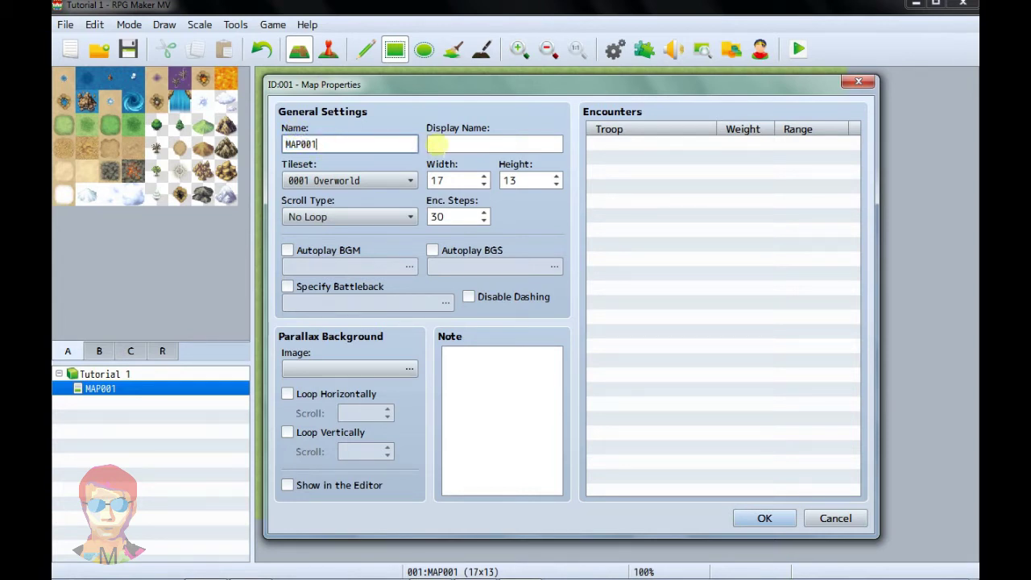
pyautogui.moveTo(367, 145); pyautogui.dragTo(276, 148)
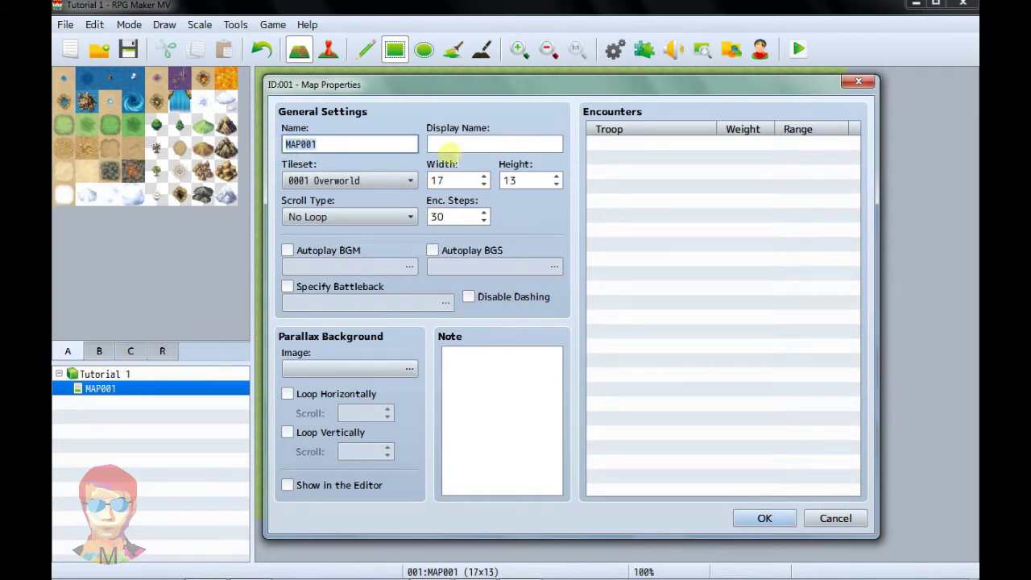
# - Set the map's display name to "Peta 1"
pyautogui.click(451, 144)
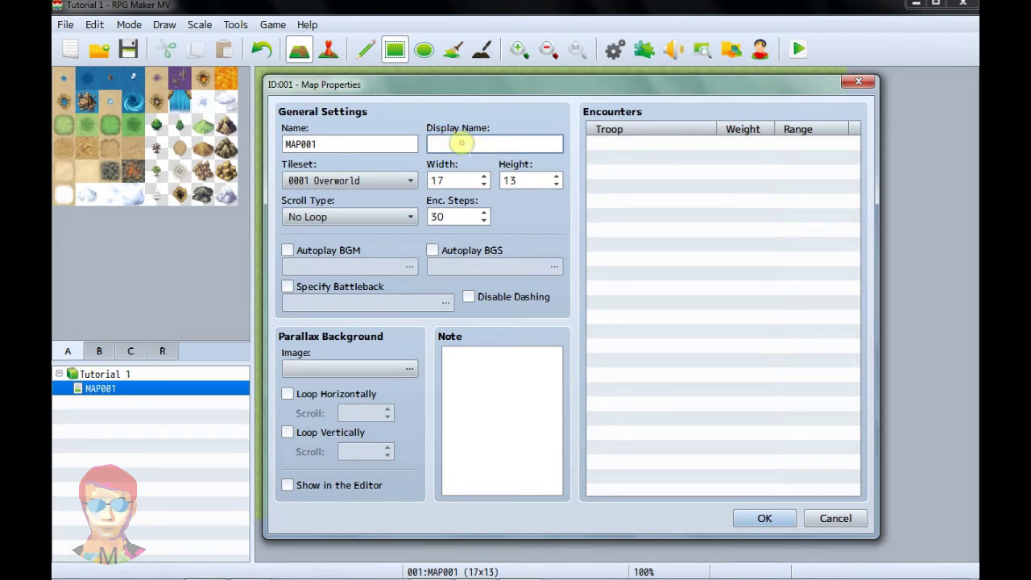
pyautogui.write('Peta 1')
pyautogui.moveTo(463, 144); pyautogui.dragTo(407, 145)
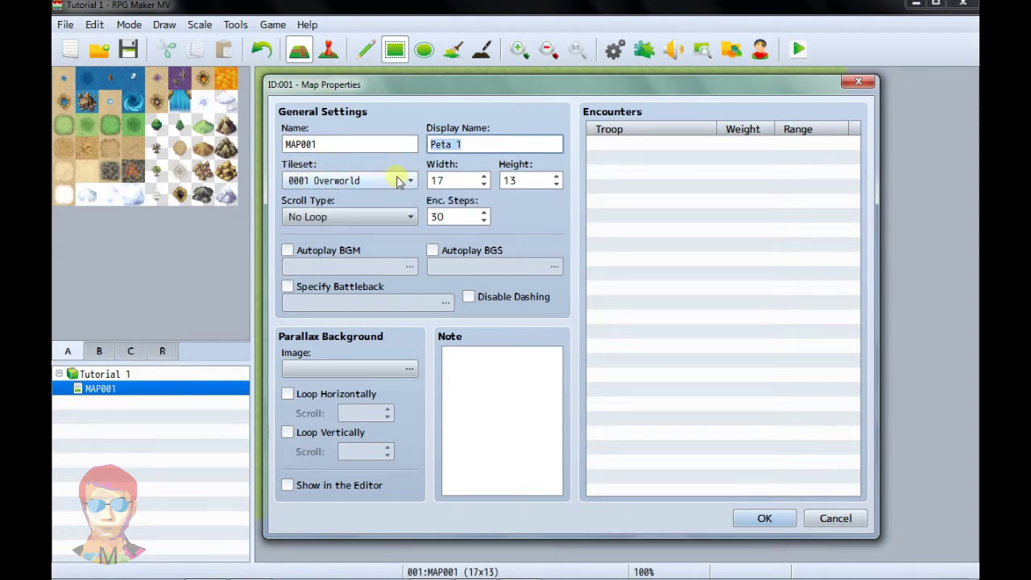
# - Review the tilesets available for the map and its Width and Height settings
pyautogui.click(398, 181)
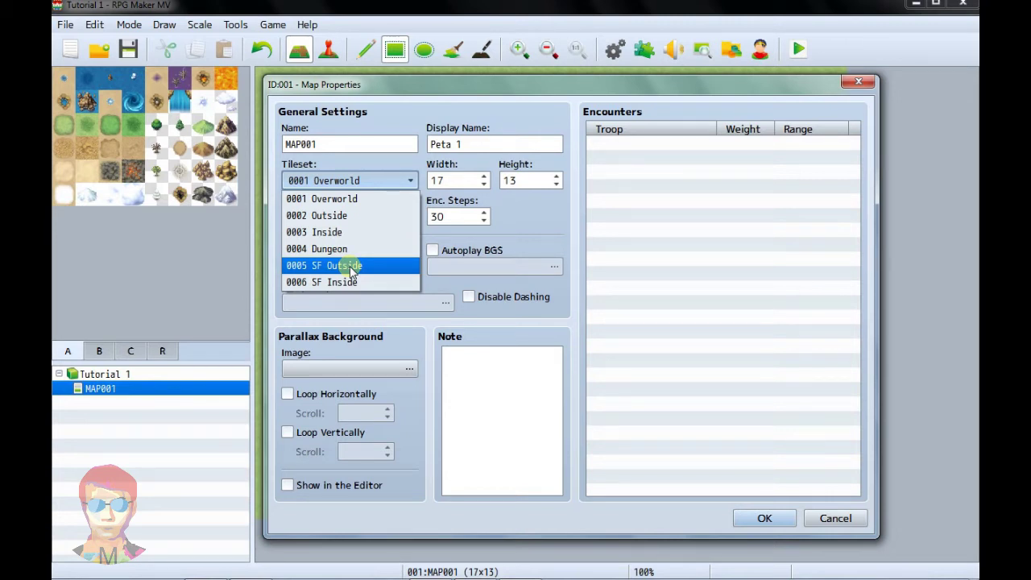
pyautogui.click(538, 224)
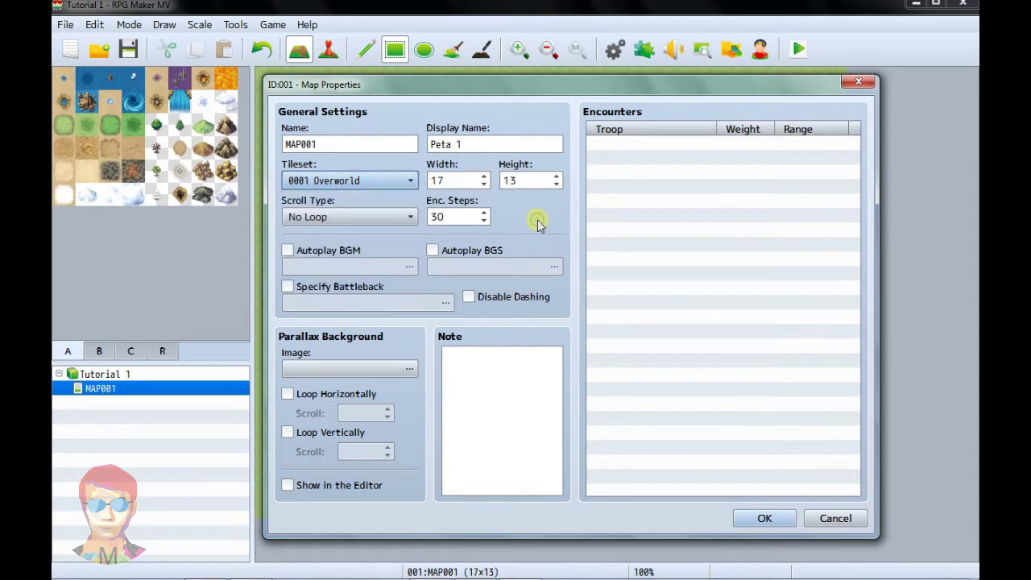
pyautogui.moveTo(453, 181); pyautogui.dragTo(427, 183)
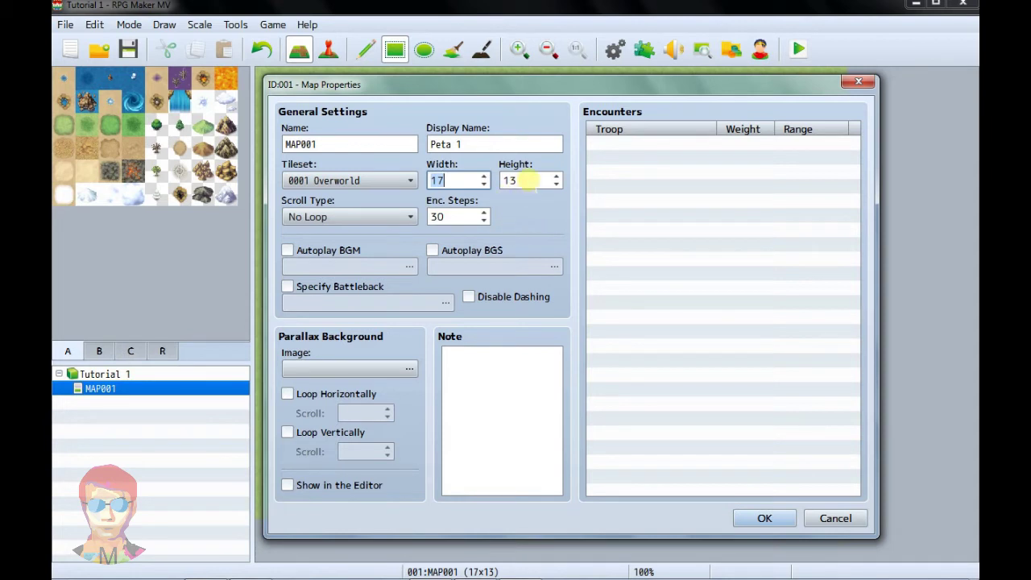
pyautogui.click(460, 181)
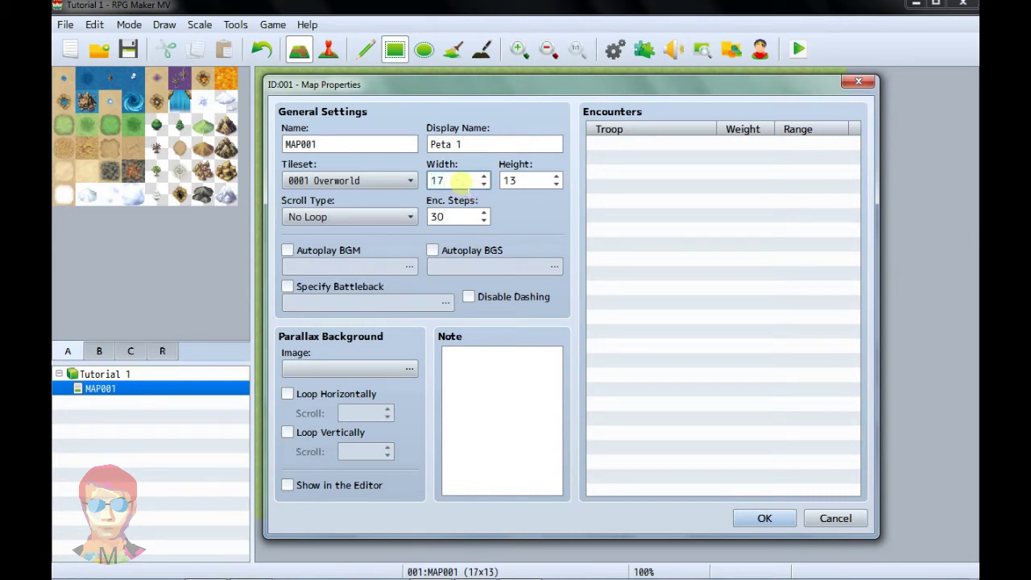
pyautogui.doubleClick(525, 178)
pyautogui.doubleClick(456, 180)
pyautogui.doubleClick(525, 180)
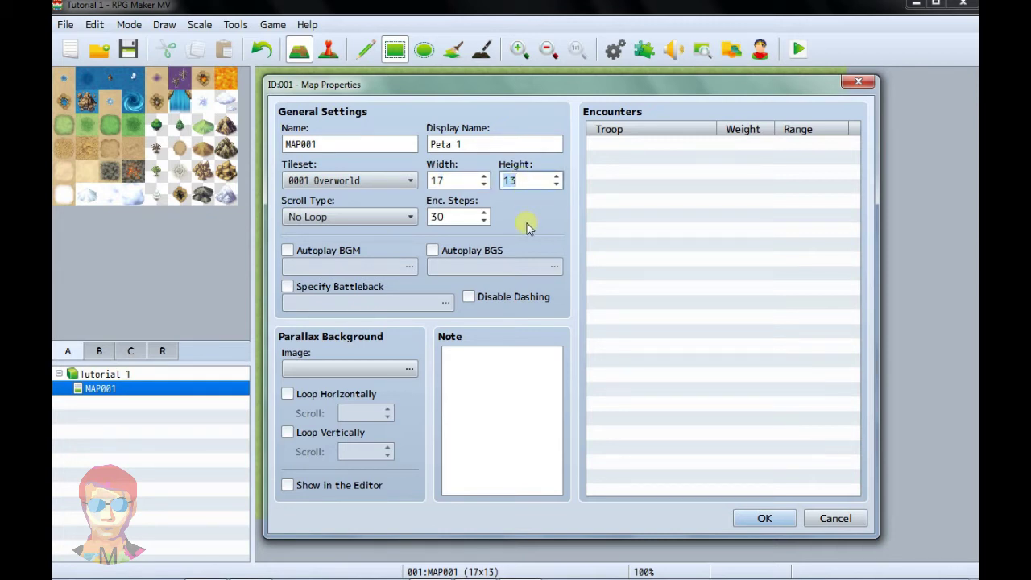
# - Try the smallest map size by setting both the width and the height to 1
pyautogui.doubleClick(453, 180)
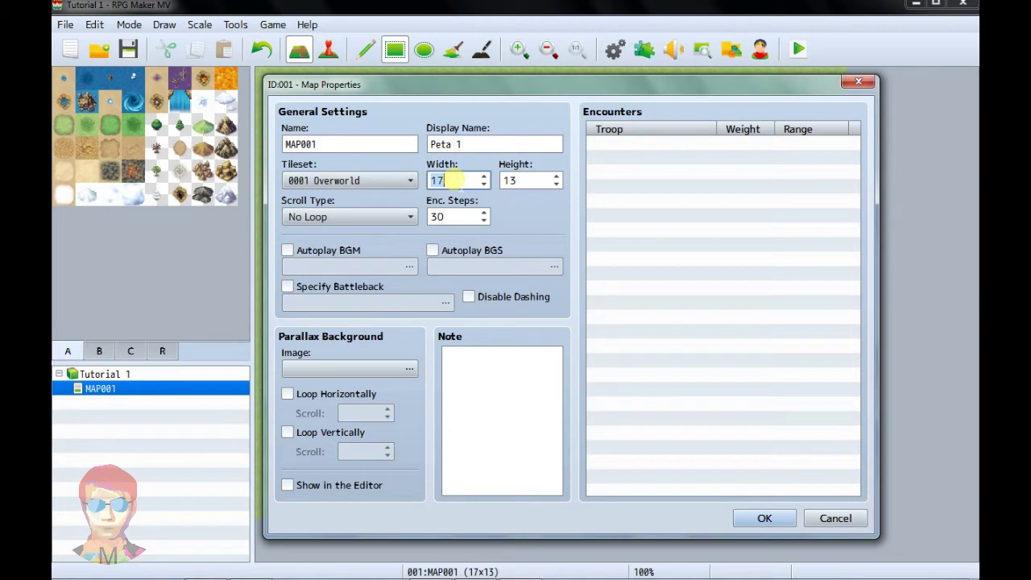
pyautogui.press('BackSpace')
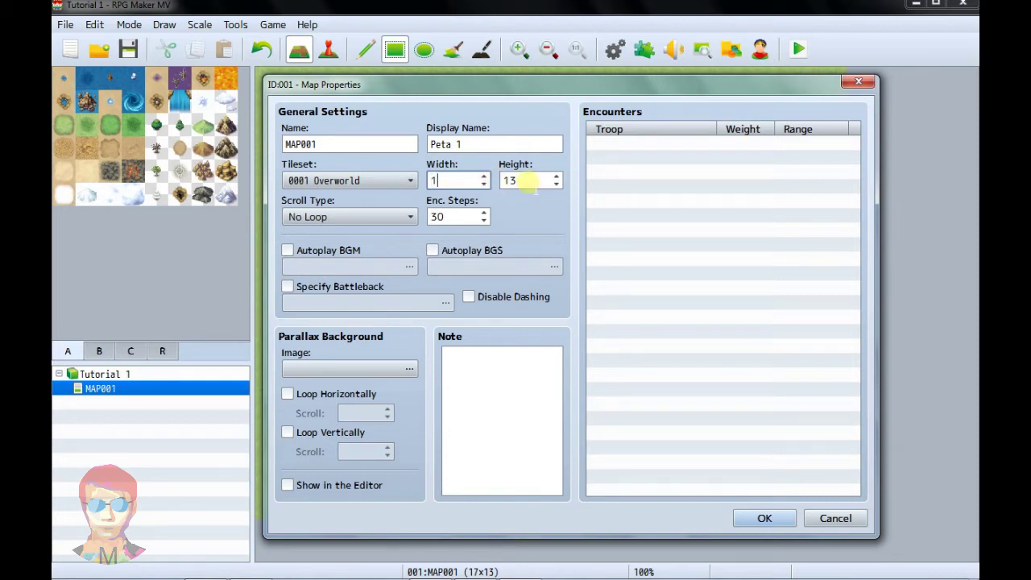
pyautogui.press('Tab')
pyautogui.write('1')
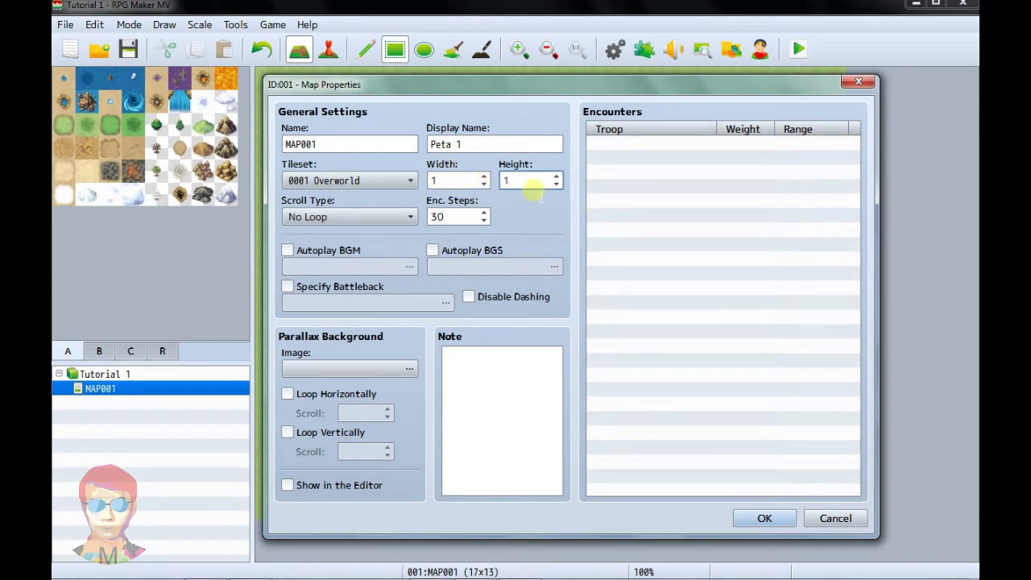
# - Set the map's width to 17 and its height to 13
pyautogui.doubleClick(450, 179)
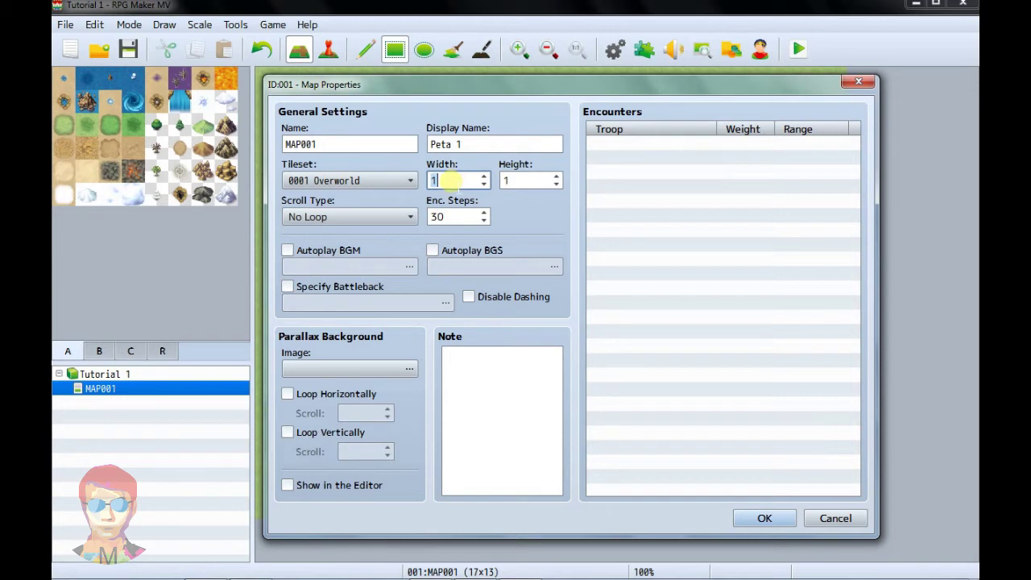
pyautogui.doubleClick(516, 178)
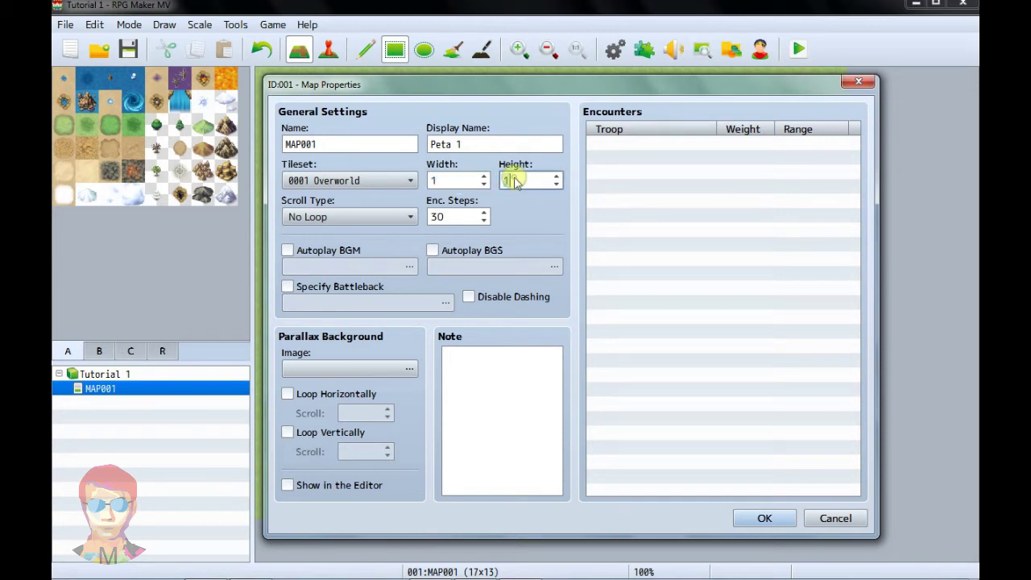
pyautogui.doubleClick(460, 181)
pyautogui.write('17')
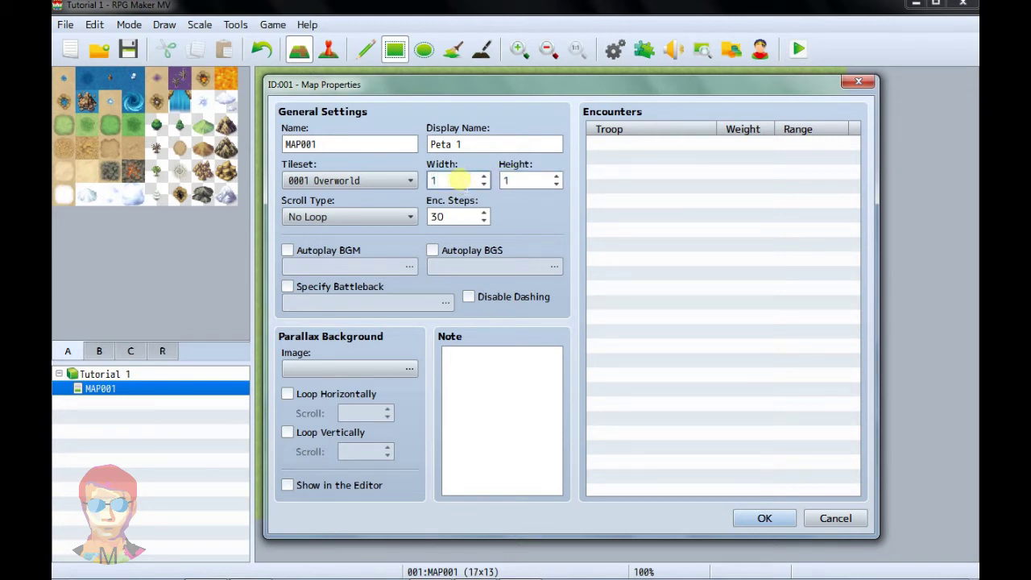
pyautogui.doubleClick(511, 181)
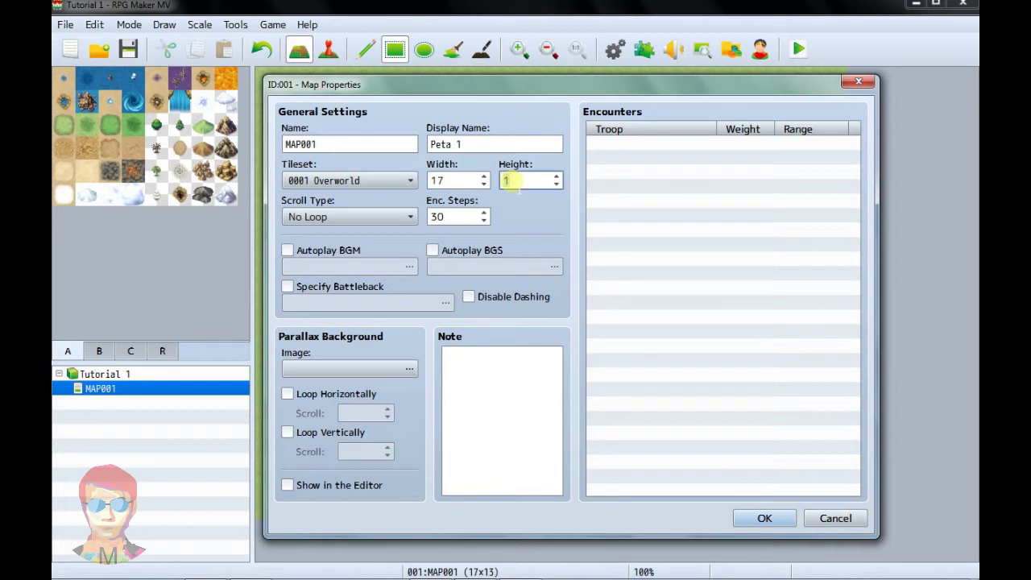
pyautogui.write('13')
# - Compare the Width and Height settings with the map behind the properties dialog
pyautogui.doubleClick(457, 182)
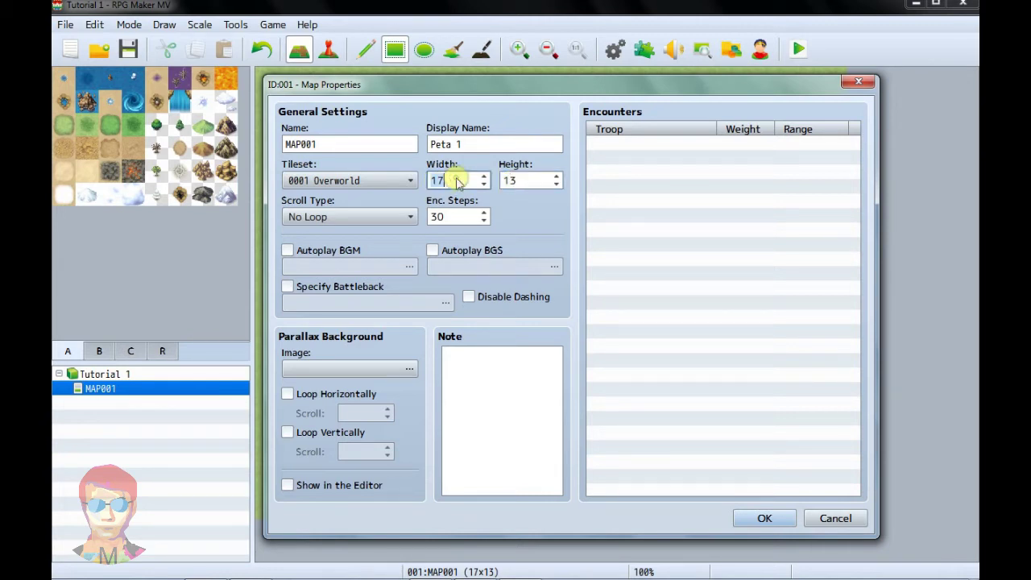
pyautogui.doubleClick(527, 180)
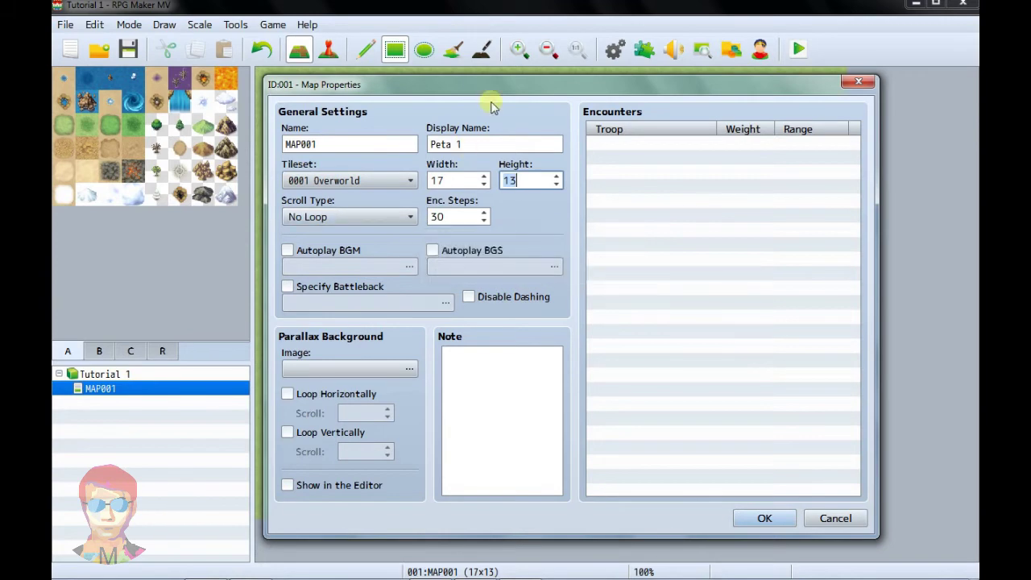
pyautogui.moveTo(502, 87); pyautogui.dragTo(493, 411)
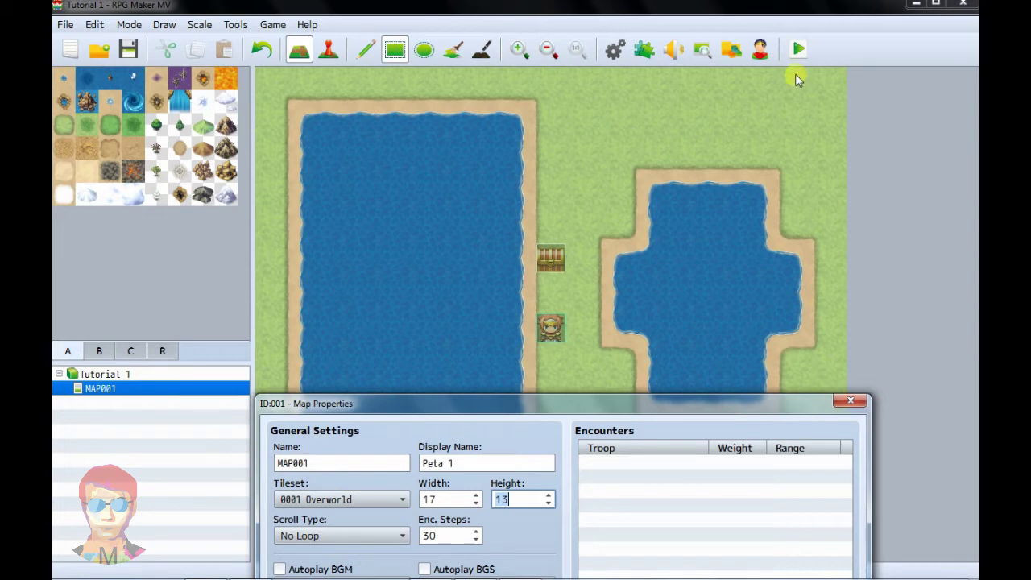
pyautogui.moveTo(549, 415); pyautogui.dragTo(550, 301)
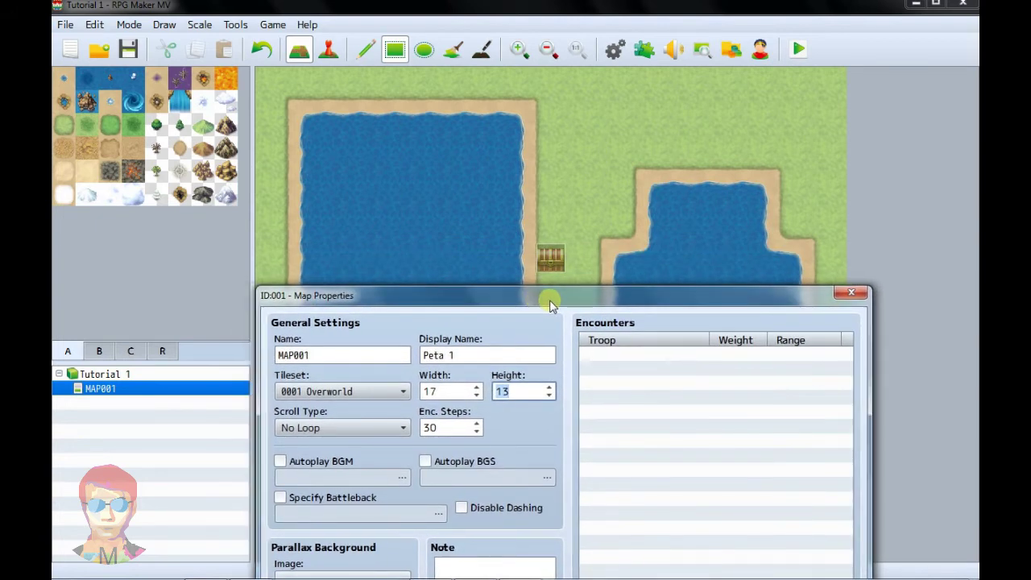
# - Try the Loop Vertically scroll type for the map and uncover more of the map properties
pyautogui.click(396, 431)
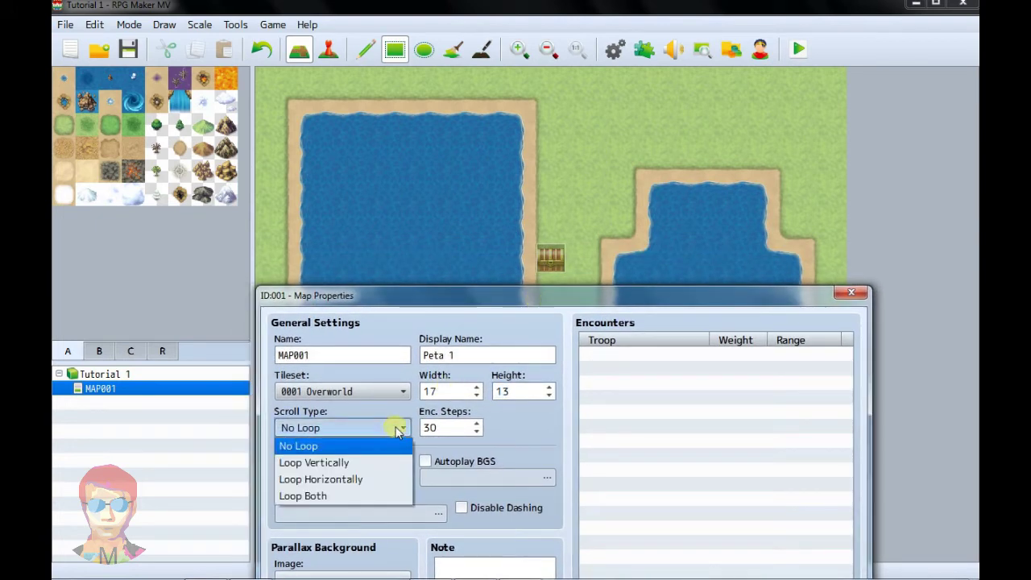
pyautogui.click(382, 464)
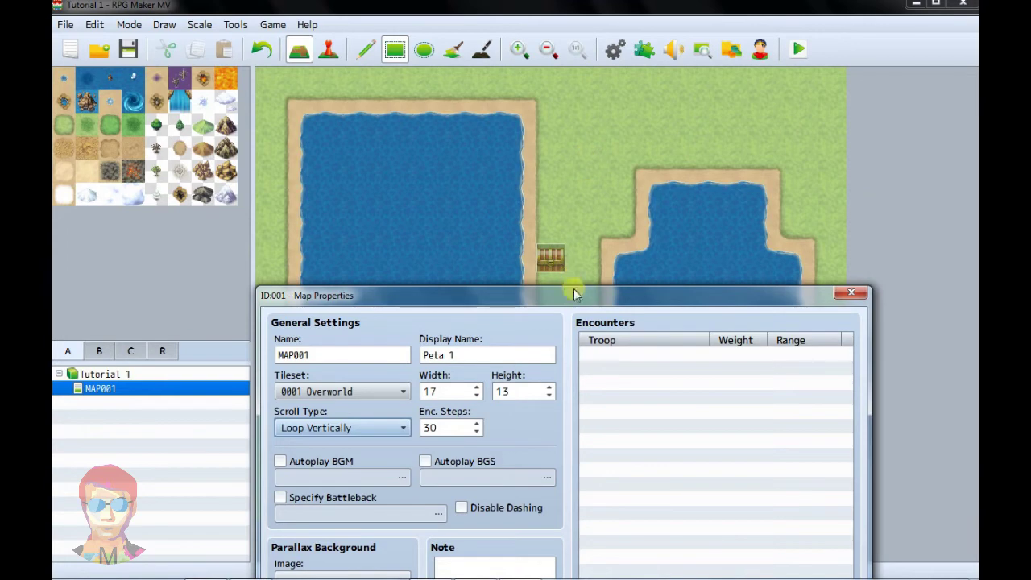
pyautogui.moveTo(573, 291); pyautogui.dragTo(593, 241)
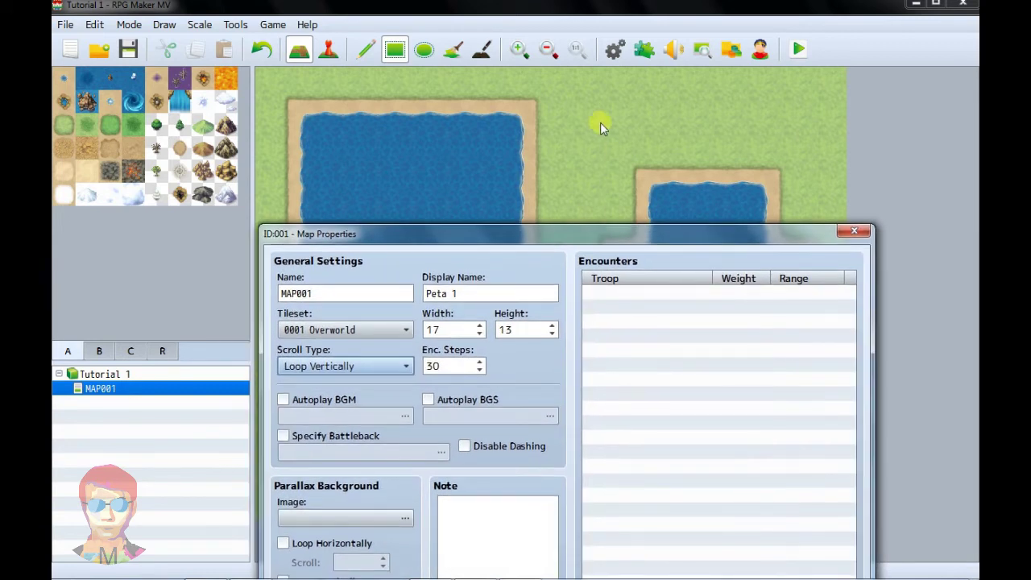
# - Try the Loop Horizontally scroll type and compare it with the map behind the properties dialog
pyautogui.click(403, 366)
pyautogui.click(359, 417)
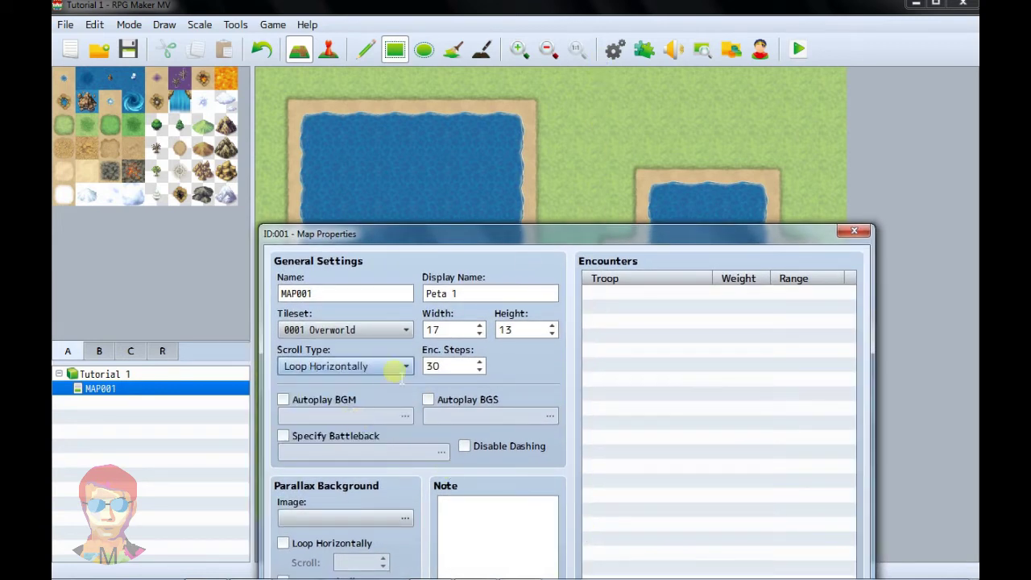
pyautogui.moveTo(540, 237); pyautogui.dragTo(553, 337)
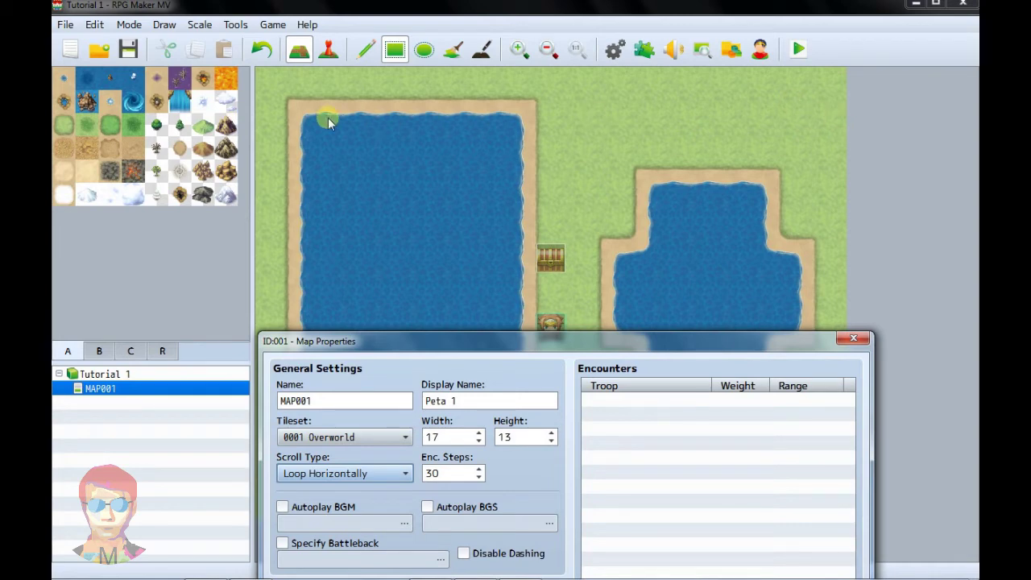
pyautogui.moveTo(461, 339); pyautogui.dragTo(484, 133)
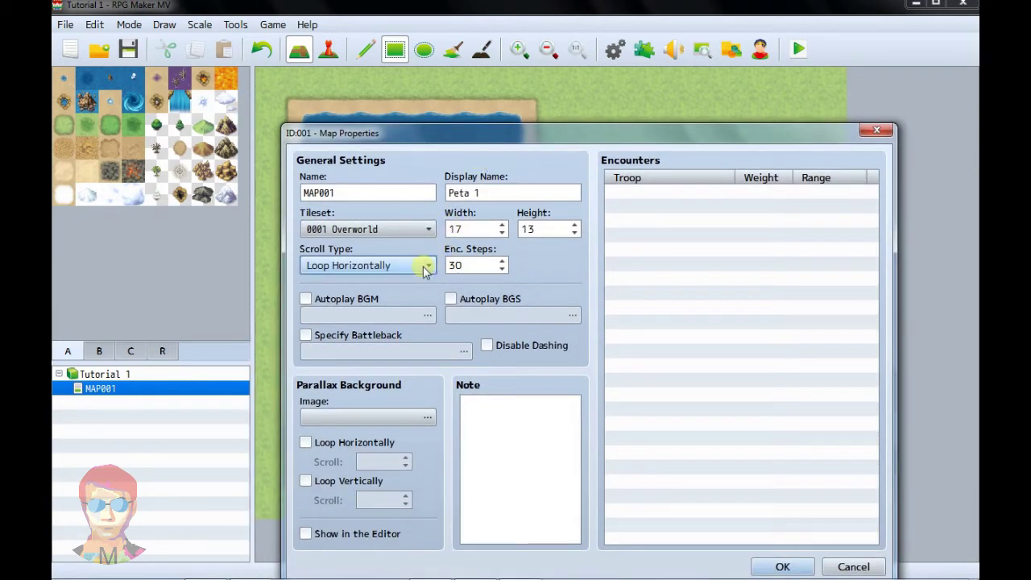
# - Set the map's scroll type to No Loop and check the map behind the properties dialog
pyautogui.click(425, 267)
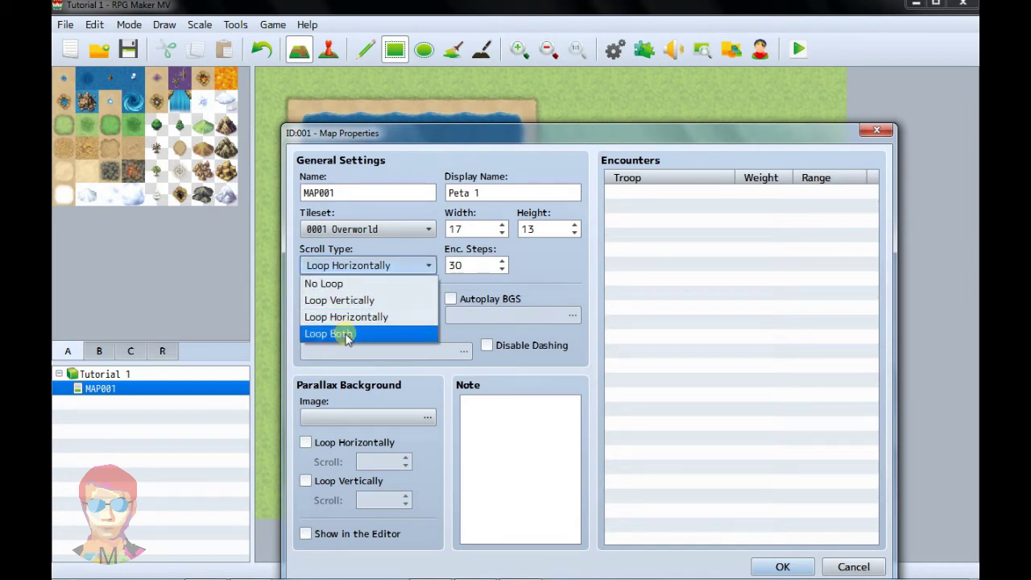
pyautogui.click(364, 287)
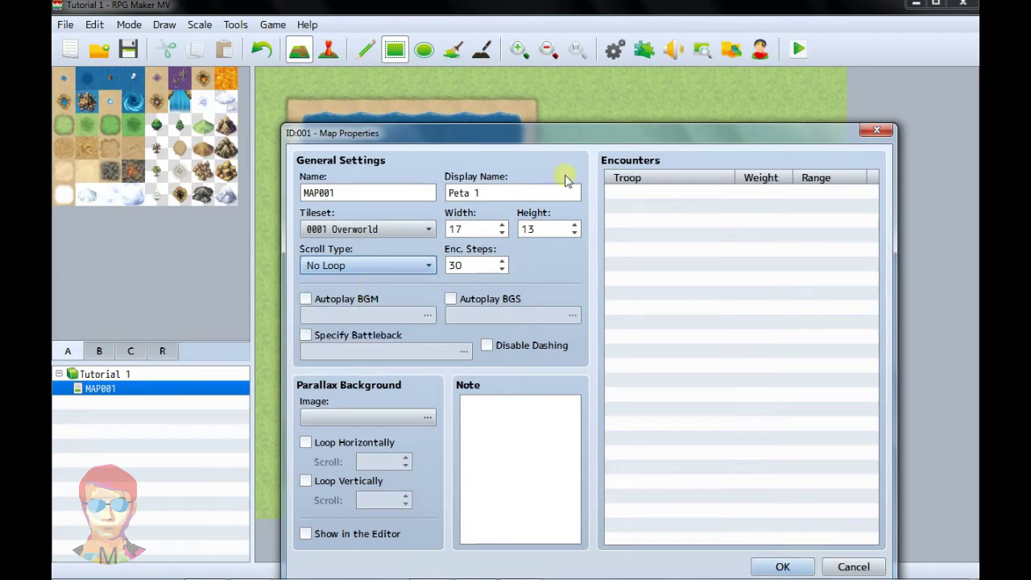
pyautogui.moveTo(615, 143); pyautogui.dragTo(666, 398)
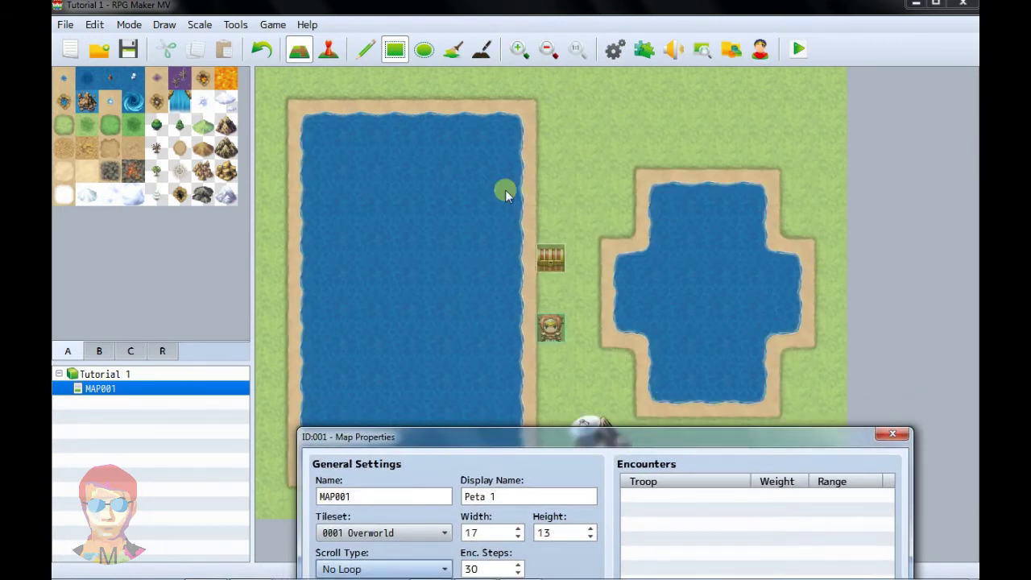
pyautogui.moveTo(592, 439); pyautogui.dragTo(579, 155)
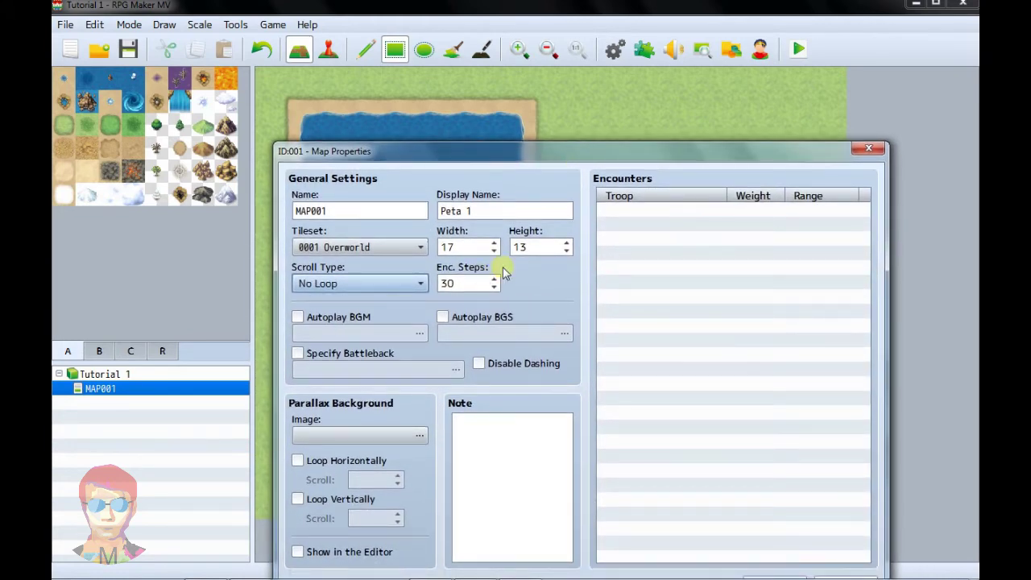
# - Check the description of the encounter steps setting and try a value of 1
pyautogui.doubleClick(448, 284)
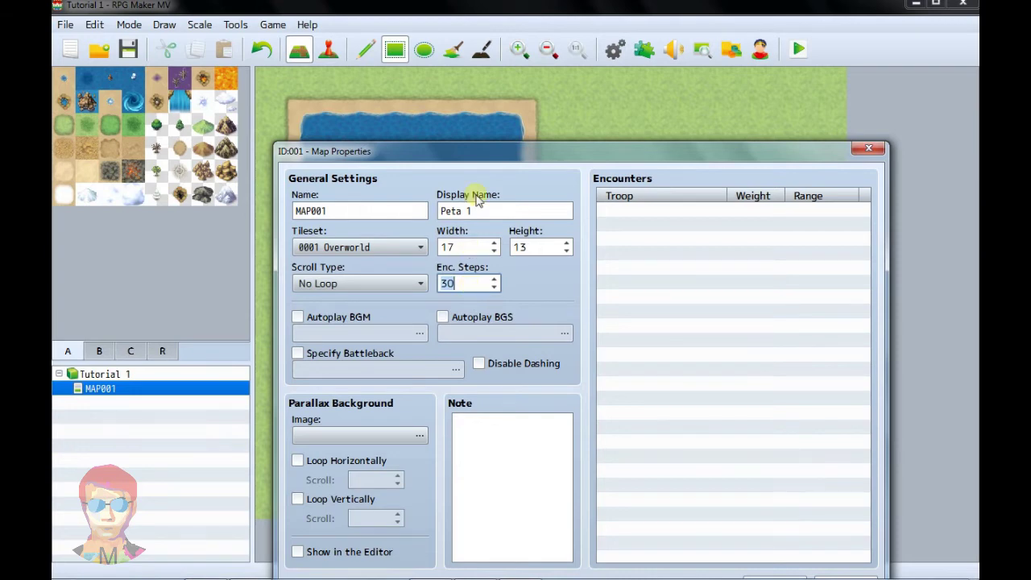
pyautogui.moveTo(507, 157); pyautogui.dragTo(510, 116)
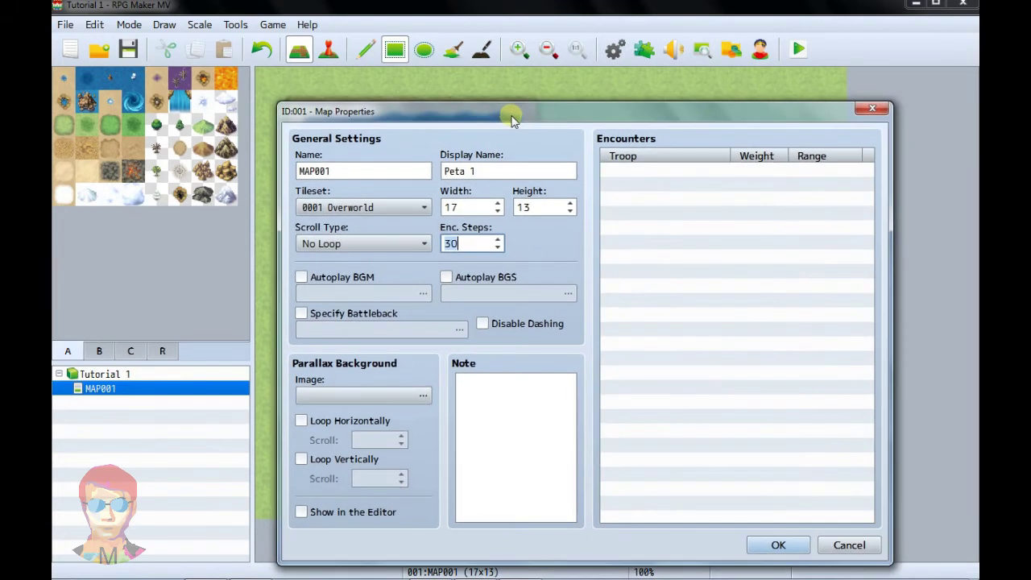
pyautogui.click(469, 245)
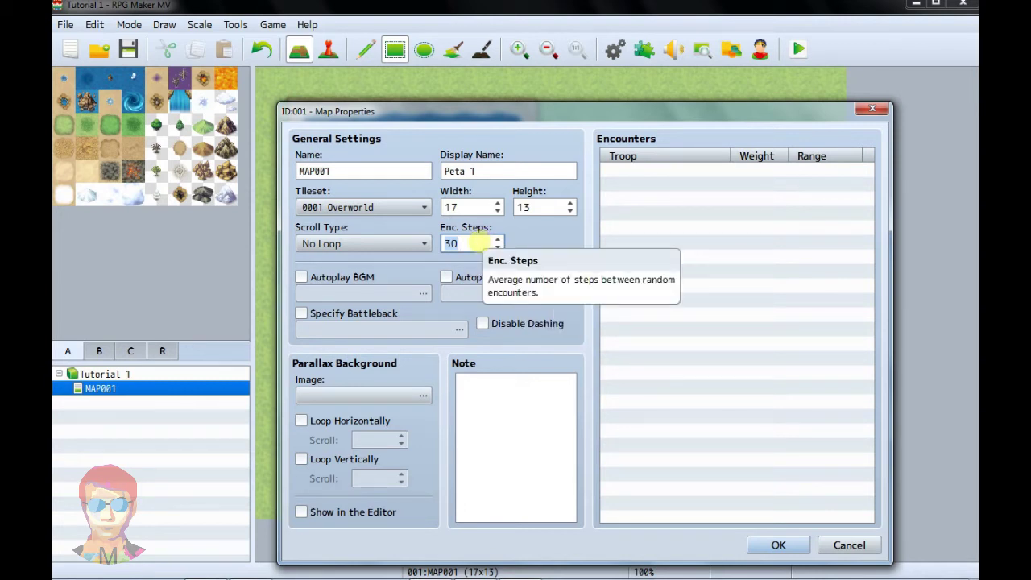
pyautogui.doubleClick(471, 244)
pyautogui.click(473, 242)
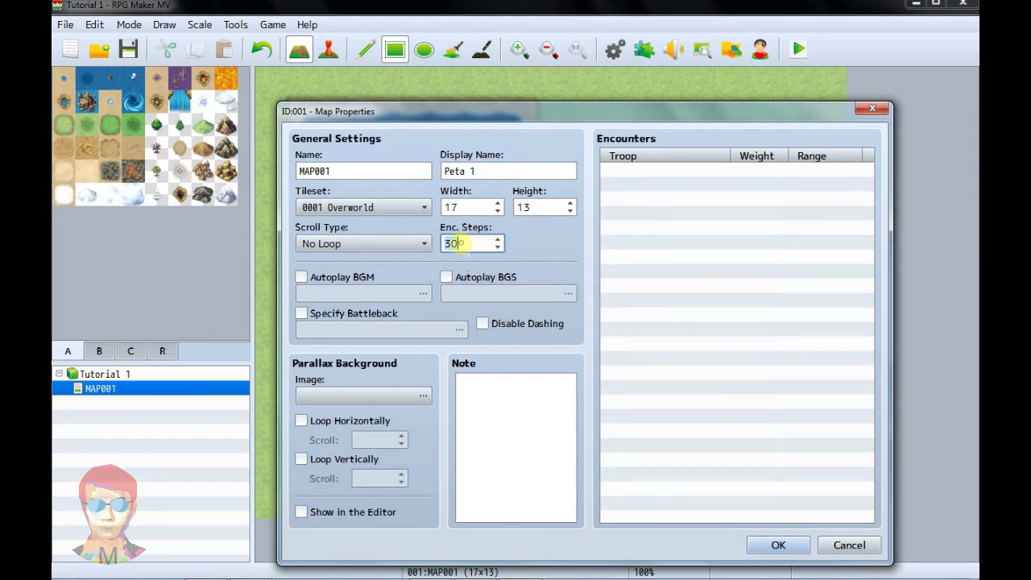
pyautogui.write('1')
# - Set the map's encounter steps to 30
pyautogui.moveTo(474, 244)
pyautogui.press('BackSpace')
pyautogui.write('30')
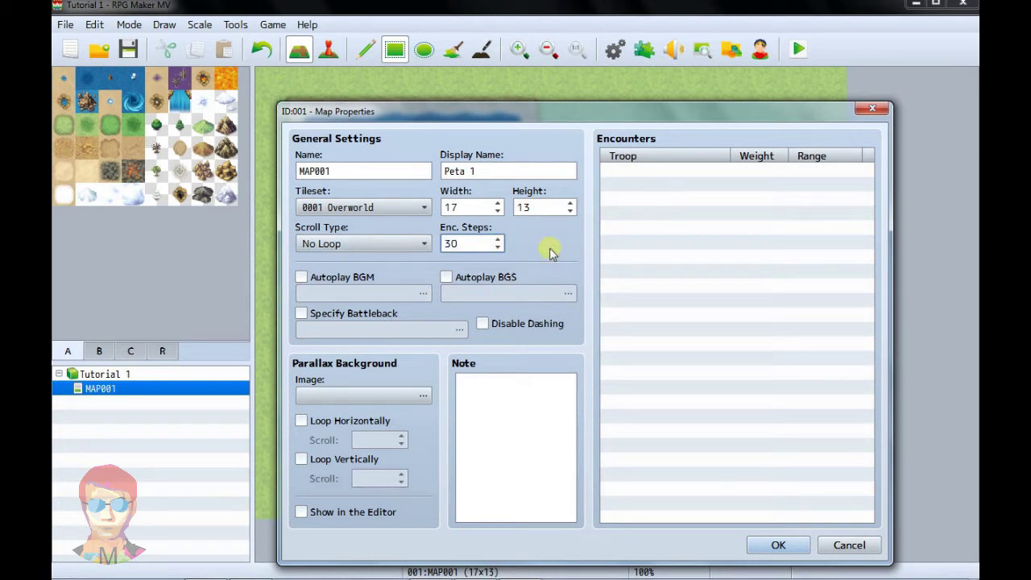
pyautogui.click(467, 244)
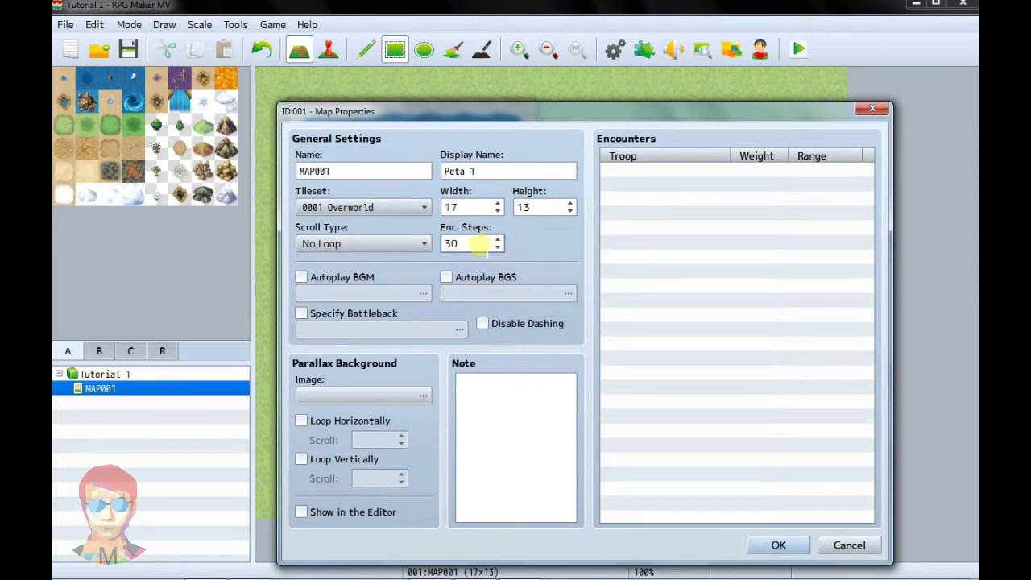
pyautogui.moveTo(484, 241); pyautogui.dragTo(445, 244)
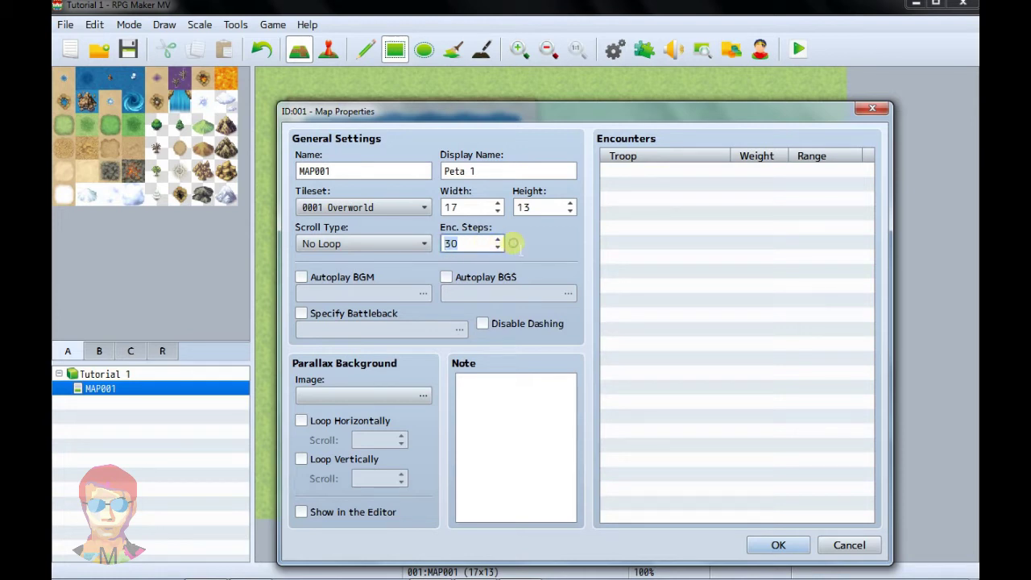
pyautogui.click(469, 244)
pyautogui.moveTo(467, 243); pyautogui.dragTo(449, 244)
# - Enable autoplay background music for the map and select the Field1 track at 10 % volume
pyautogui.click(305, 283)
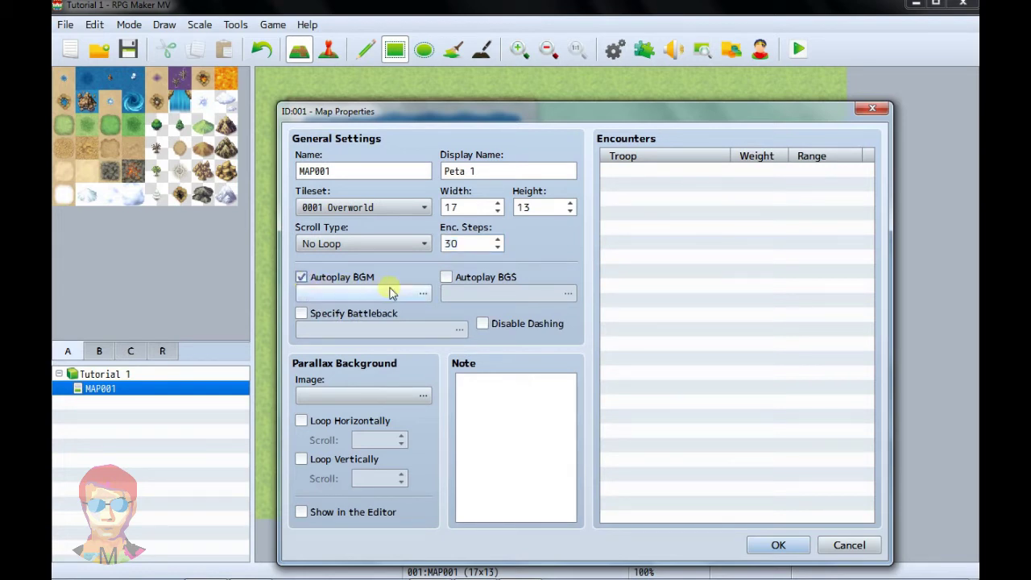
pyautogui.click(423, 295)
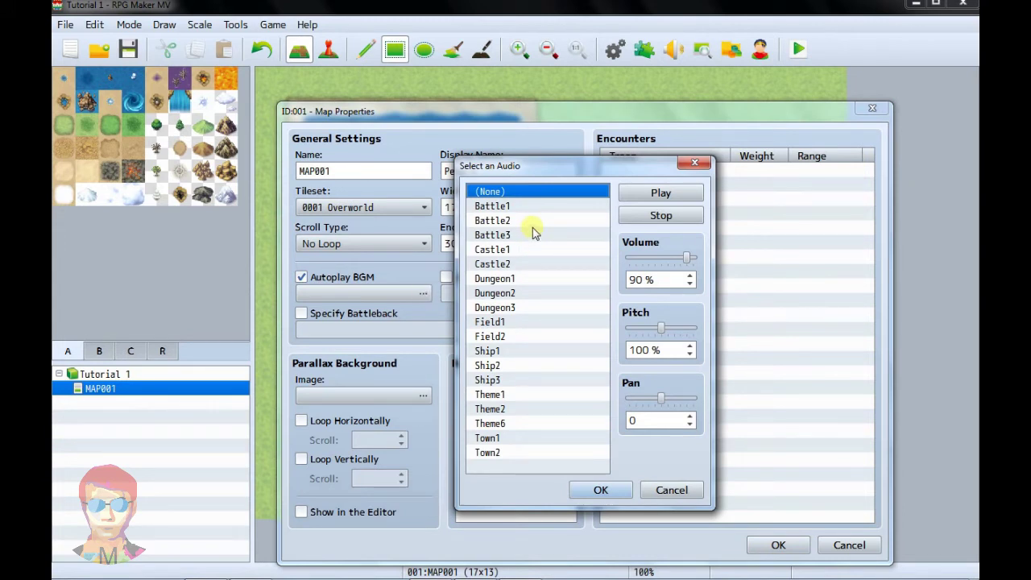
pyautogui.moveTo(686, 258); pyautogui.dragTo(637, 263)
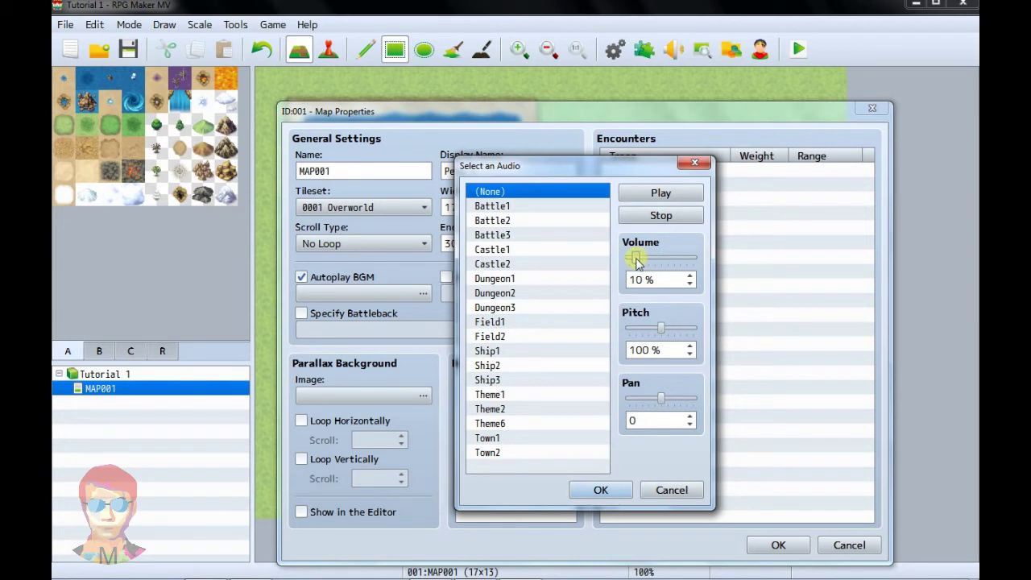
pyautogui.click(497, 323)
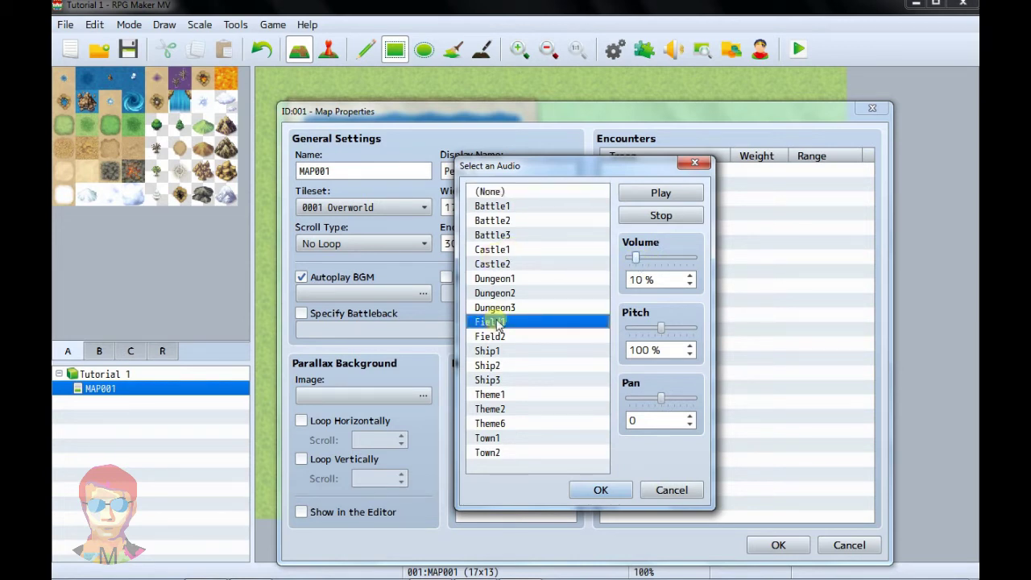
# - Preview the Field1 track and stop its playback
pyautogui.click(662, 195)
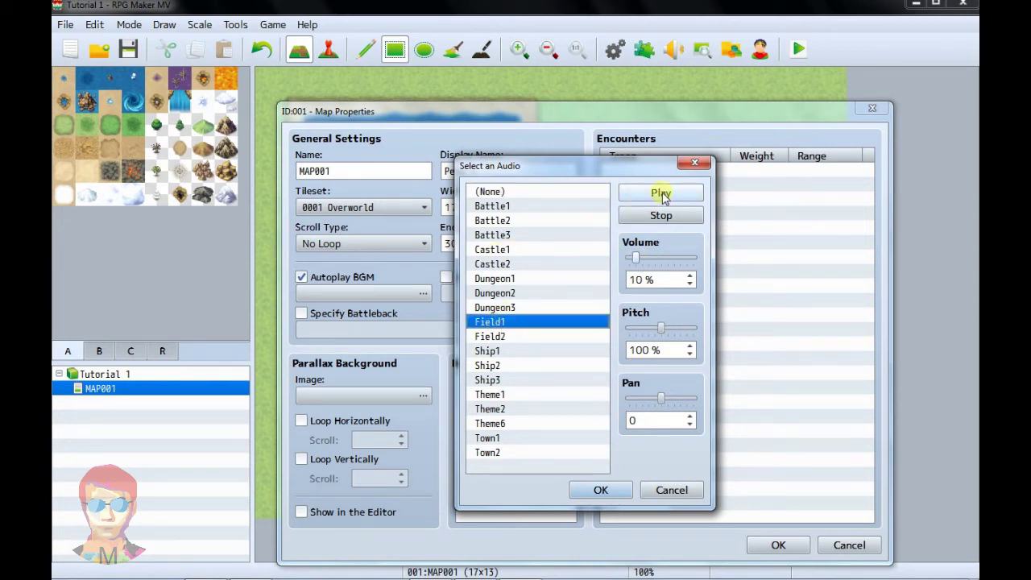
pyautogui.click(661, 195)
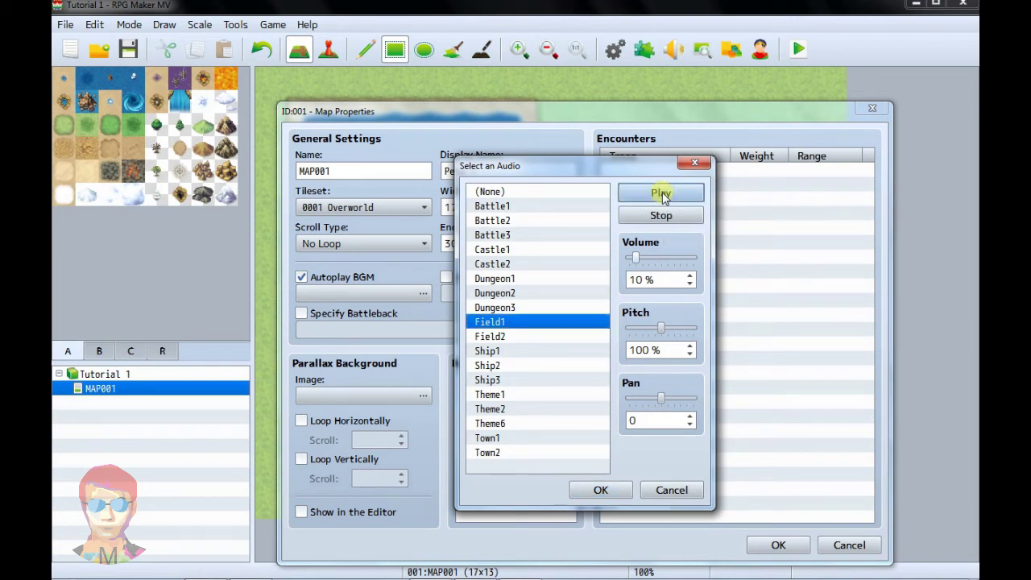
pyautogui.click(663, 217)
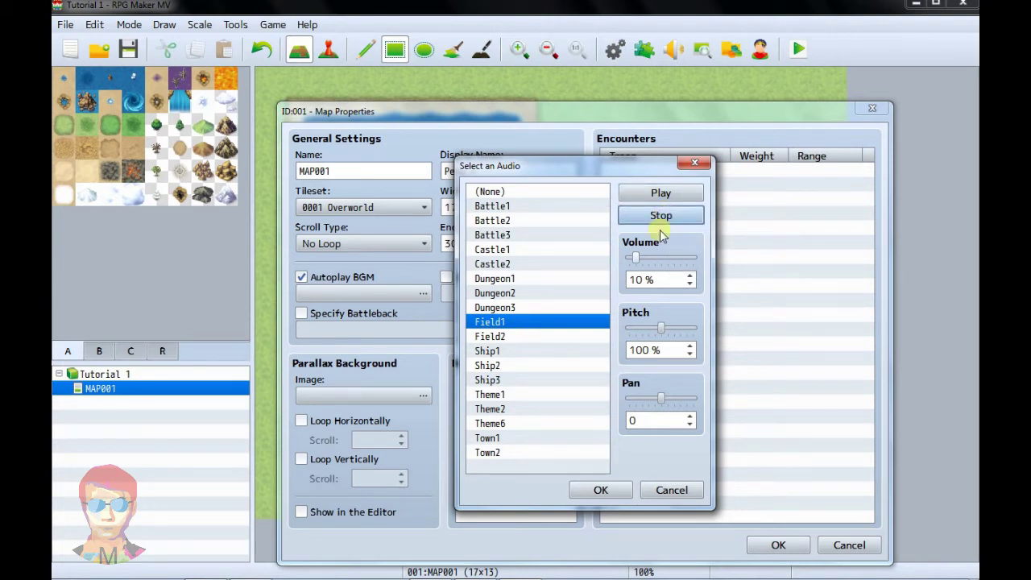
pyautogui.click(511, 323)
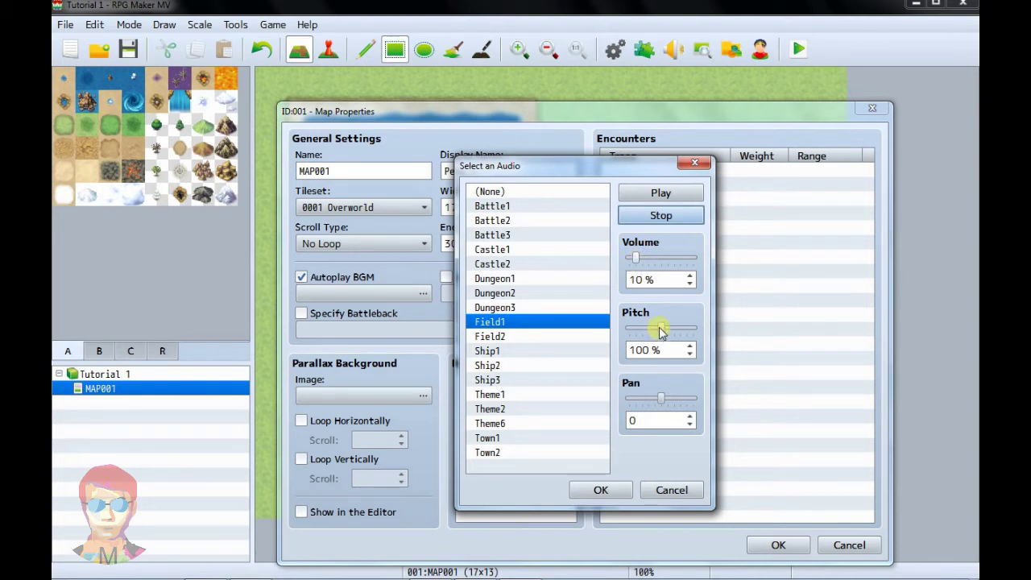
# - Lower the Field1 track's pitch to 60 % and preview how it sounds
pyautogui.moveTo(661, 330); pyautogui.dragTo(638, 338)
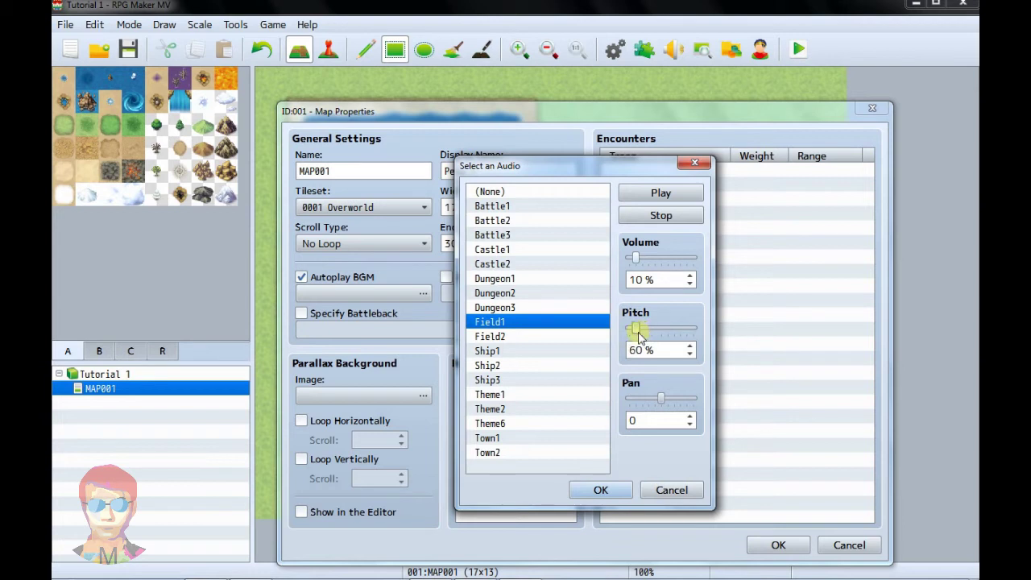
pyautogui.click(654, 195)
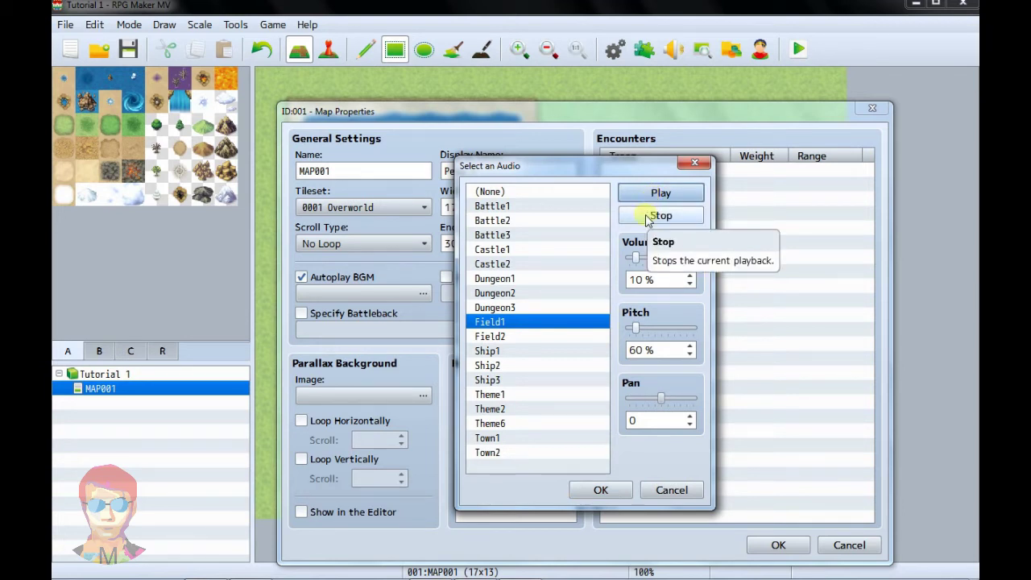
pyautogui.click(650, 216)
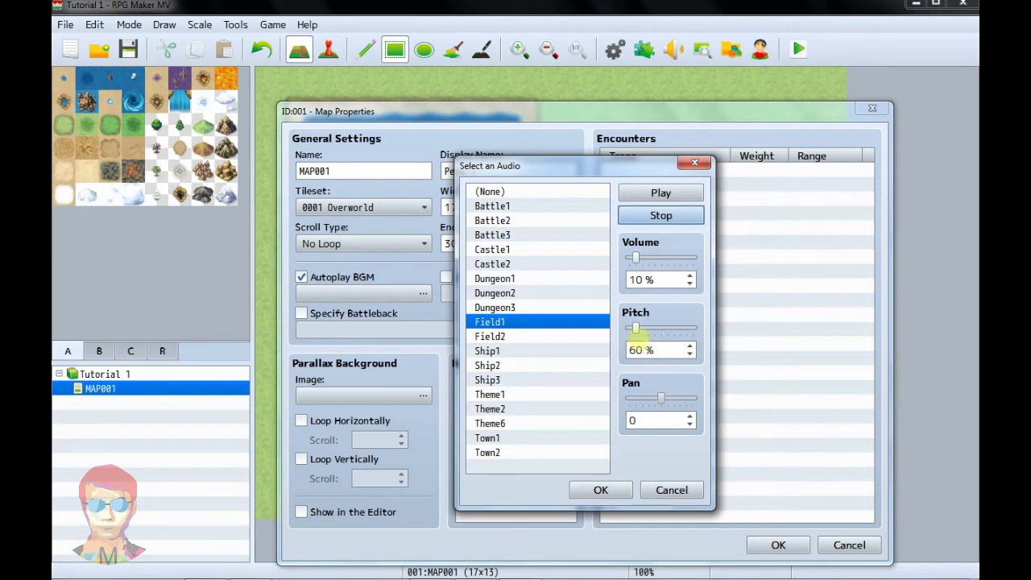
# - Try the Field1 track with its pan at 100 in a short preview
pyautogui.click(661, 400)
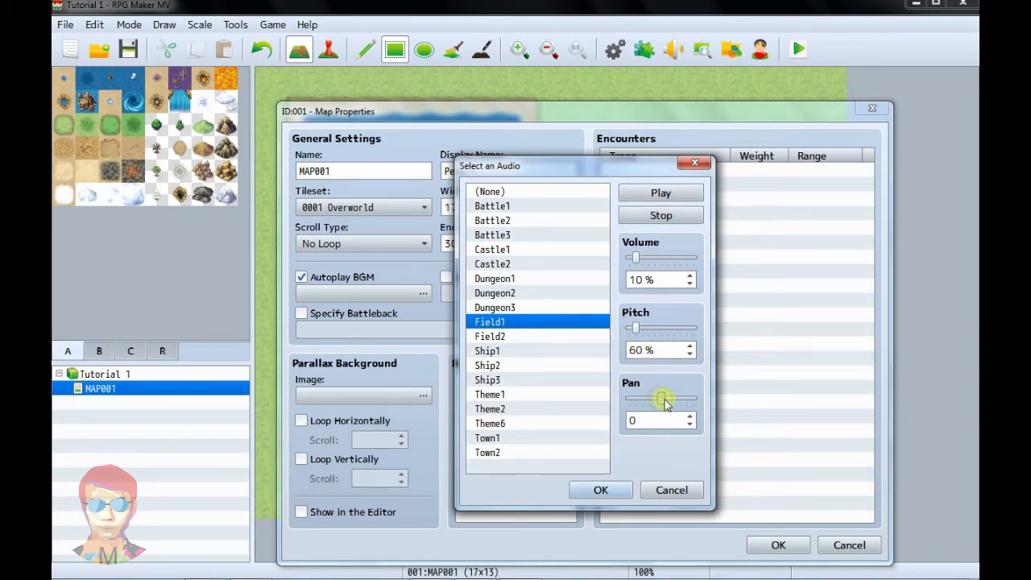
pyautogui.moveTo(664, 401); pyautogui.dragTo(696, 402)
pyautogui.click(674, 195)
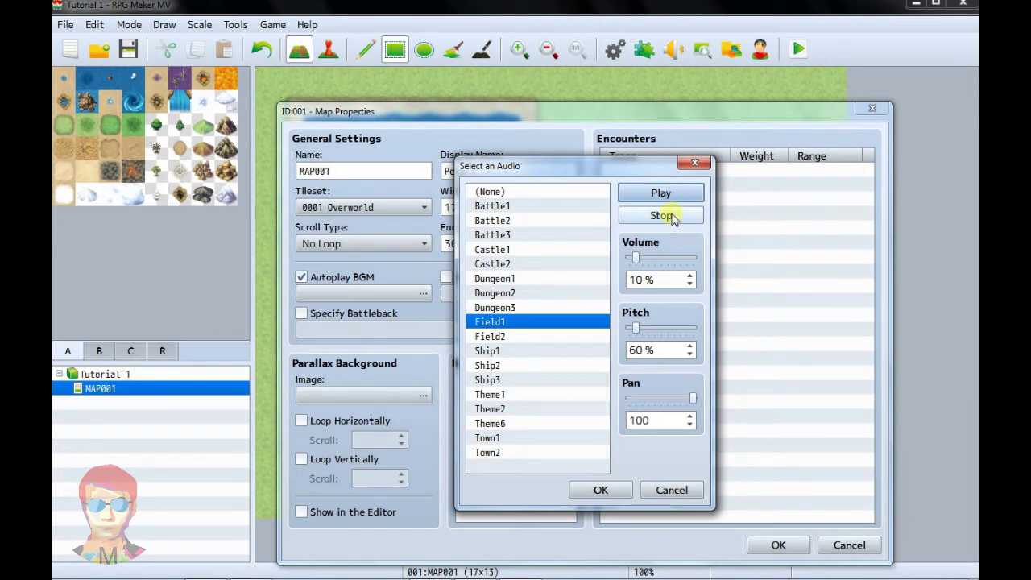
pyautogui.click(674, 217)
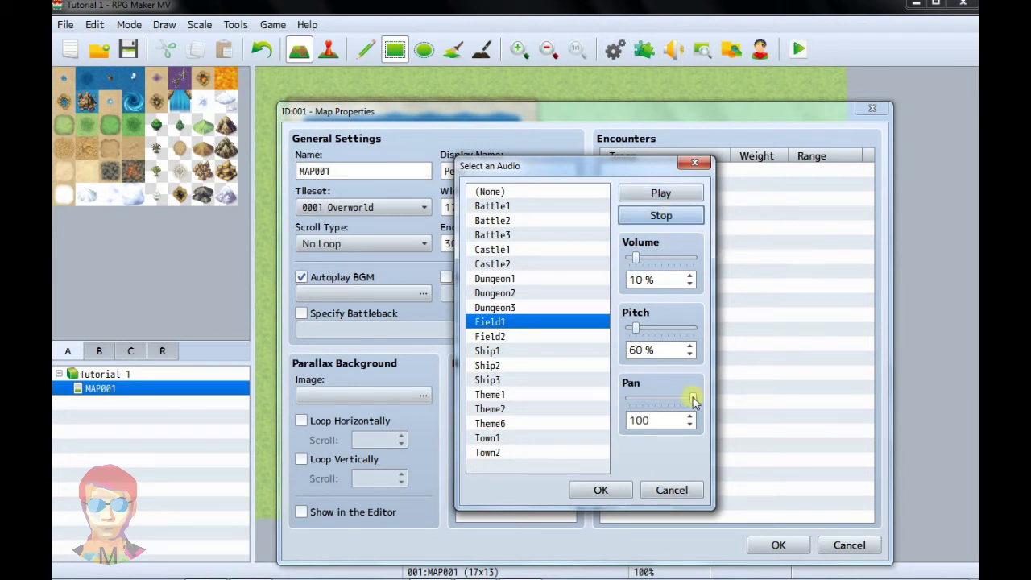
# - Preview the Field1 track with its pan at -100, and return the pan to 0
pyautogui.moveTo(695, 400); pyautogui.dragTo(622, 397)
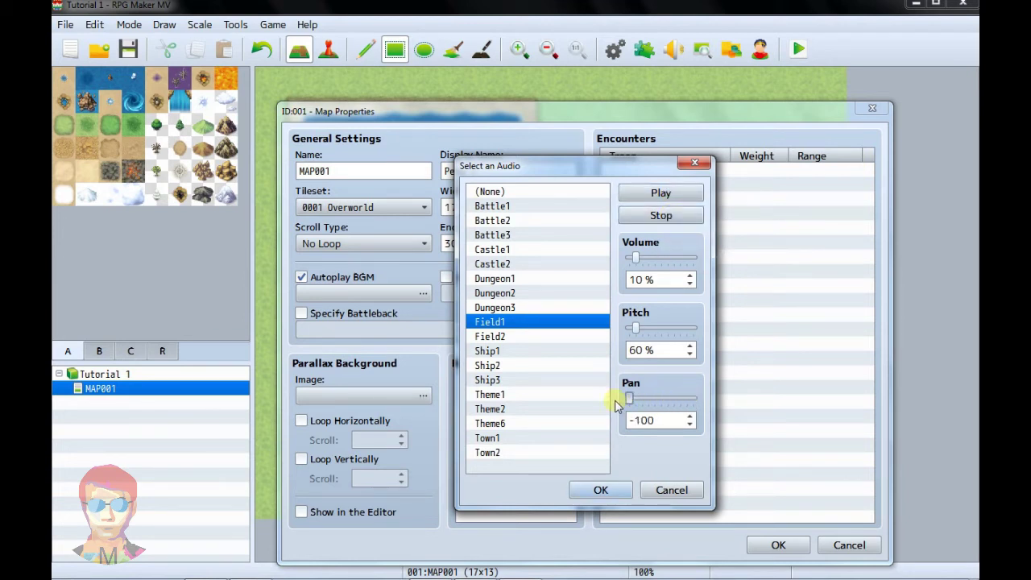
pyautogui.click(668, 196)
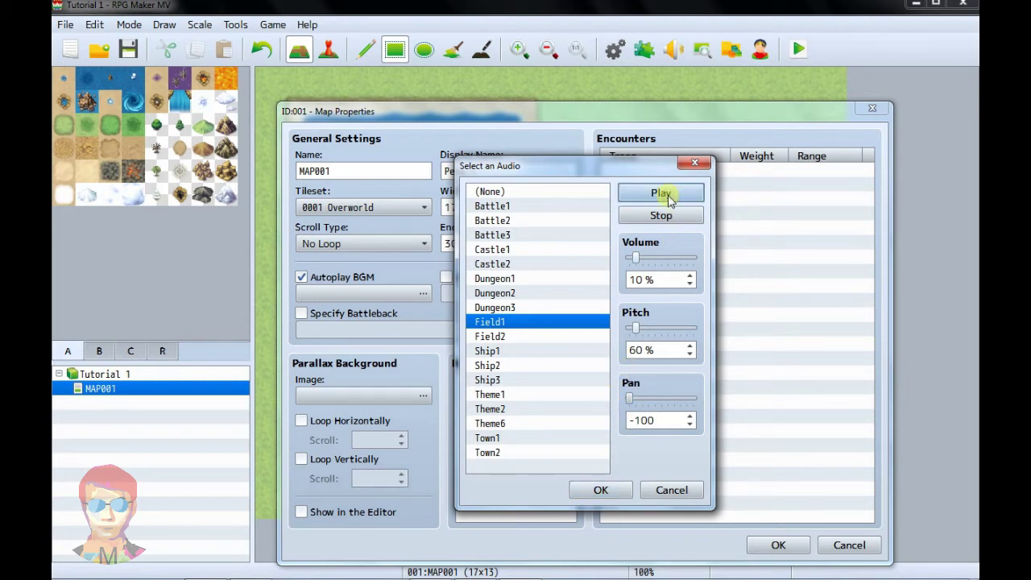
pyautogui.click(669, 215)
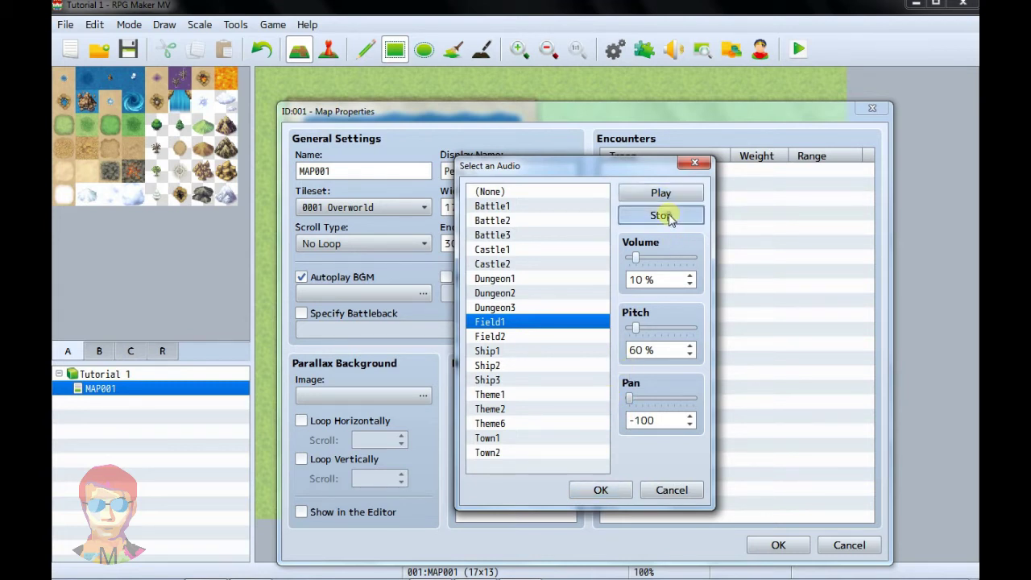
pyautogui.moveTo(630, 400); pyautogui.dragTo(661, 397)
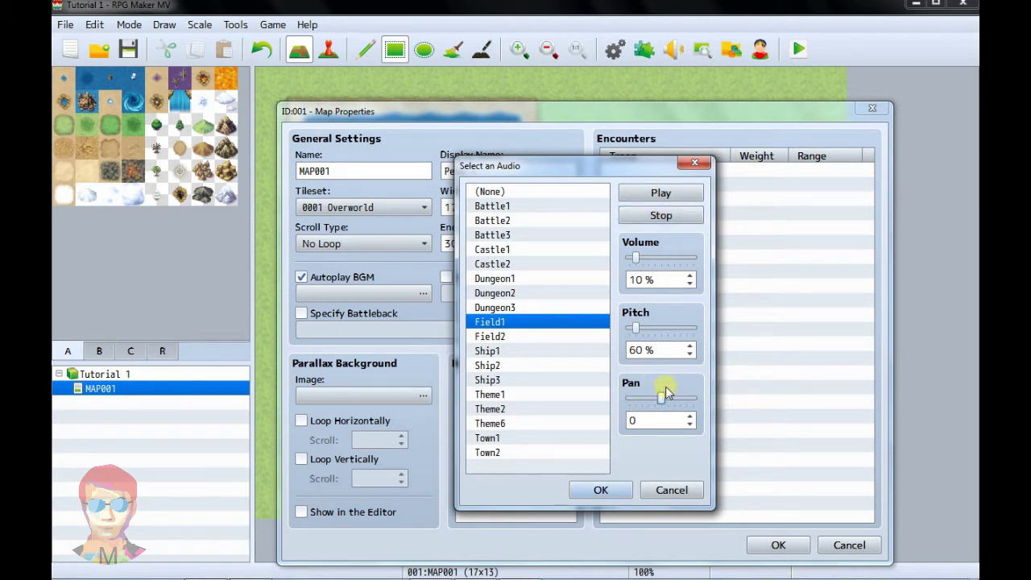
# - Accept Field1 as the map's autoplay background music, and enable Autoplay BGS with its sound selection open
pyautogui.click(604, 491)
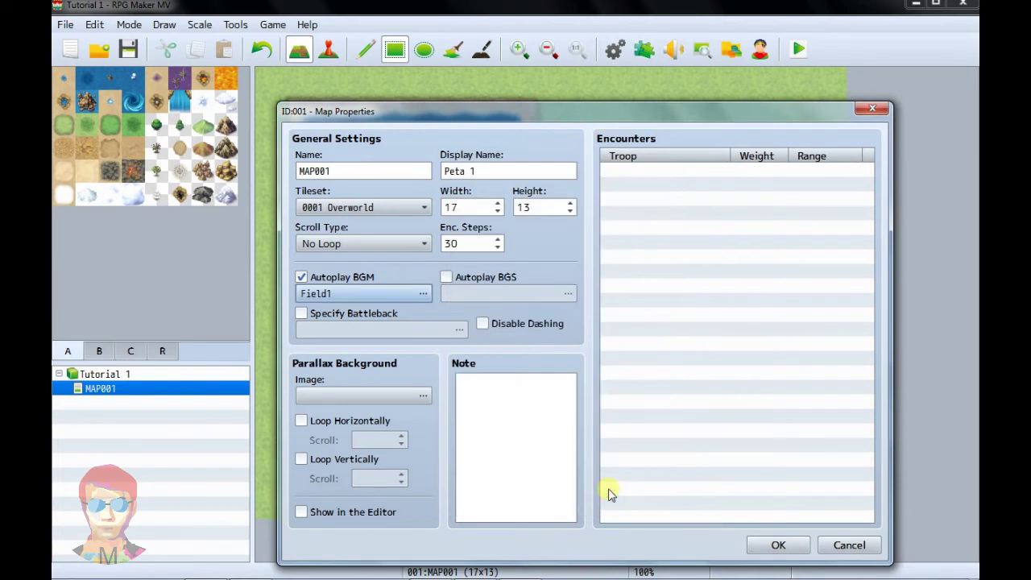
pyautogui.click(446, 278)
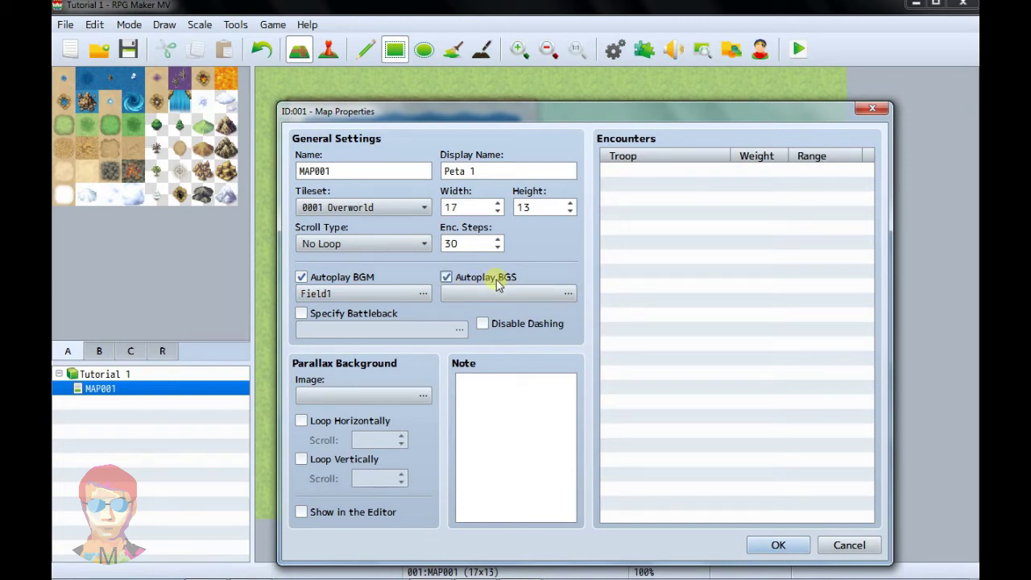
pyautogui.click(541, 301)
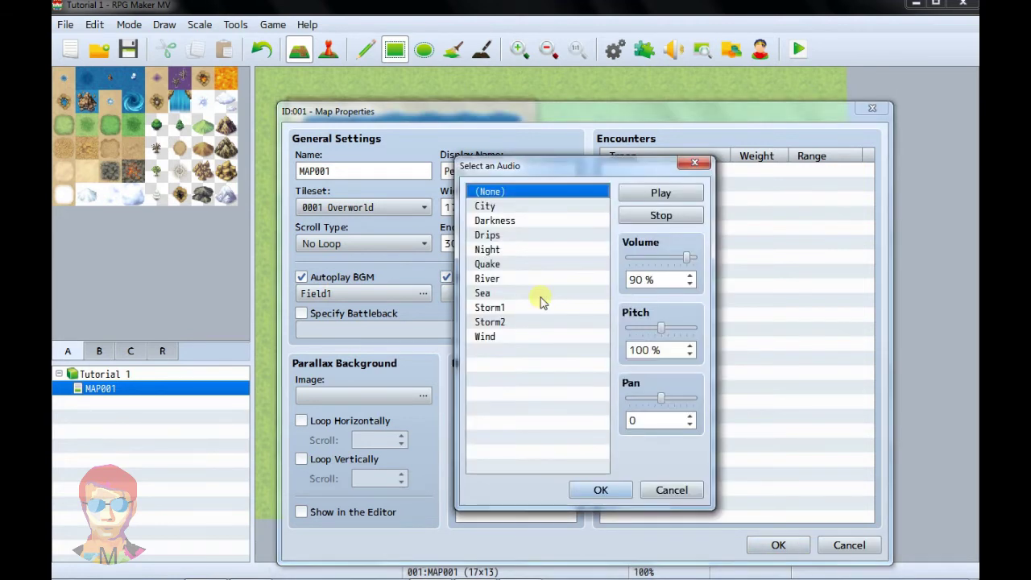
# - Preview the City background sound at 10 % volume, and try its pitch at 70 % before dismissing the sound selection
pyautogui.click(520, 207)
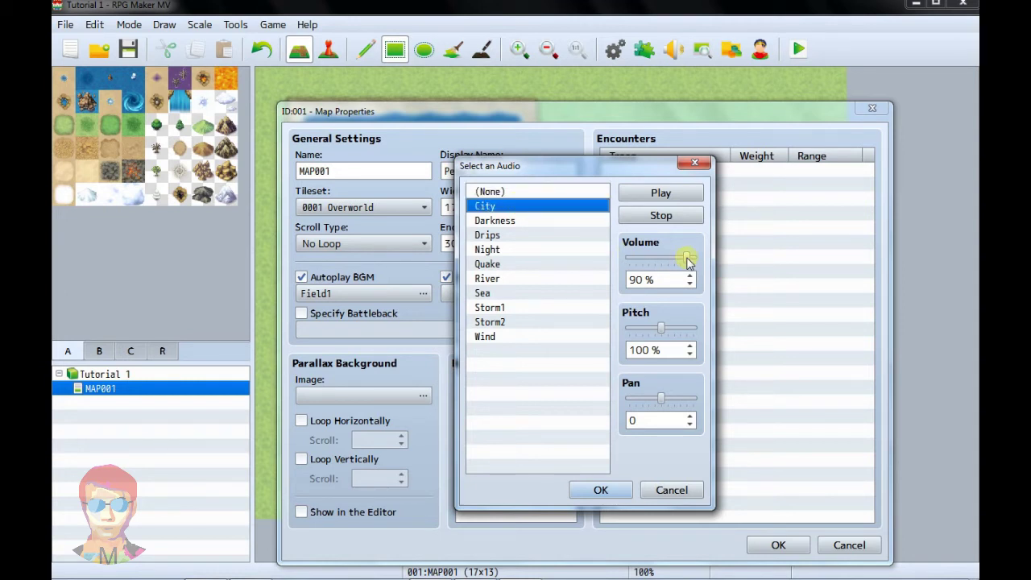
pyautogui.moveTo(686, 259); pyautogui.dragTo(636, 266)
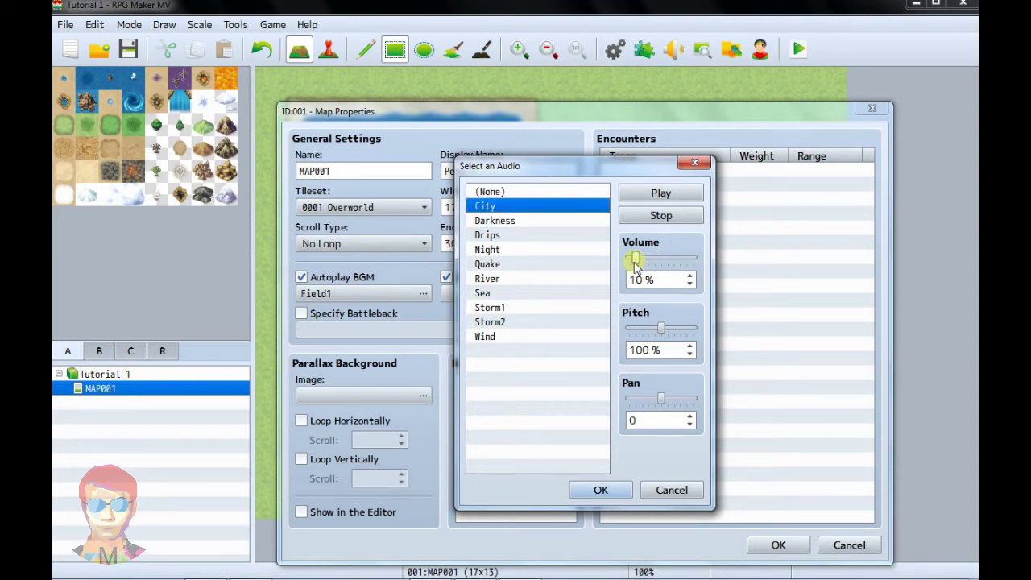
pyautogui.click(662, 195)
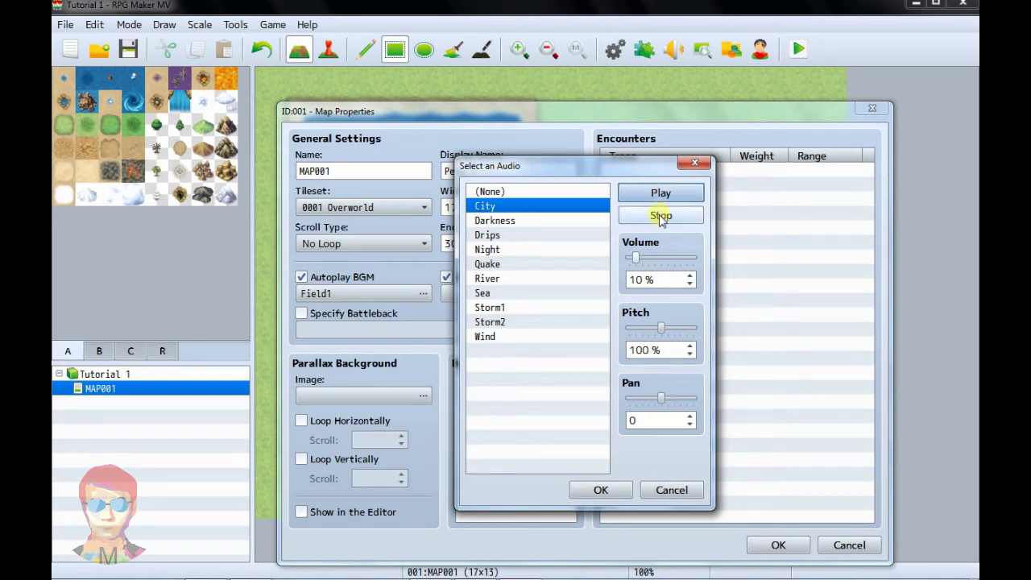
pyautogui.click(661, 215)
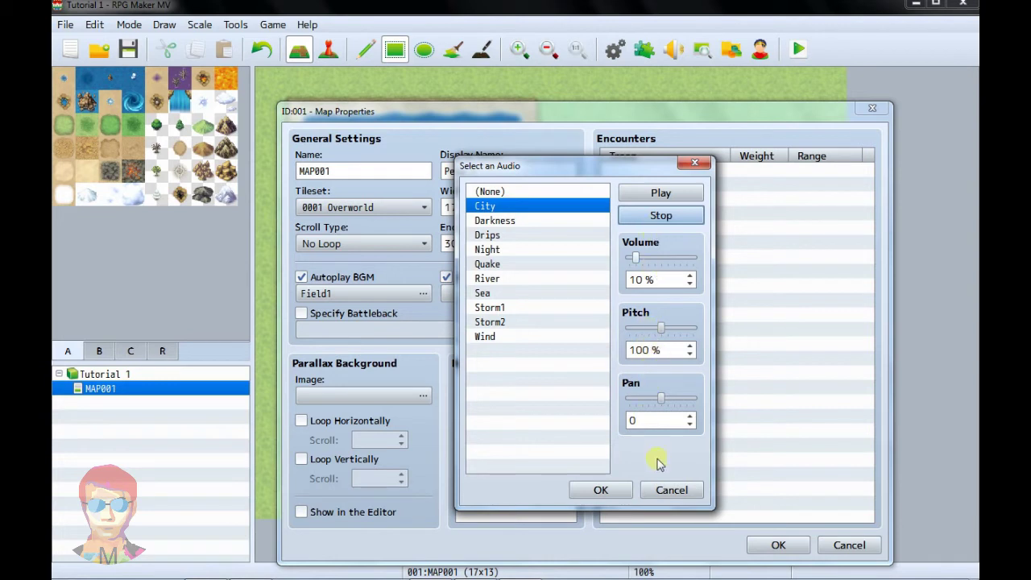
pyautogui.click(663, 493)
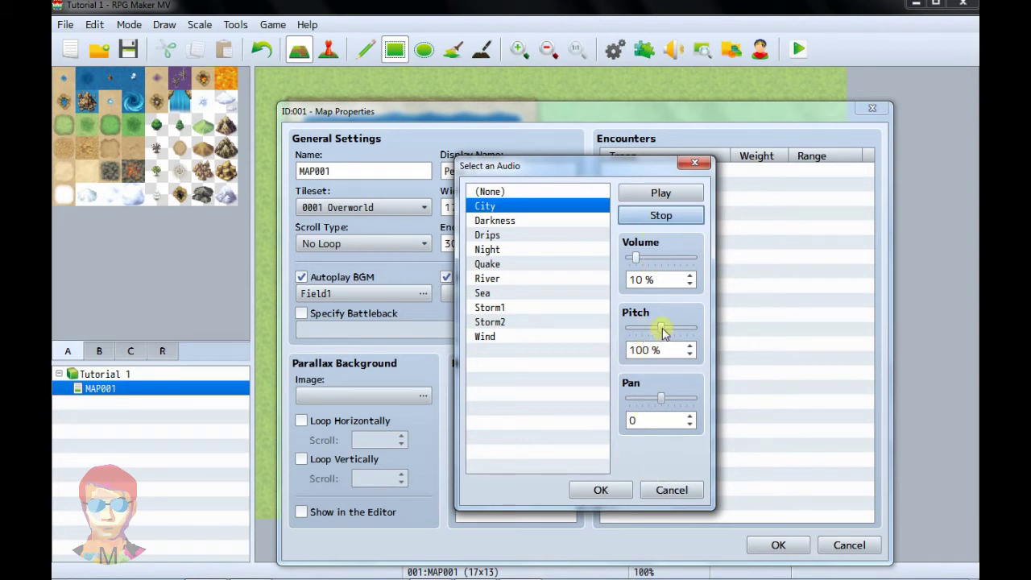
pyautogui.moveTo(661, 329); pyautogui.dragTo(647, 329)
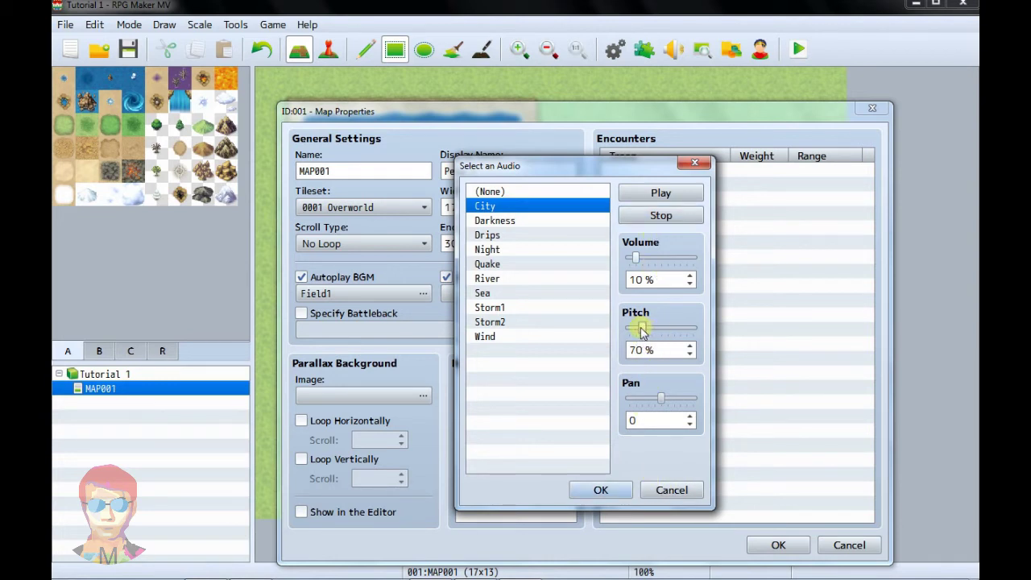
pyautogui.click(670, 493)
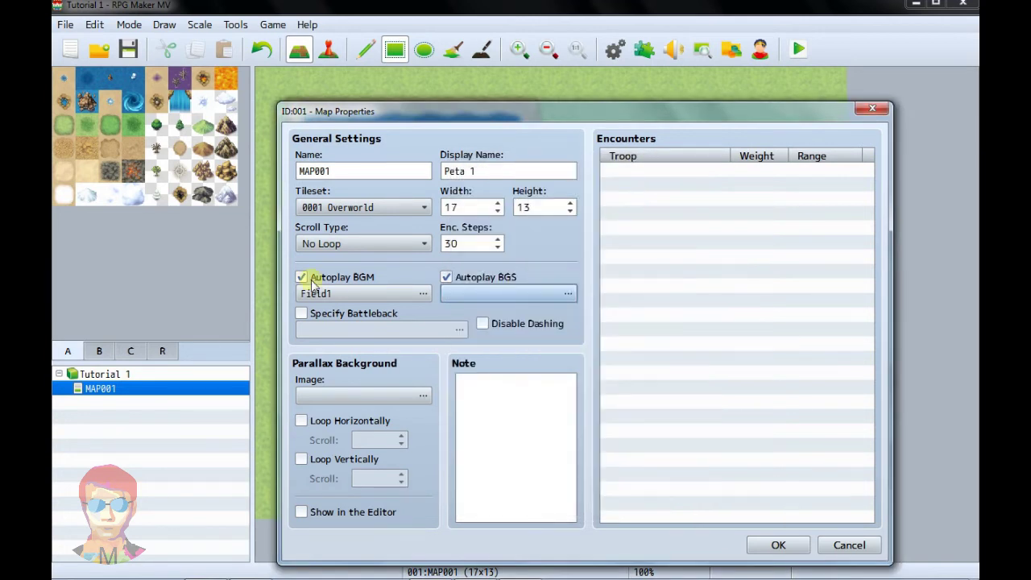
# - Specify a battleback combining the Castle1 floor with the Castle2 wall, and disable dashing on the map
pyautogui.click(303, 313)
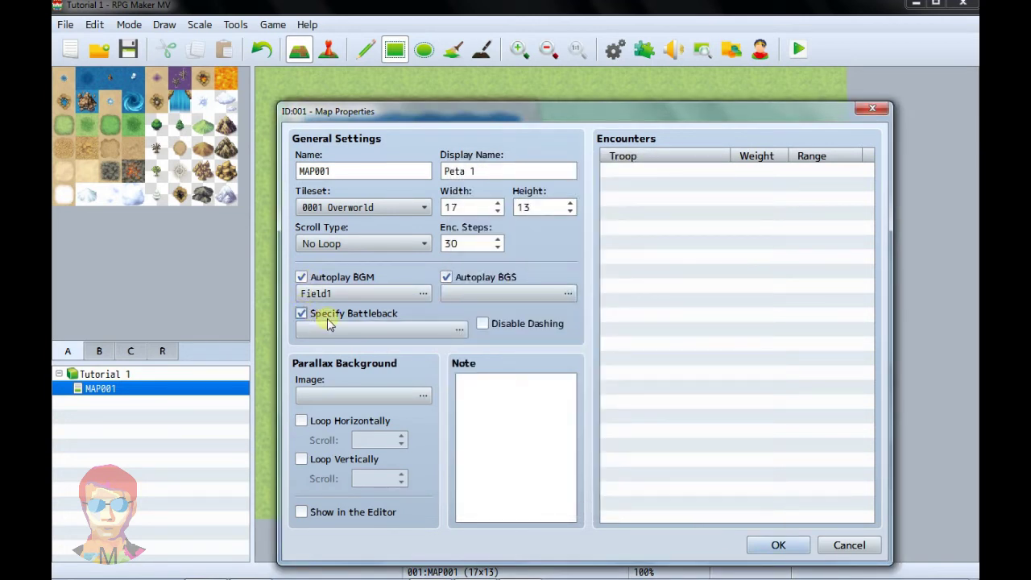
pyautogui.click(417, 332)
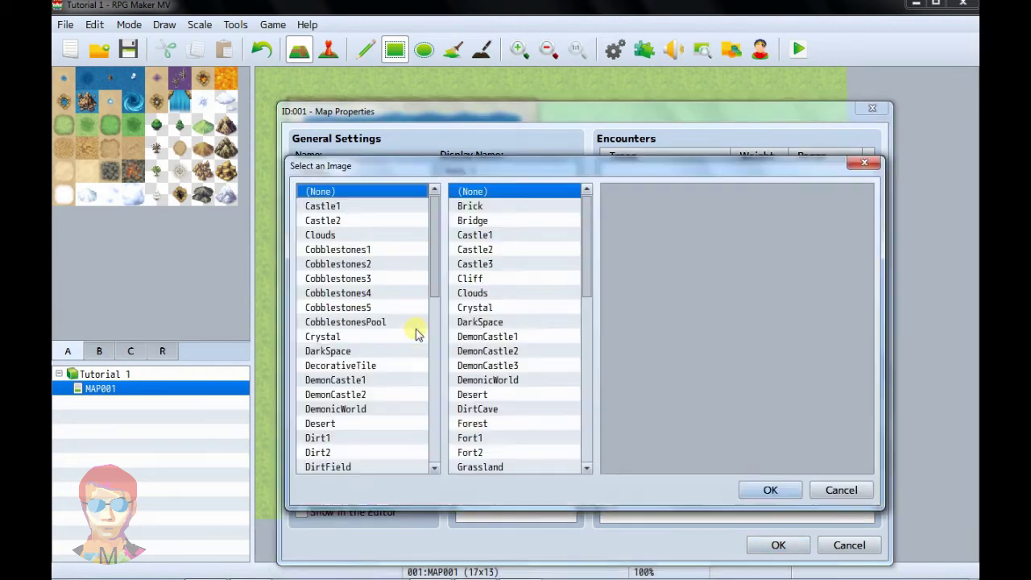
pyautogui.click(338, 207)
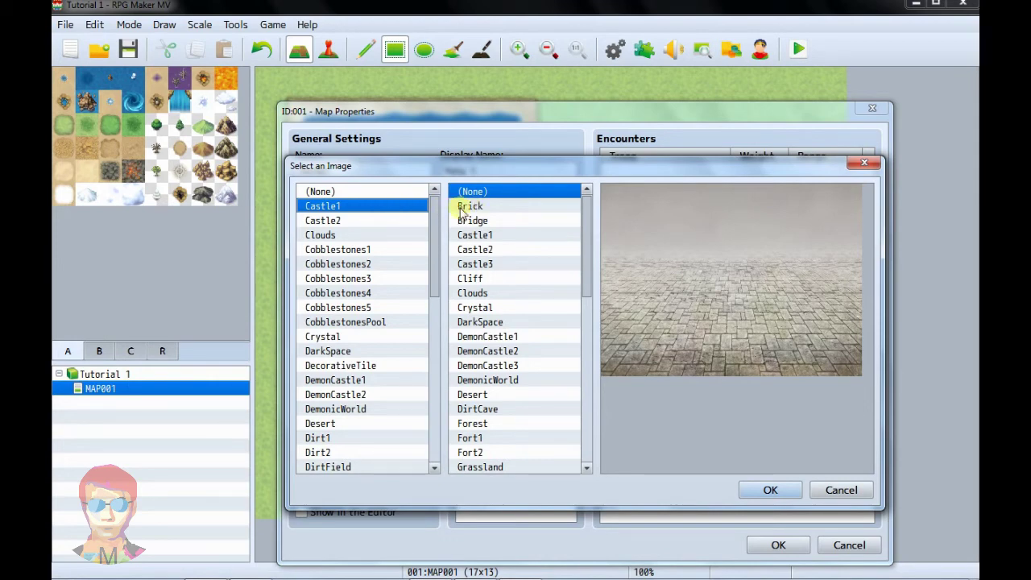
pyautogui.click(484, 208)
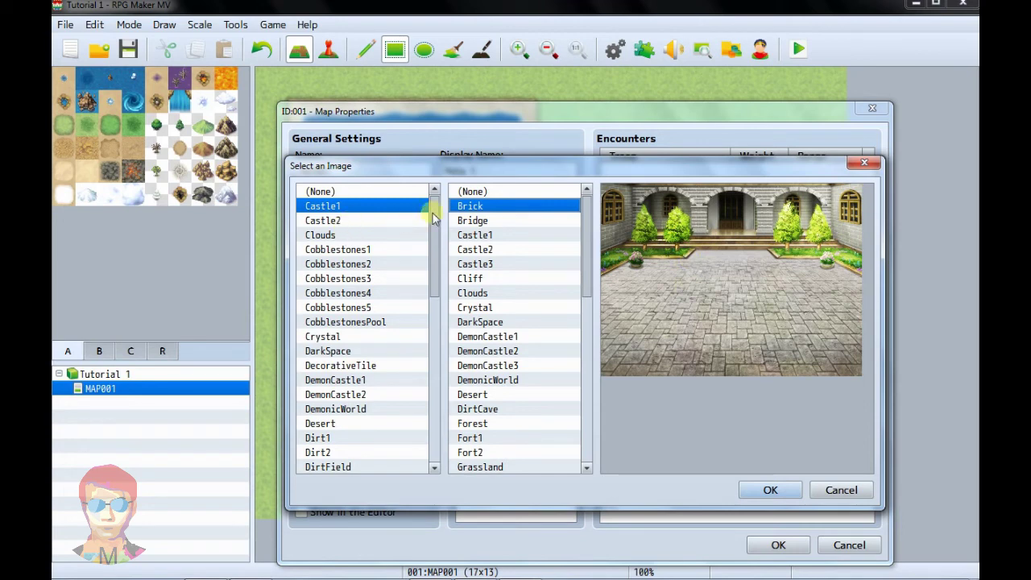
pyautogui.click(485, 221)
pyautogui.click(485, 234)
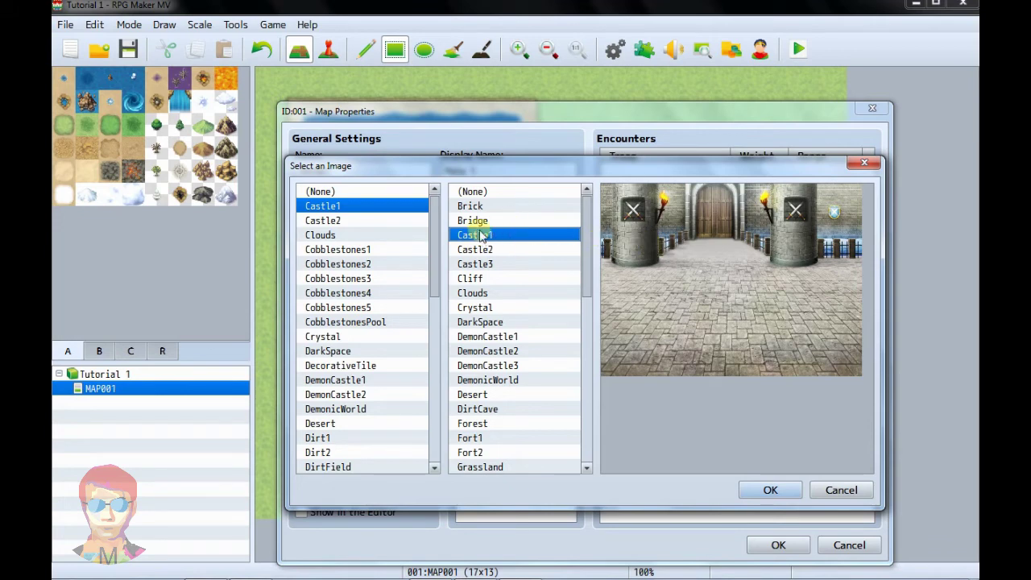
pyautogui.click(481, 249)
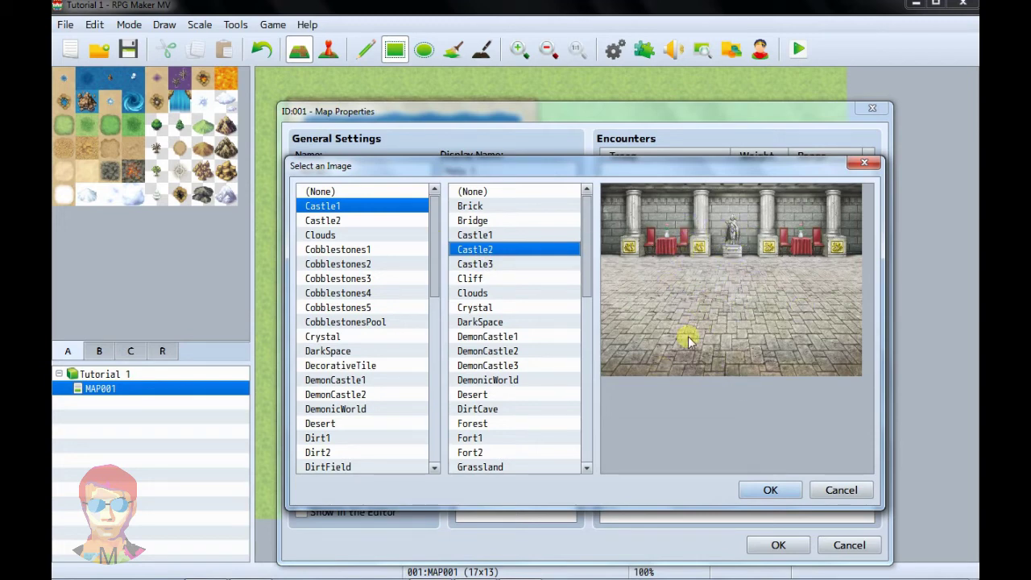
pyautogui.click(770, 489)
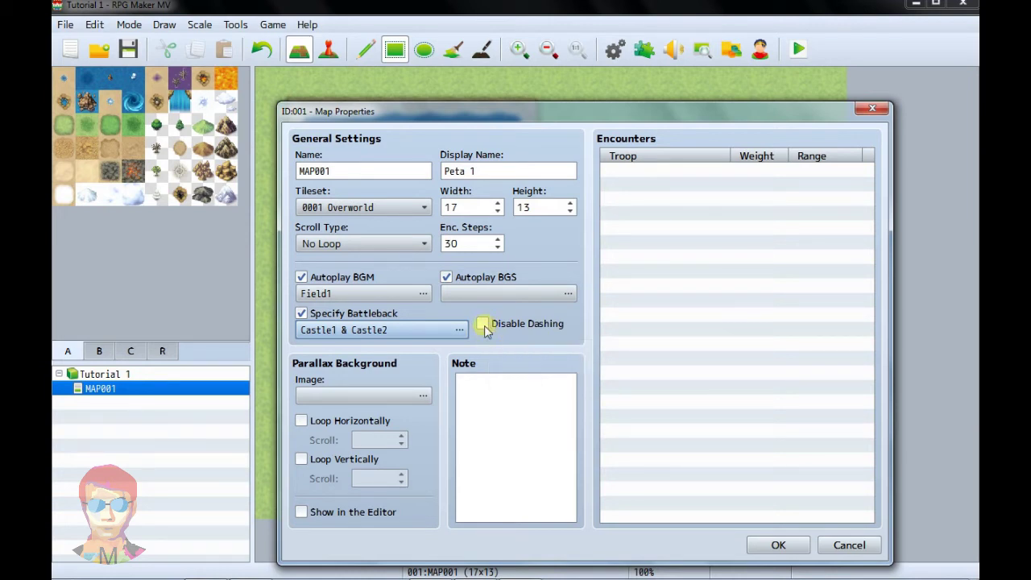
pyautogui.click(487, 329)
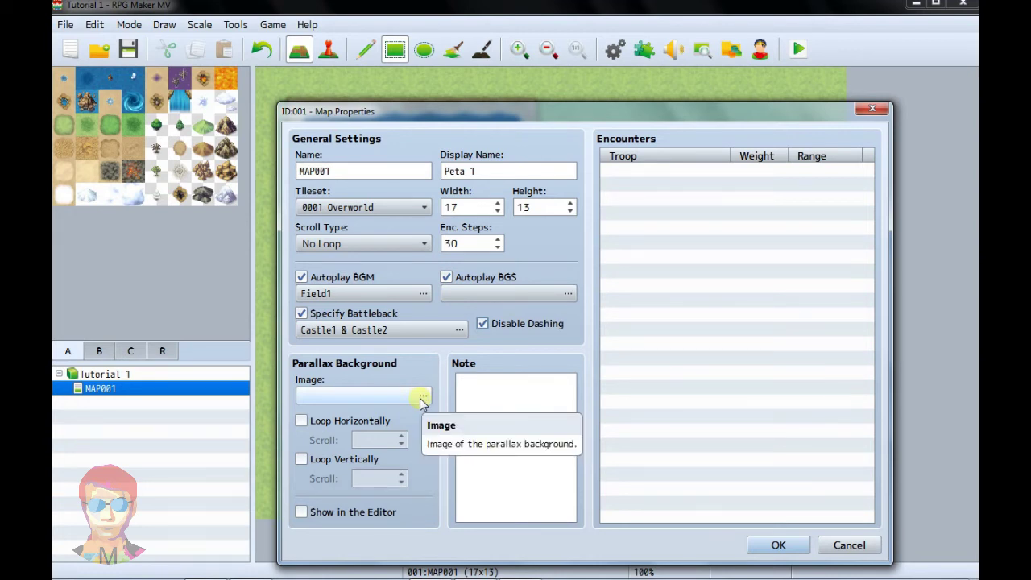
# - Preview the BlueSky parallax image without choosing it, and discard the pending MAP001 property changes
pyautogui.click(422, 397)
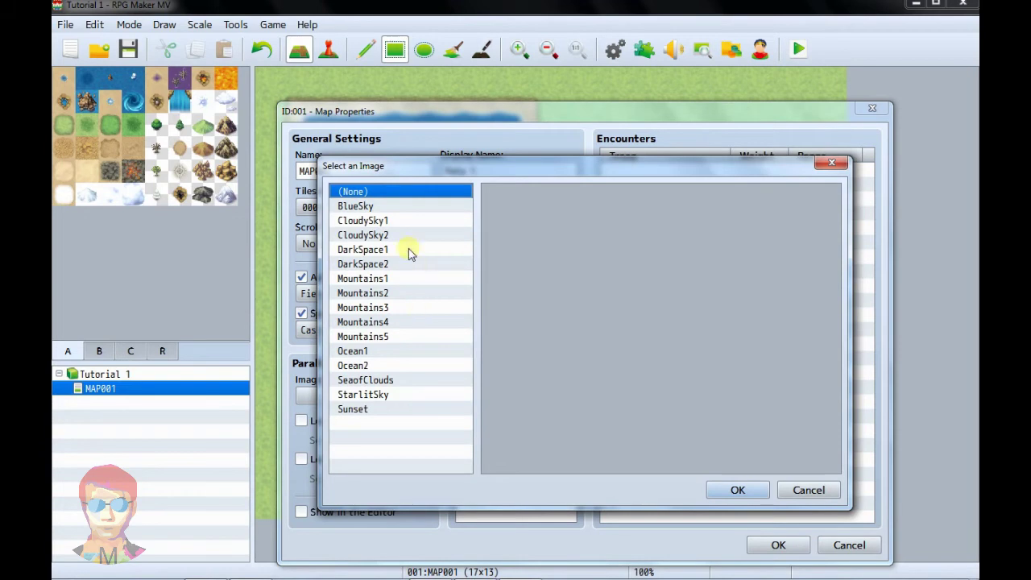
pyautogui.click(397, 207)
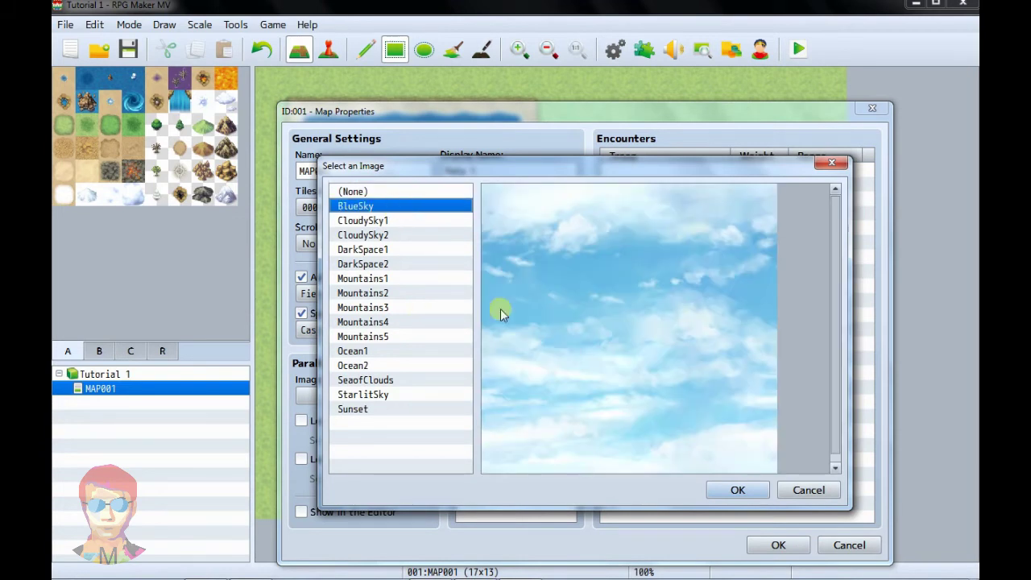
pyautogui.click(392, 191)
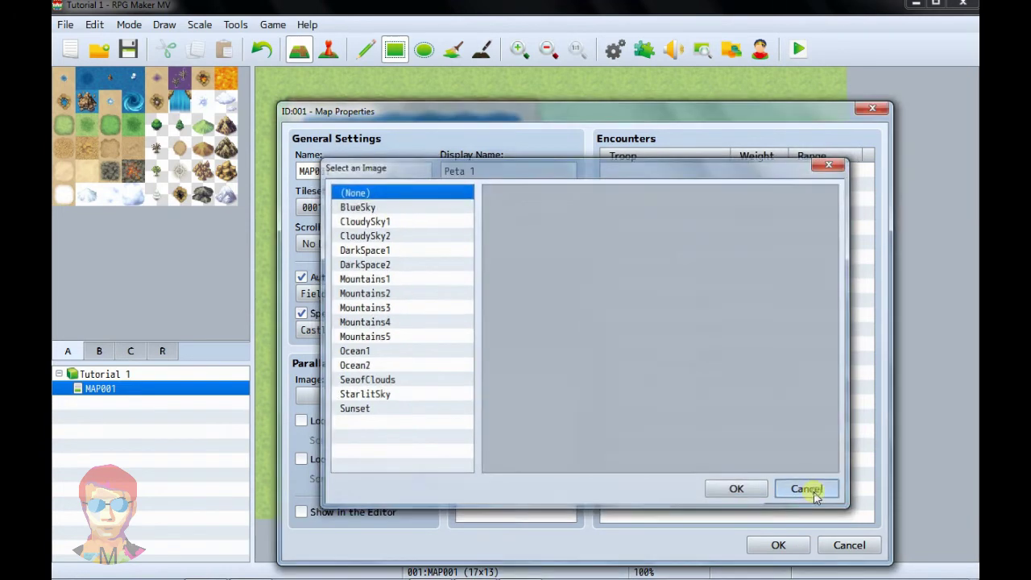
pyautogui.click(808, 489)
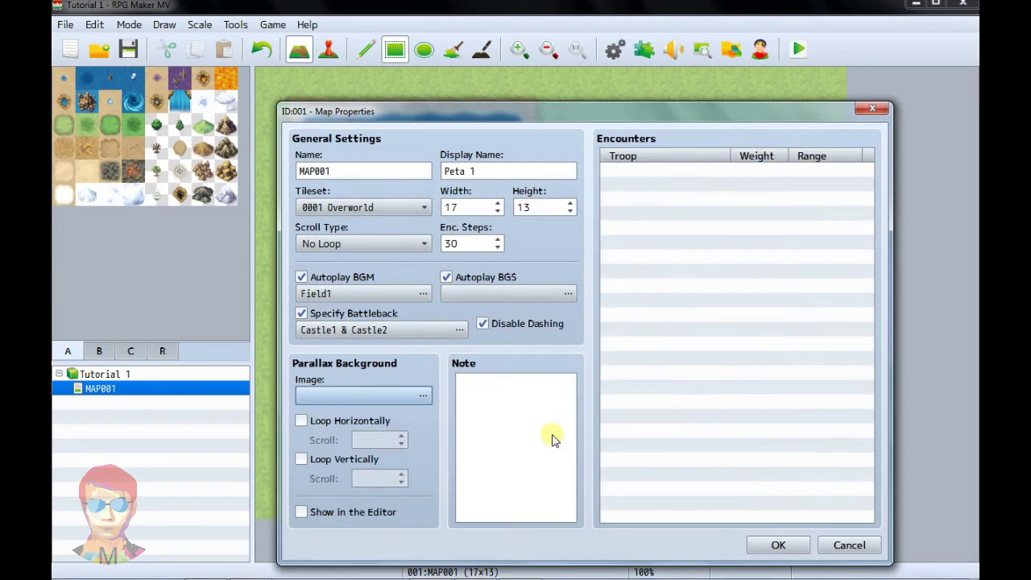
pyautogui.click(850, 546)
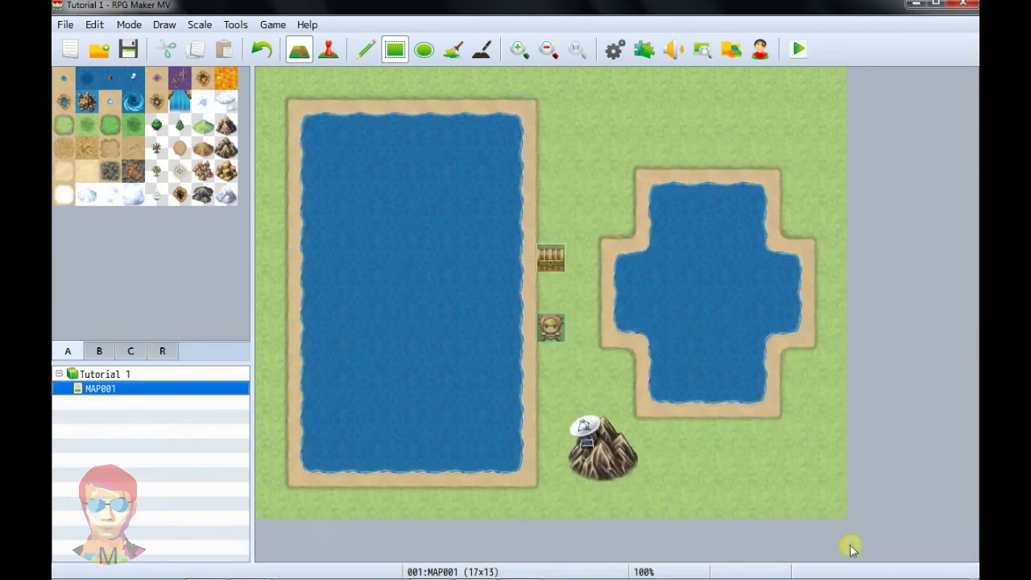
# - Flood-fill both lakes on the map with the transparent cloud-edged tile
pyautogui.click(201, 104)
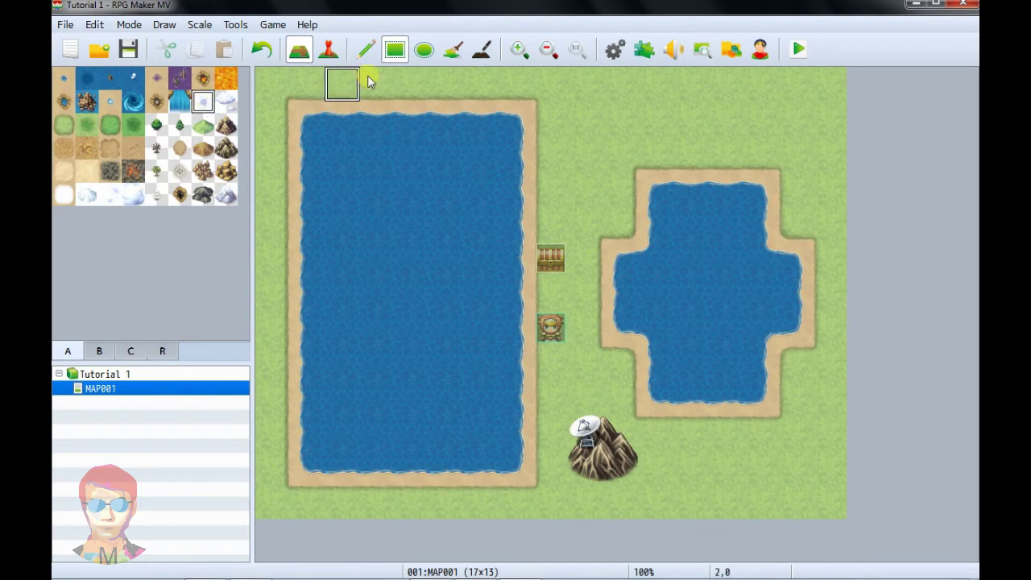
pyautogui.click(452, 49)
pyautogui.click(399, 208)
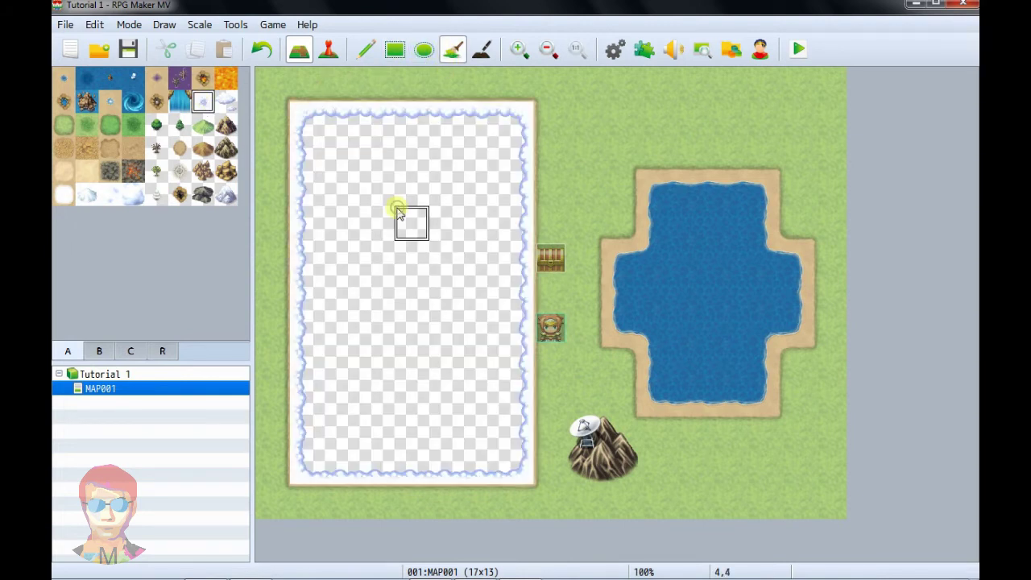
pyautogui.click(723, 286)
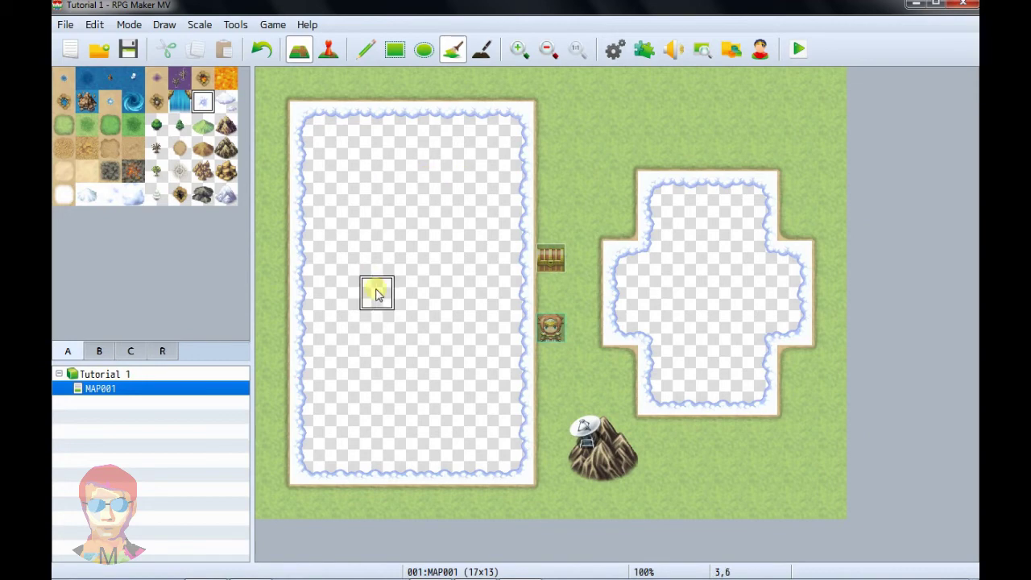
# - Set BlueSky as the parallax background image in MAP001's properties
pyautogui.rightClick(163, 388)
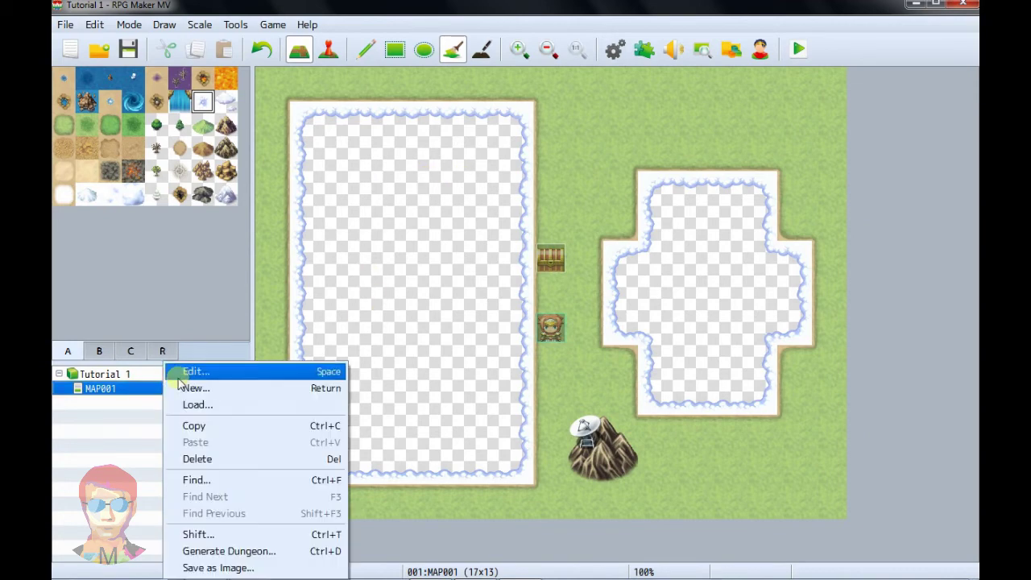
pyautogui.click(179, 376)
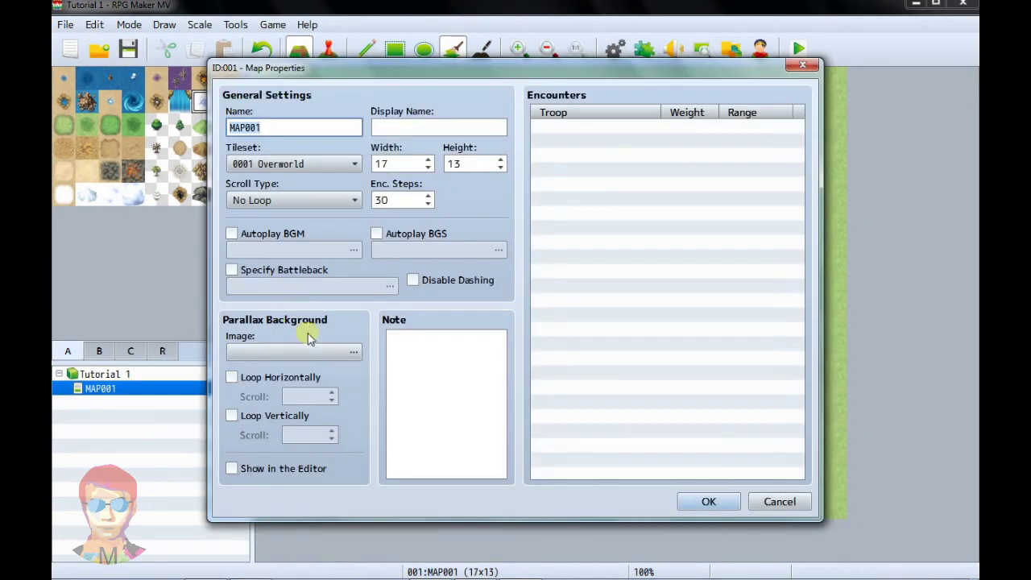
pyautogui.doubleClick(315, 353)
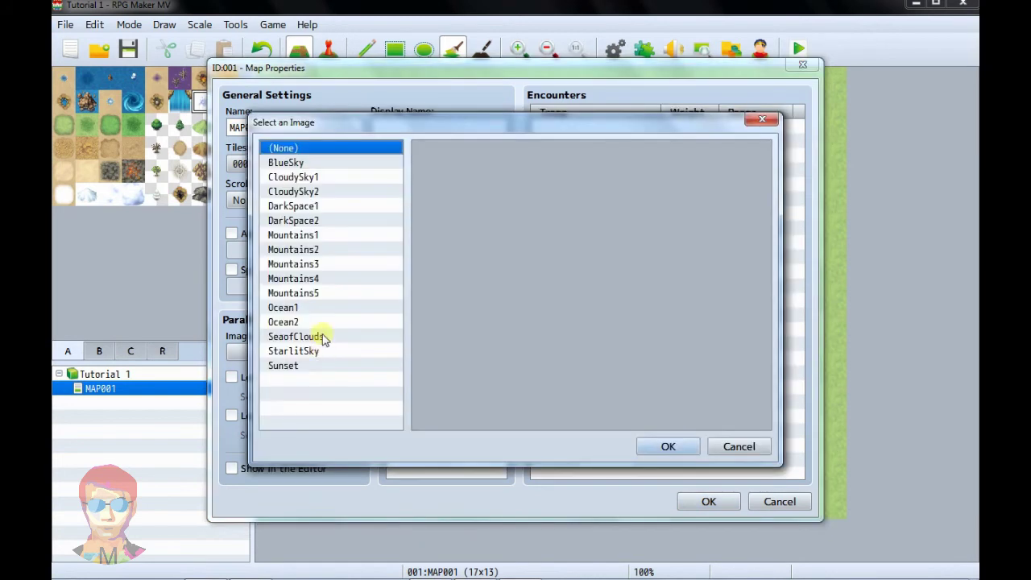
pyautogui.click(306, 163)
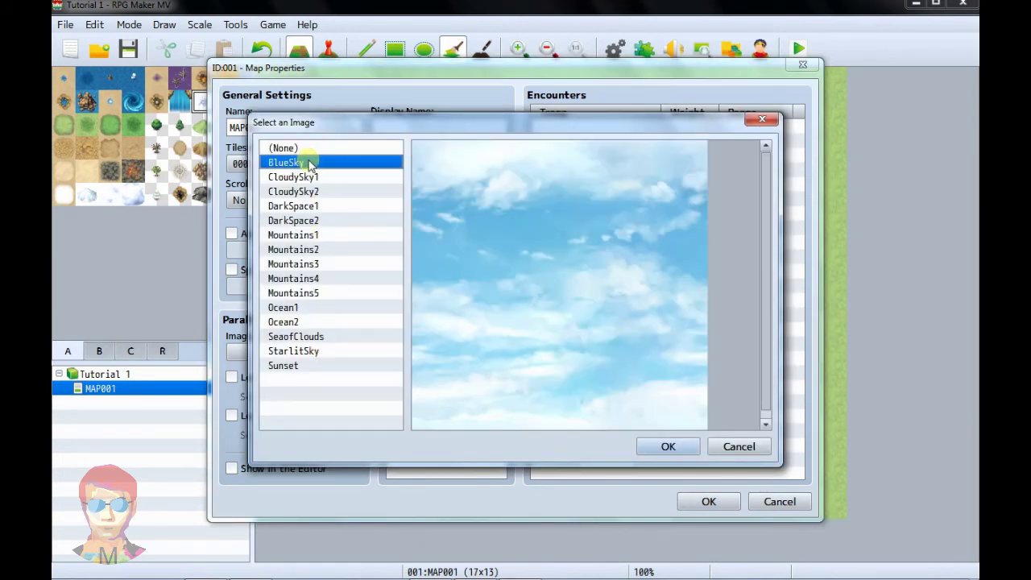
pyautogui.click(664, 444)
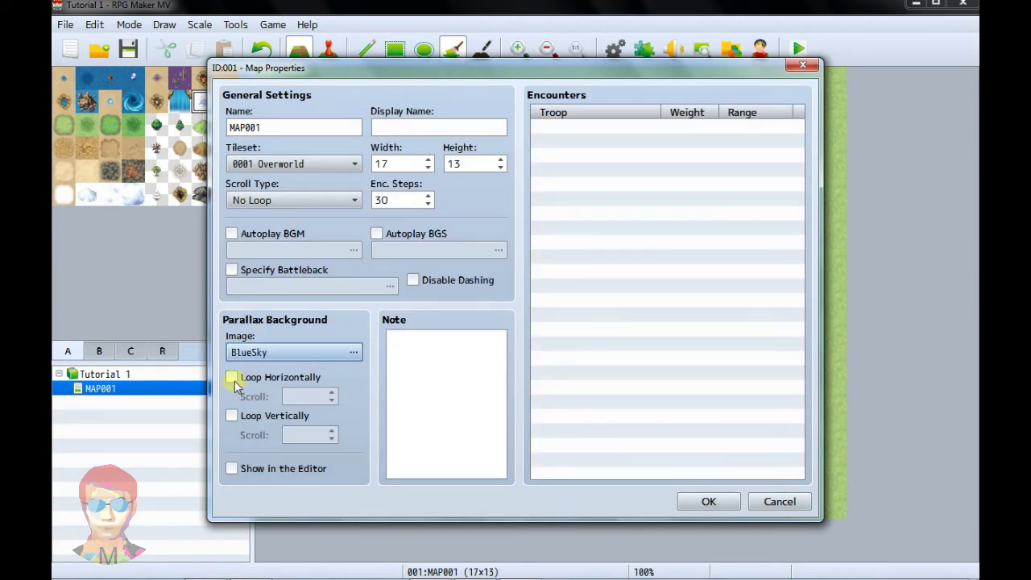
pyautogui.click(706, 500)
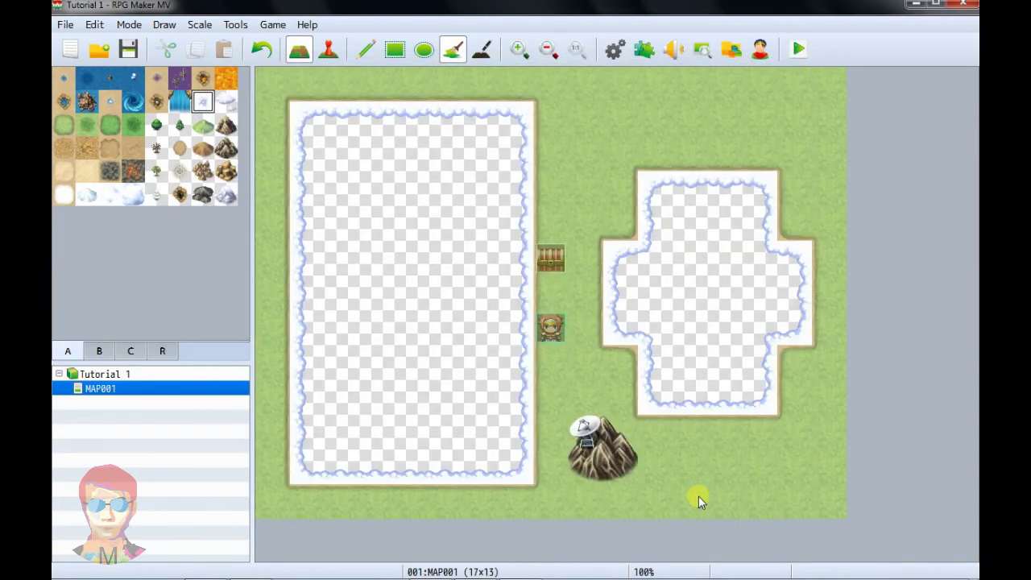
# - Turn on showing the parallax background in the editor in MAP001's properties and apply the change
pyautogui.rightClick(153, 390)
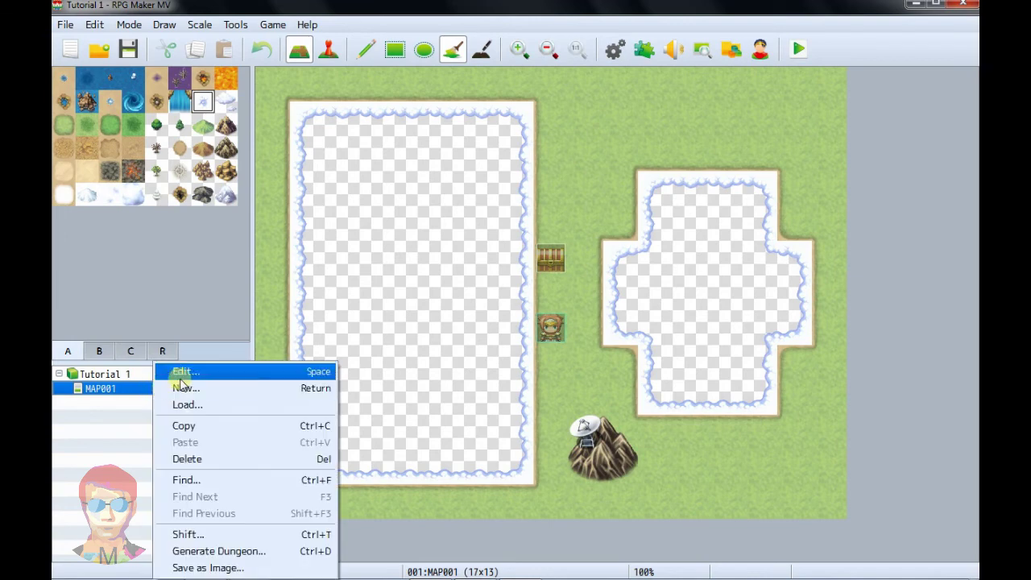
pyautogui.click(187, 373)
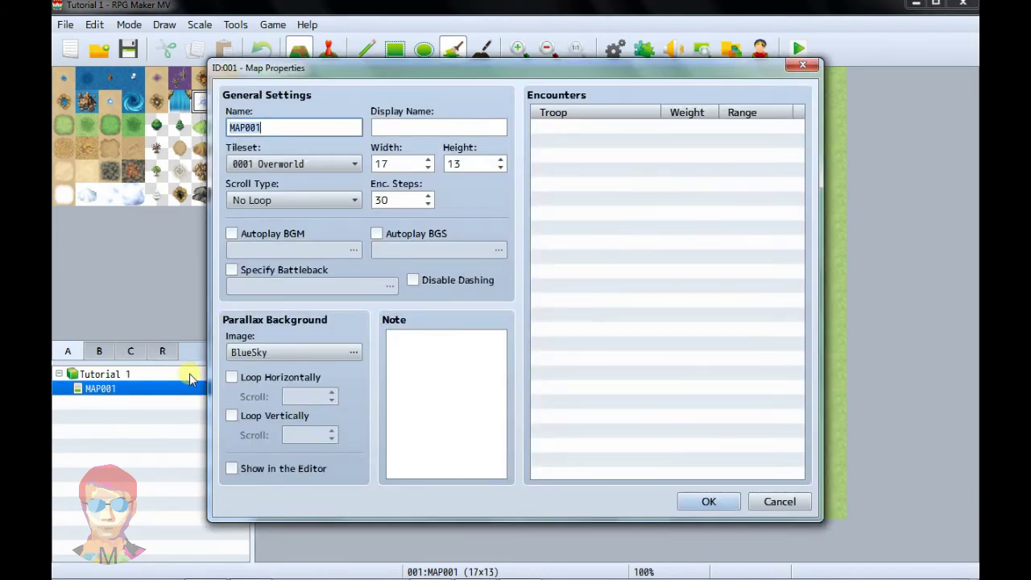
pyautogui.click(233, 470)
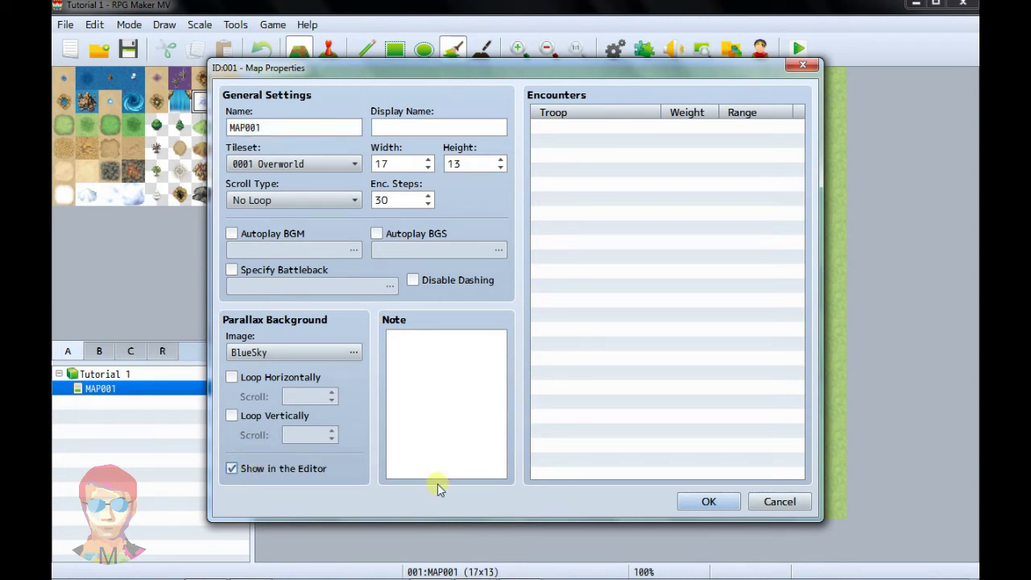
pyautogui.click(709, 502)
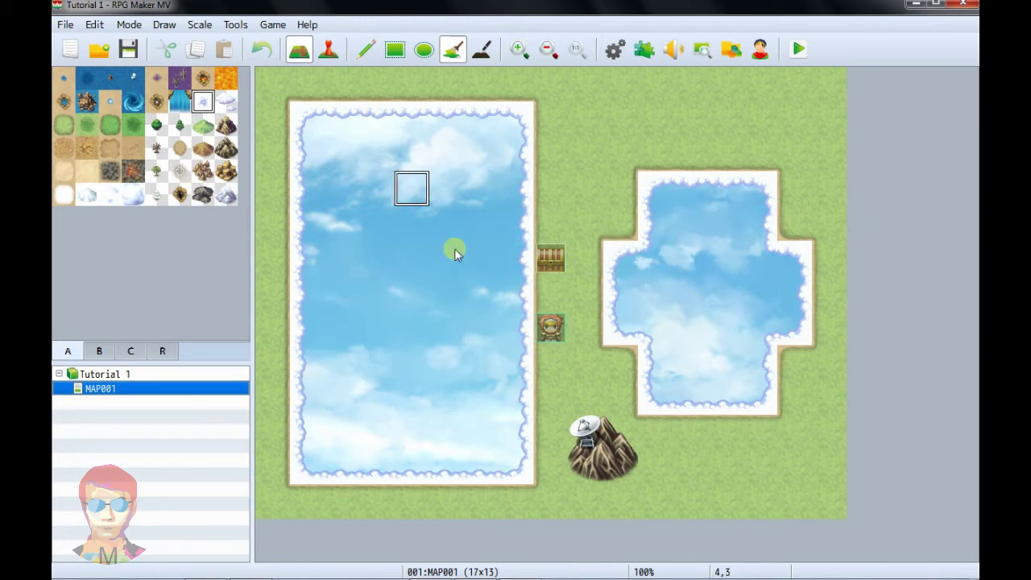
# - Make MAP001's parallax background loop horizontally and vertically, with a scroll speed of 1 in both directions
pyautogui.rightClick(202, 390)
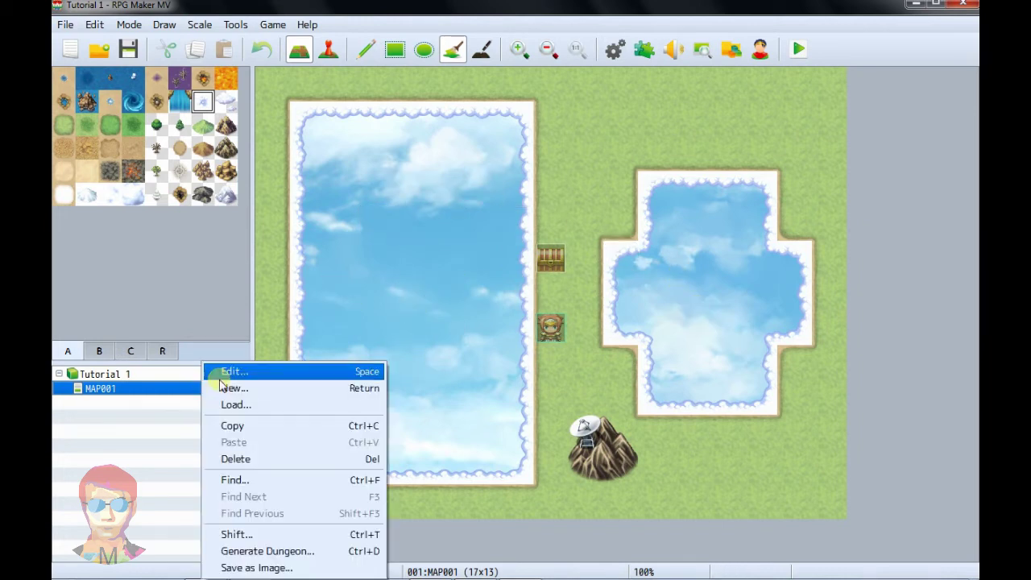
pyautogui.click(233, 372)
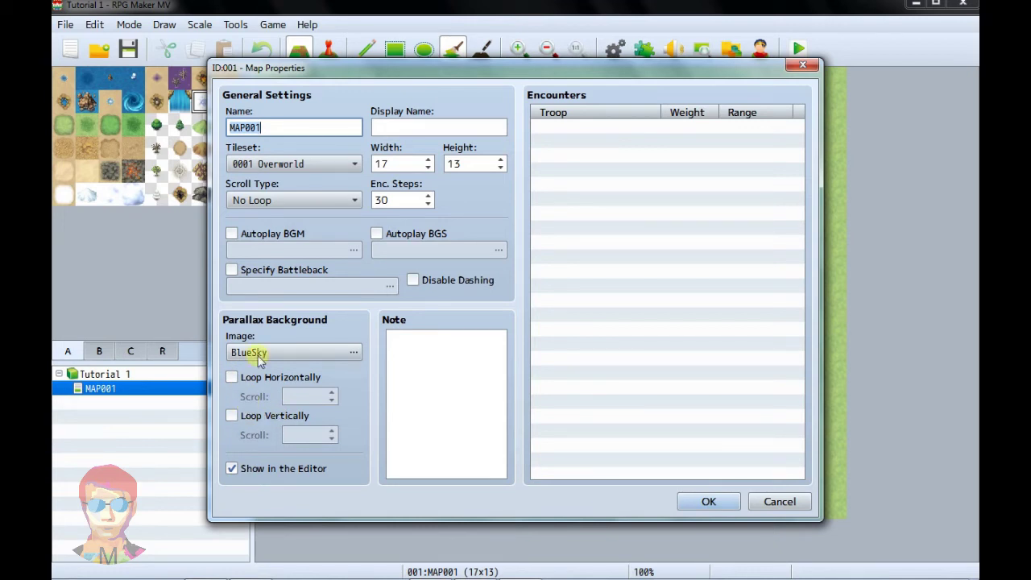
pyautogui.click(288, 203)
pyautogui.click(289, 203)
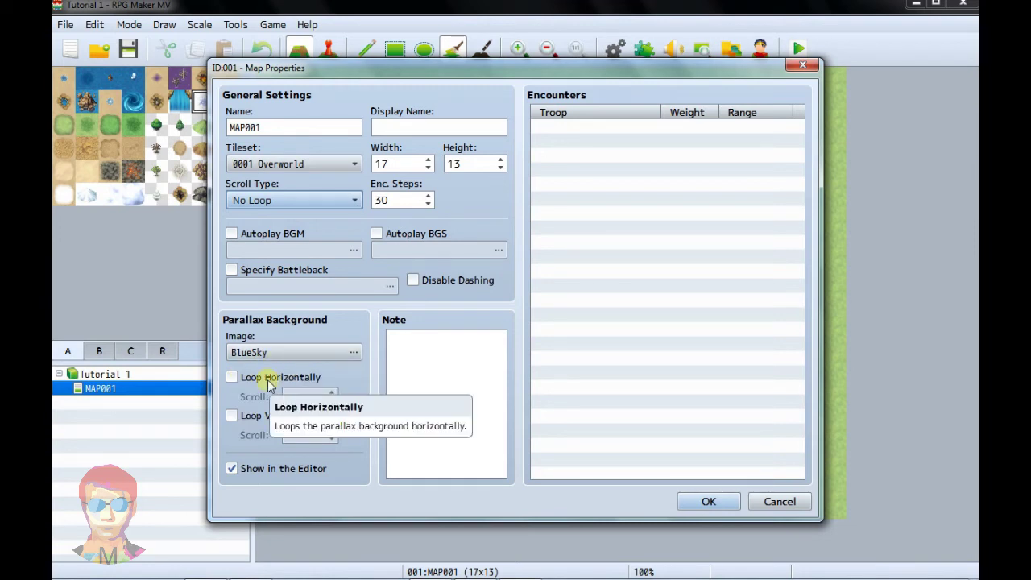
pyautogui.click(232, 377)
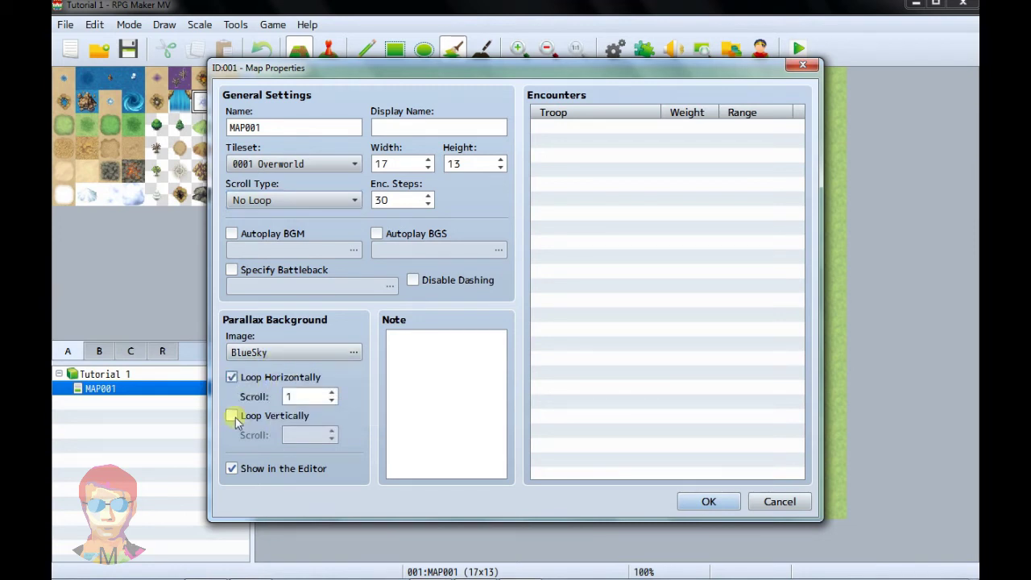
pyautogui.click(233, 416)
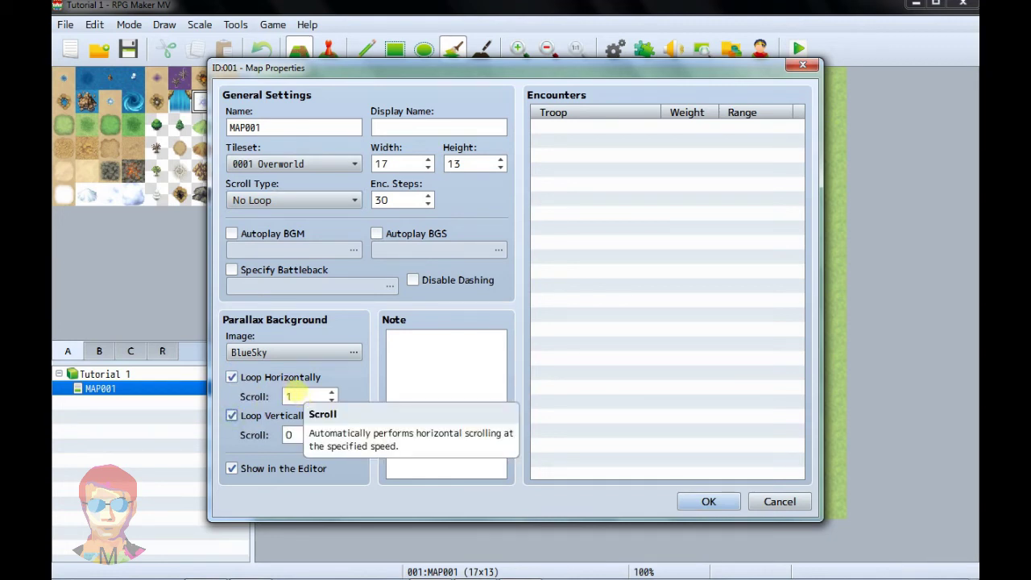
pyautogui.click(290, 435)
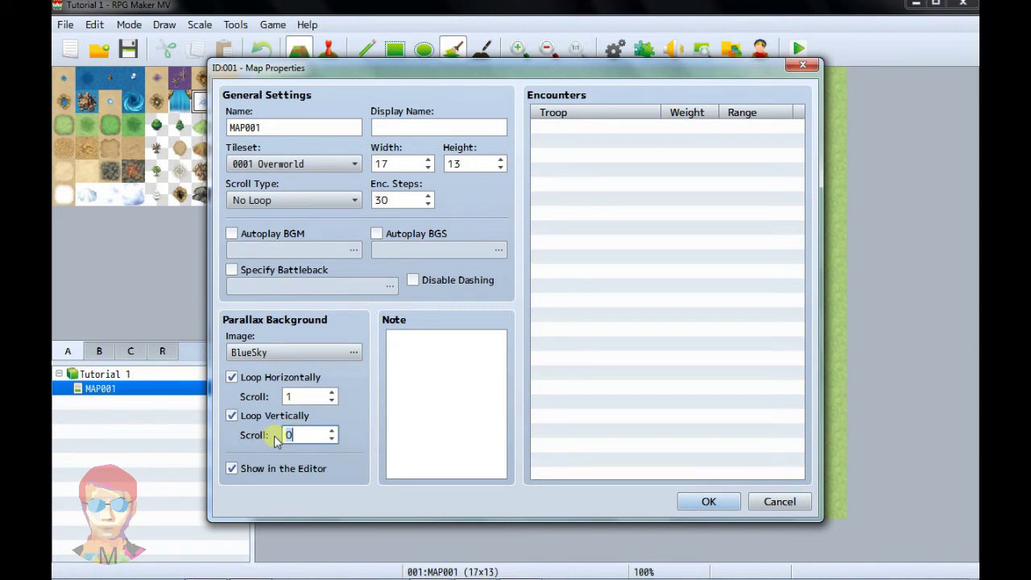
pyautogui.write('1')
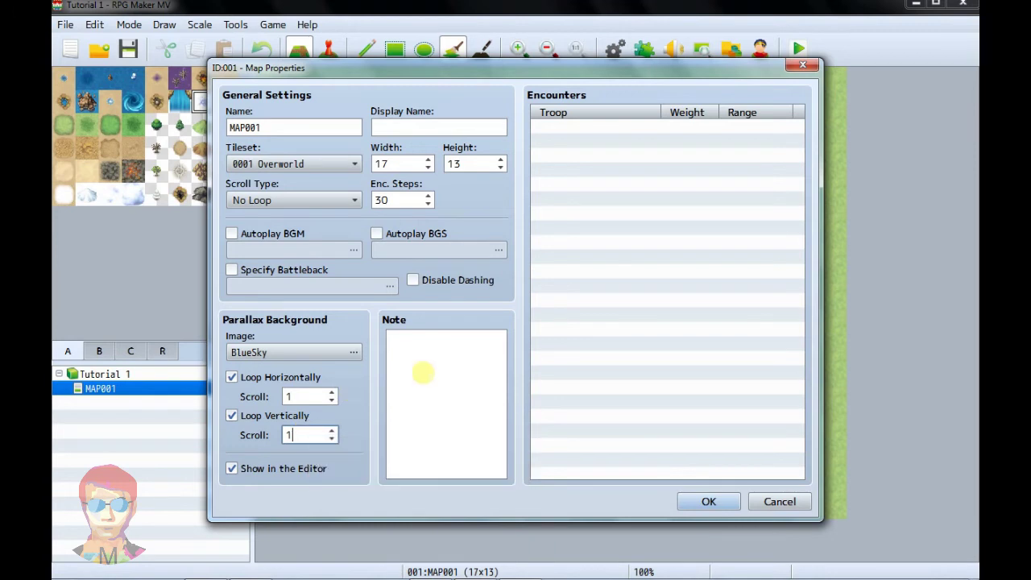
# - Point out the Note field and the Encounters list, and discard the pending MAP001 property changes
pyautogui.click(426, 371)
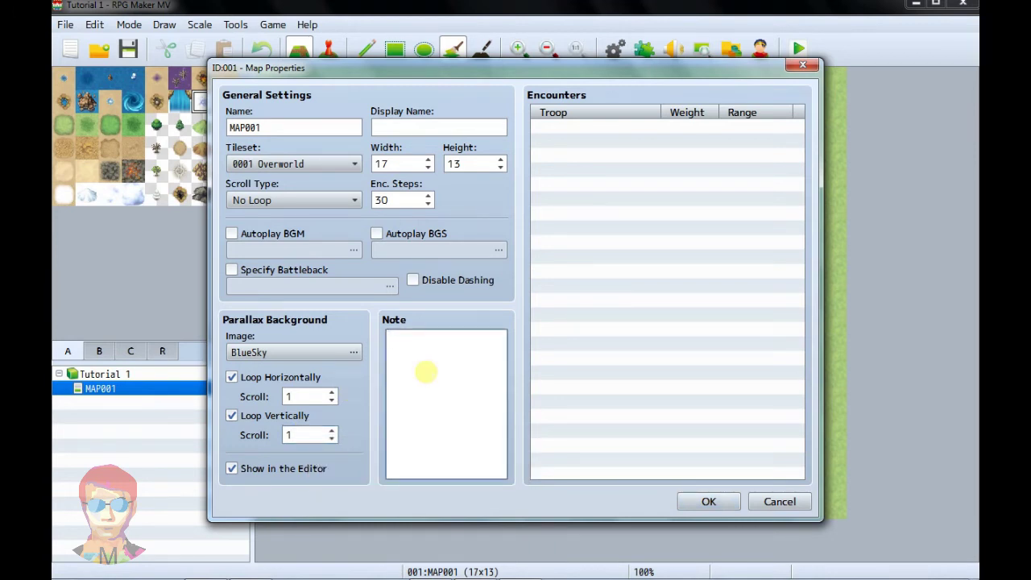
pyautogui.moveTo(473, 75); pyautogui.dragTo(534, 100)
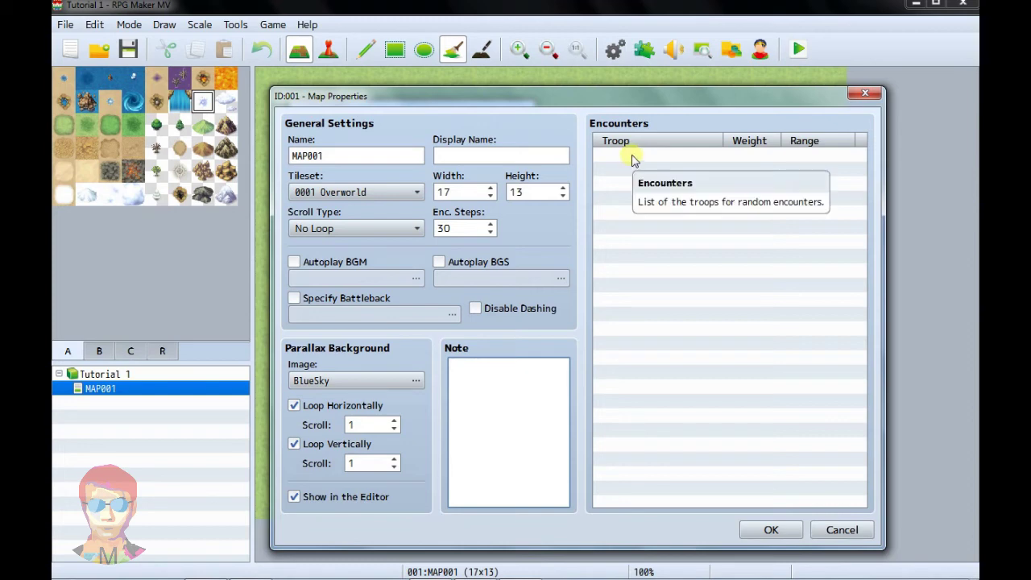
pyautogui.moveTo(669, 91); pyautogui.dragTo(595, 117)
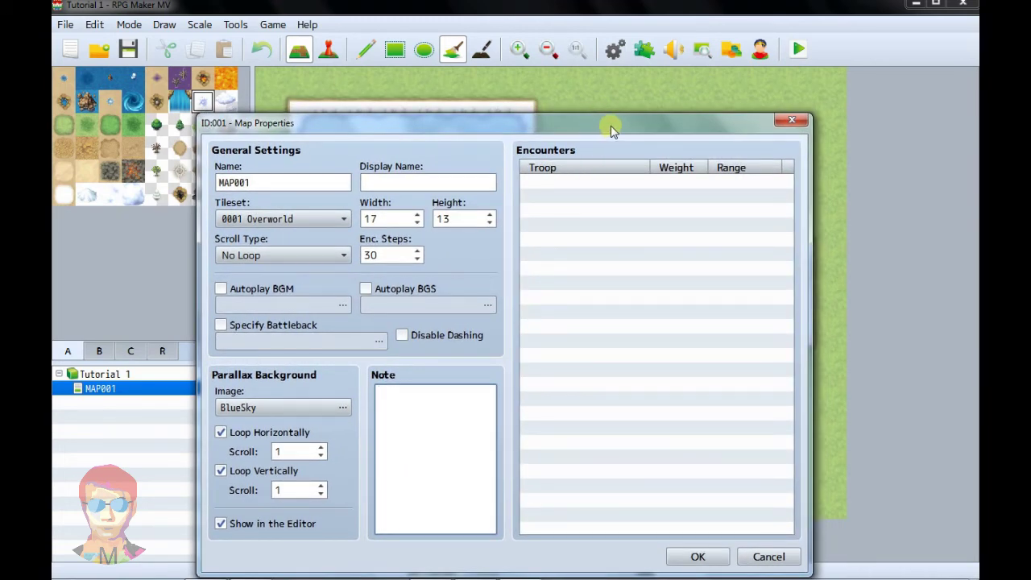
pyautogui.moveTo(610, 131); pyautogui.dragTo(680, 107)
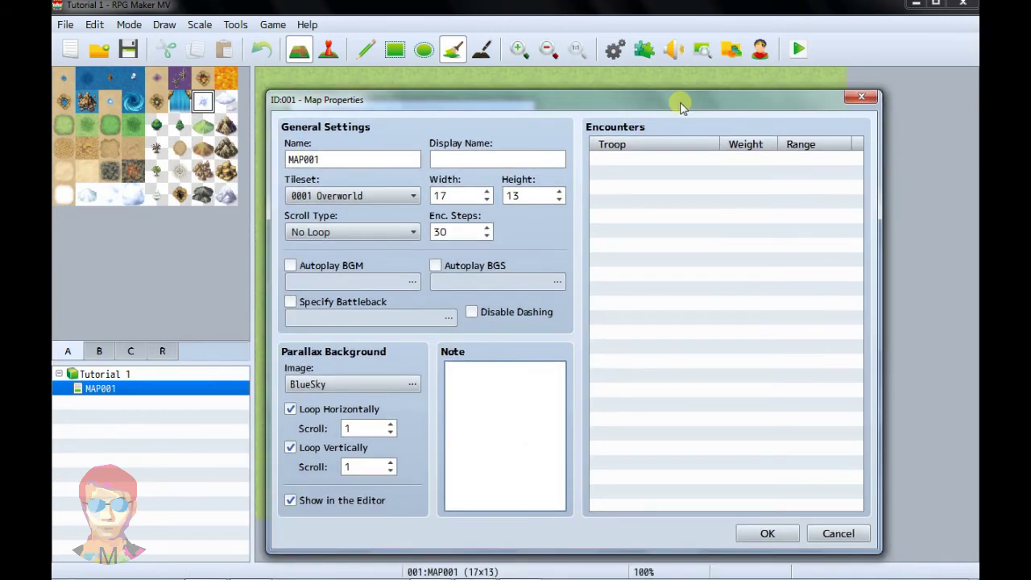
pyautogui.click(838, 534)
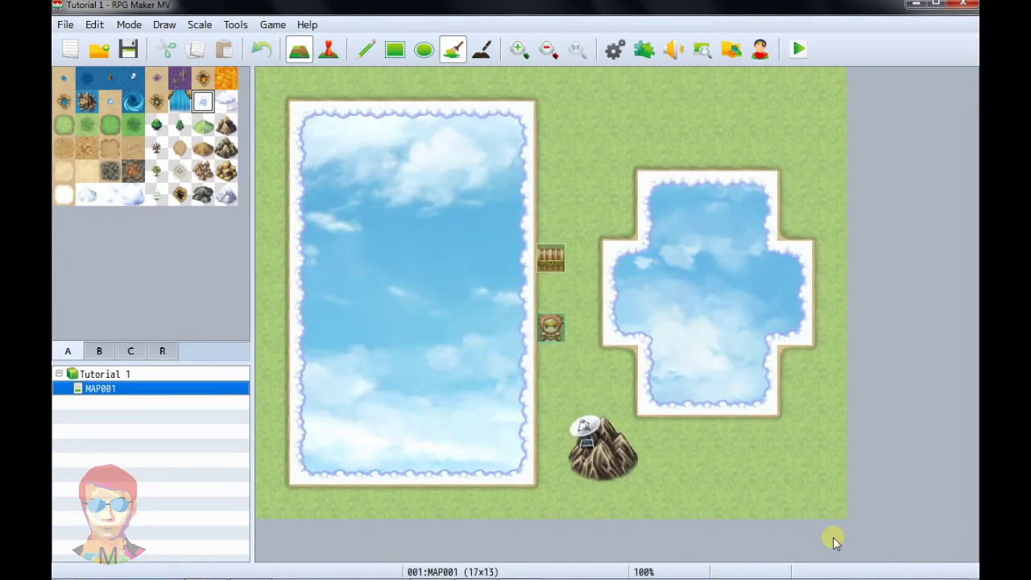
# - Show the region IDs on the map and open MAP001's properties, keeping the dialog clear of the numbered regions
pyautogui.click(162, 352)
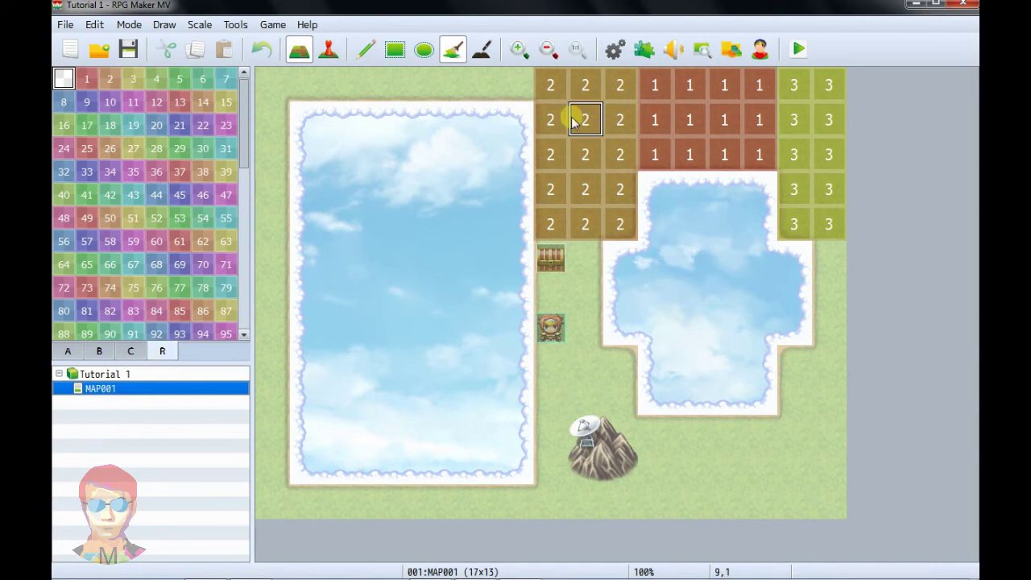
pyautogui.moveTo(393, 576)
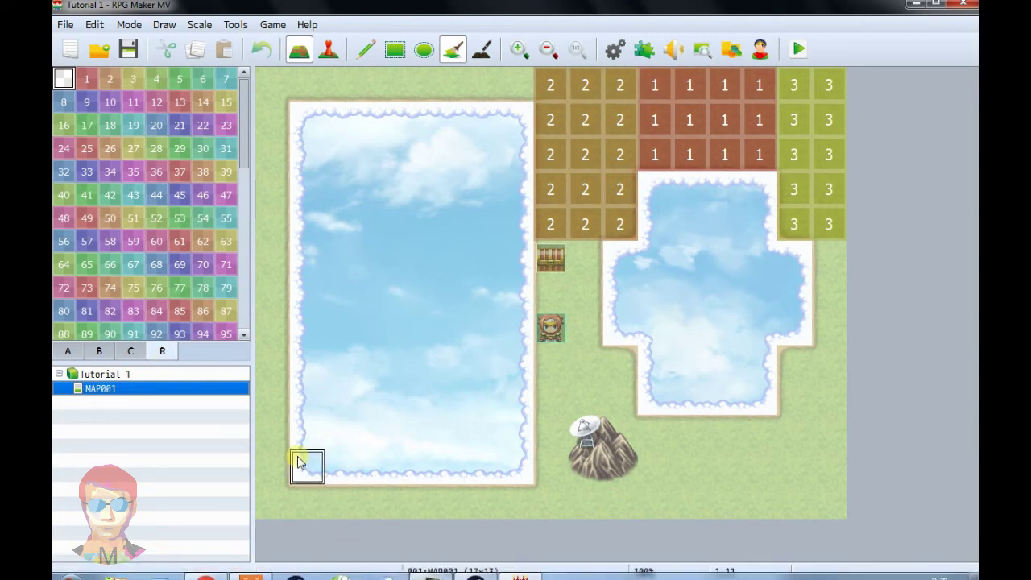
pyautogui.rightClick(134, 392)
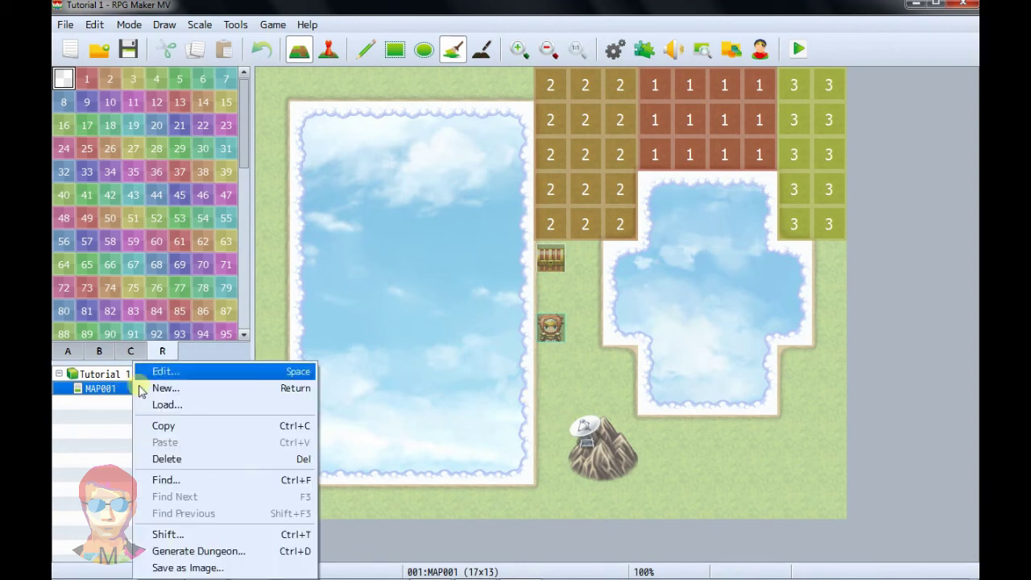
pyautogui.click(167, 372)
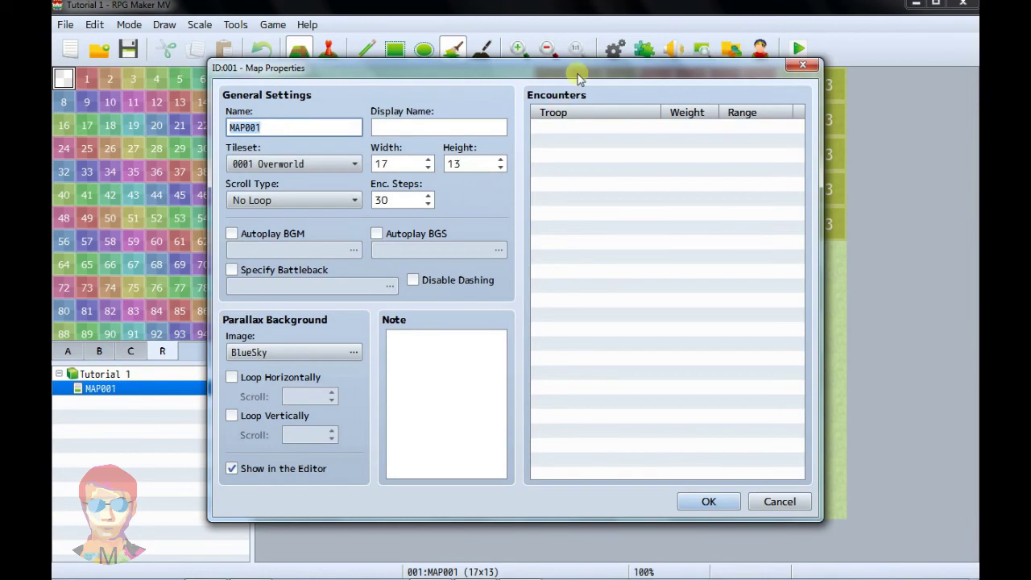
pyautogui.moveTo(577, 77); pyautogui.dragTo(592, 202)
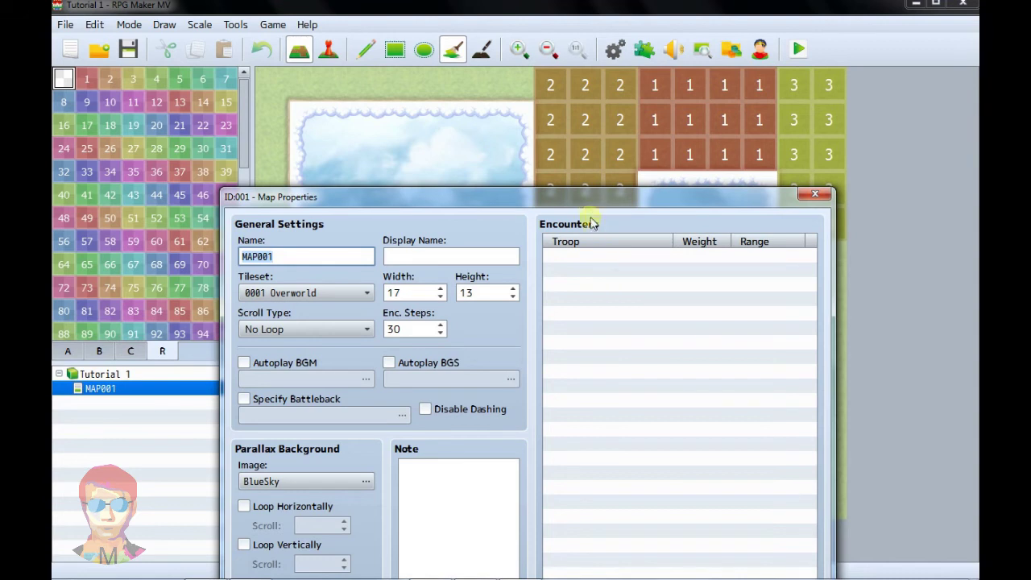
pyautogui.moveTo(590, 204); pyautogui.dragTo(606, 213)
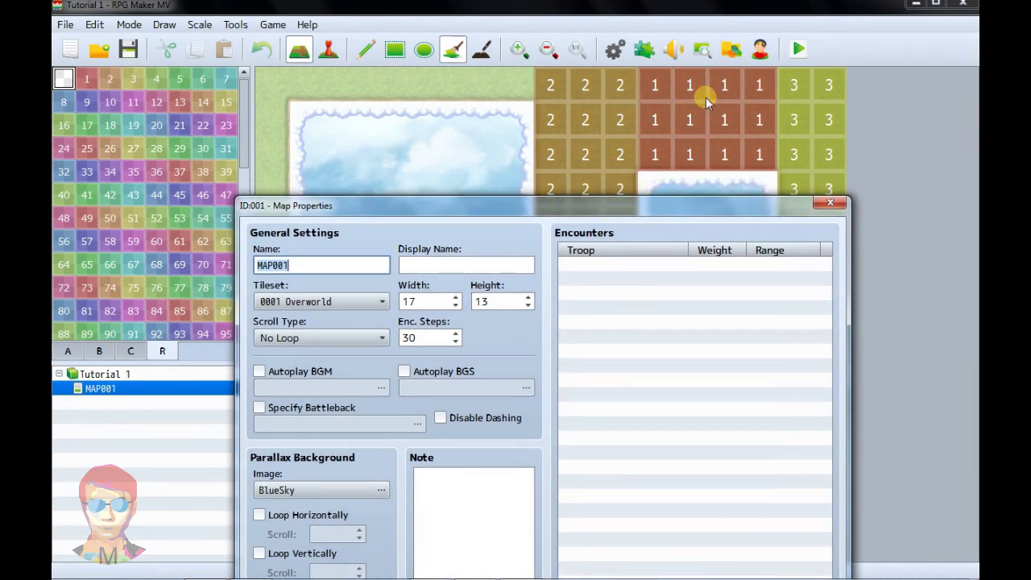
# - Start a new random encounter on MAP001 for the Bat*2 troop with a weight of 5
pyautogui.click(644, 266)
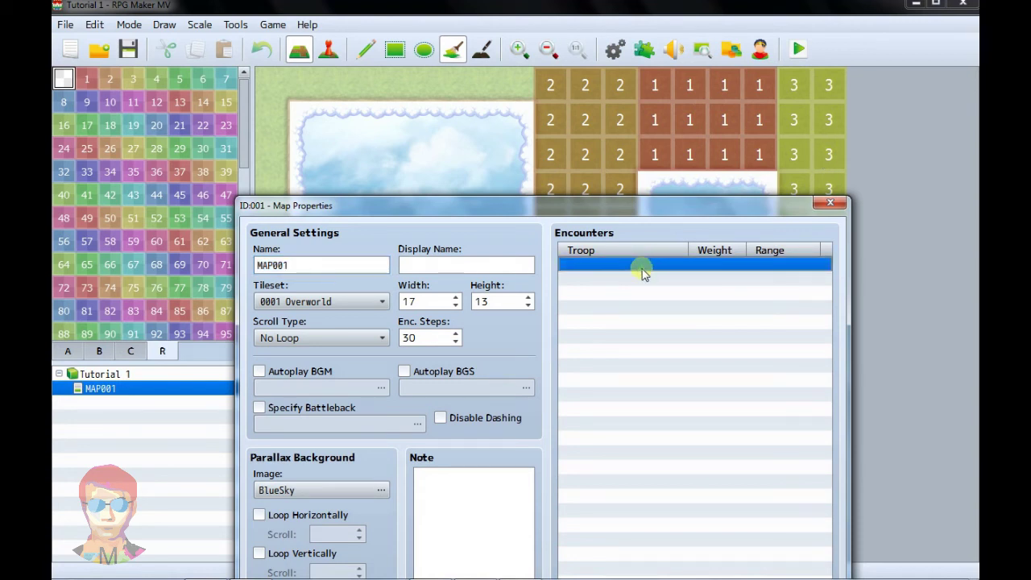
pyautogui.doubleClick(642, 272)
pyautogui.moveTo(661, 320); pyautogui.dragTo(467, 259)
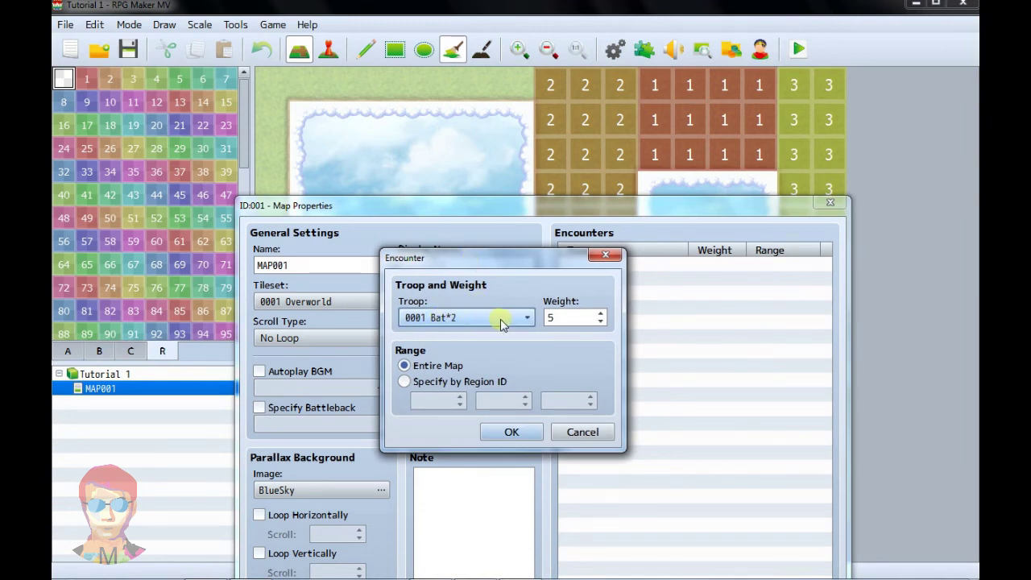
pyautogui.click(558, 319)
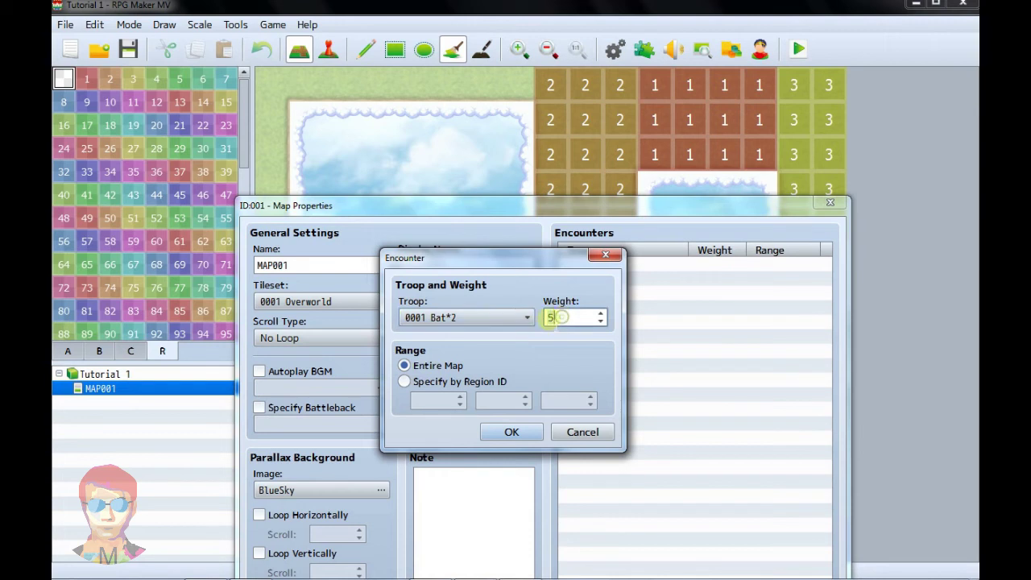
pyautogui.click(421, 368)
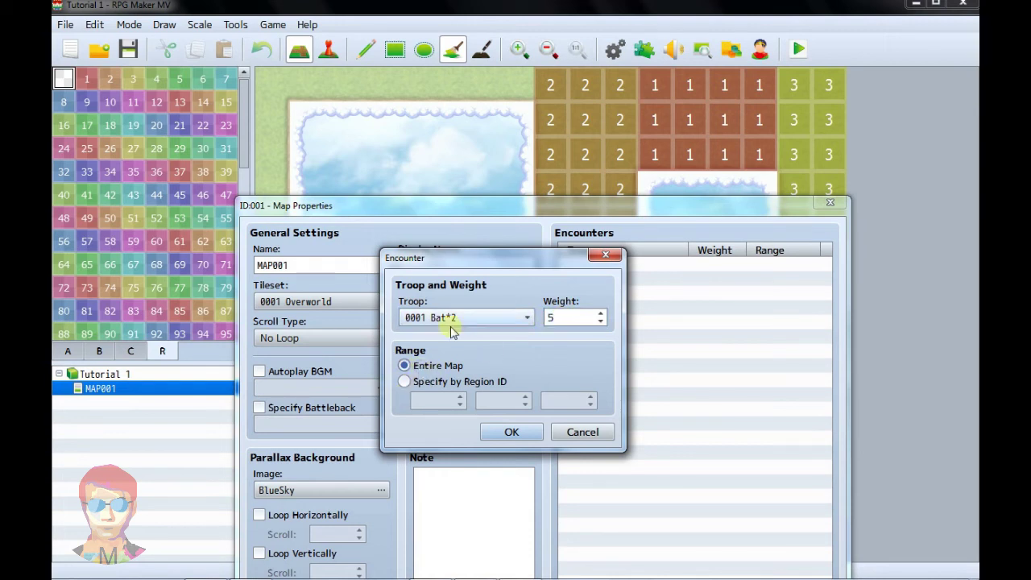
pyautogui.moveTo(471, 269); pyautogui.dragTo(498, 274)
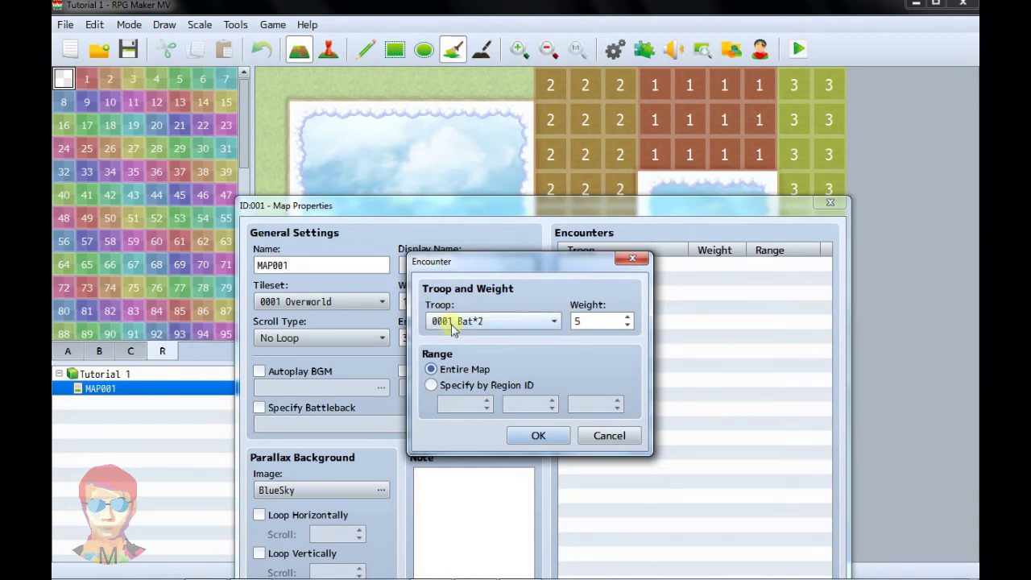
# - Limit the Bat*2 encounter to region IDs 1, 2 and 3, and add it to the encounter list
pyautogui.click(433, 386)
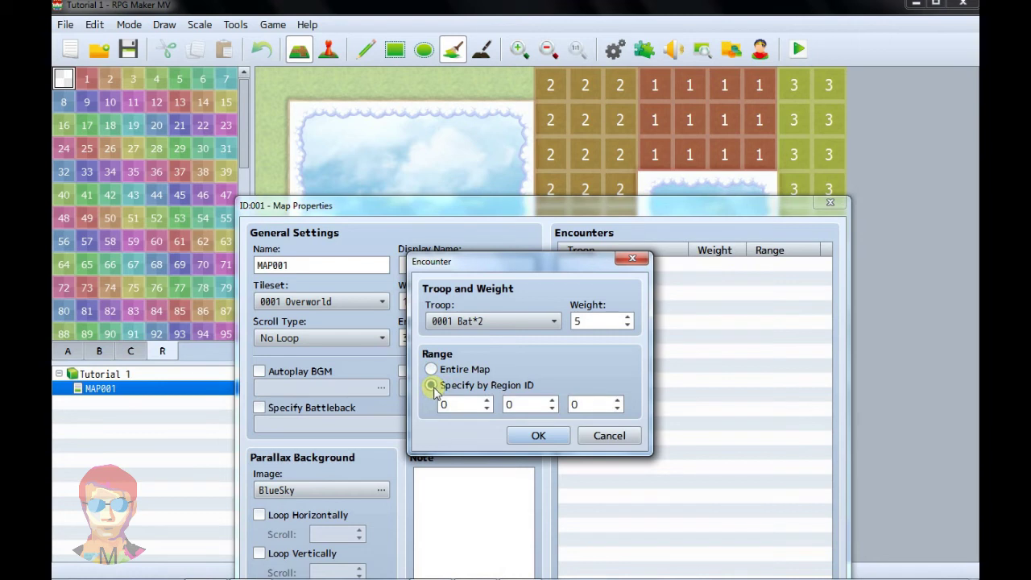
pyautogui.doubleClick(460, 405)
pyautogui.write('1')
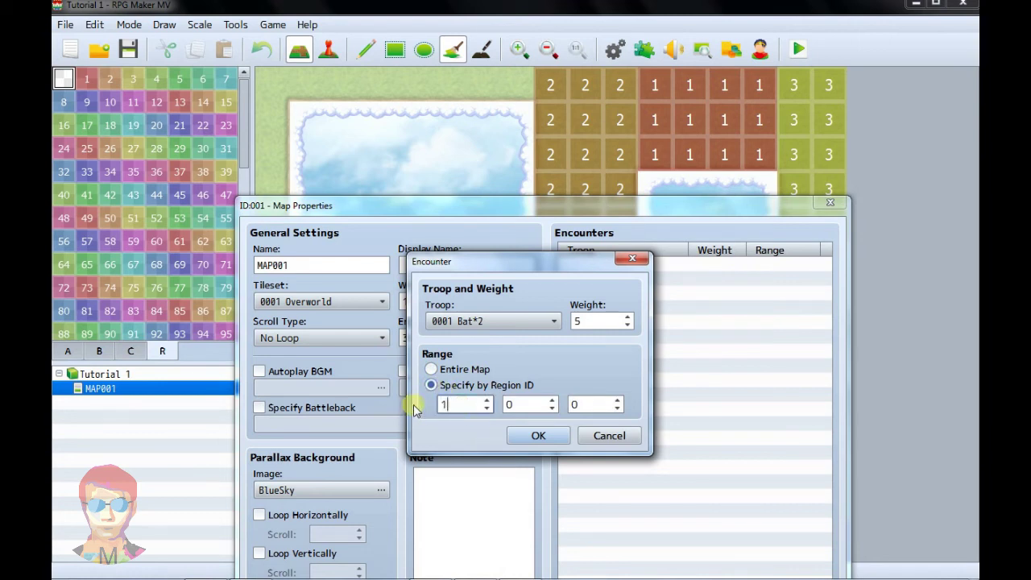
pyautogui.doubleClick(516, 404)
pyautogui.write('3')
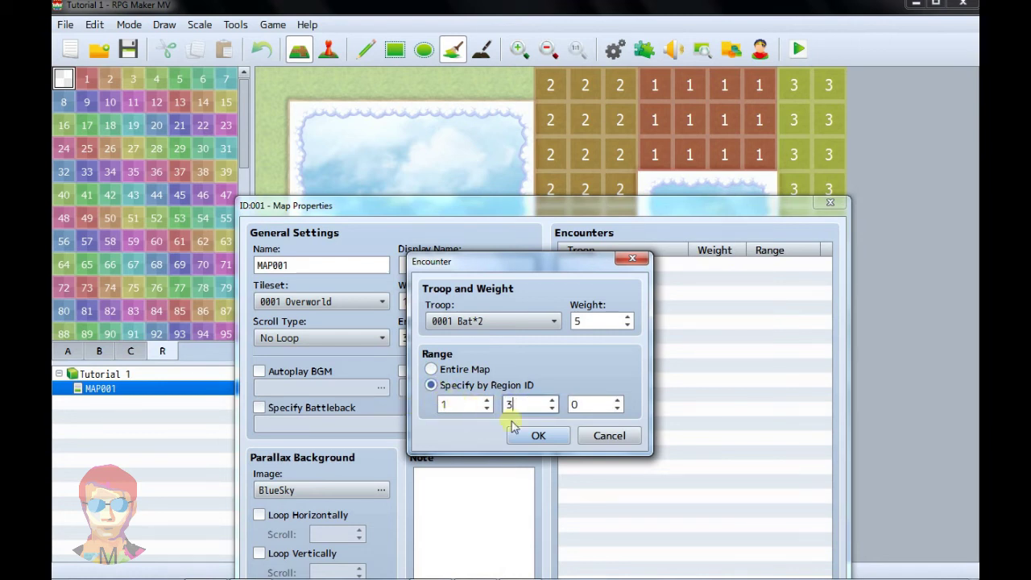
pyautogui.moveTo(521, 406); pyautogui.dragTo(511, 407)
pyautogui.write('2')
pyautogui.moveTo(599, 400); pyautogui.dragTo(548, 401)
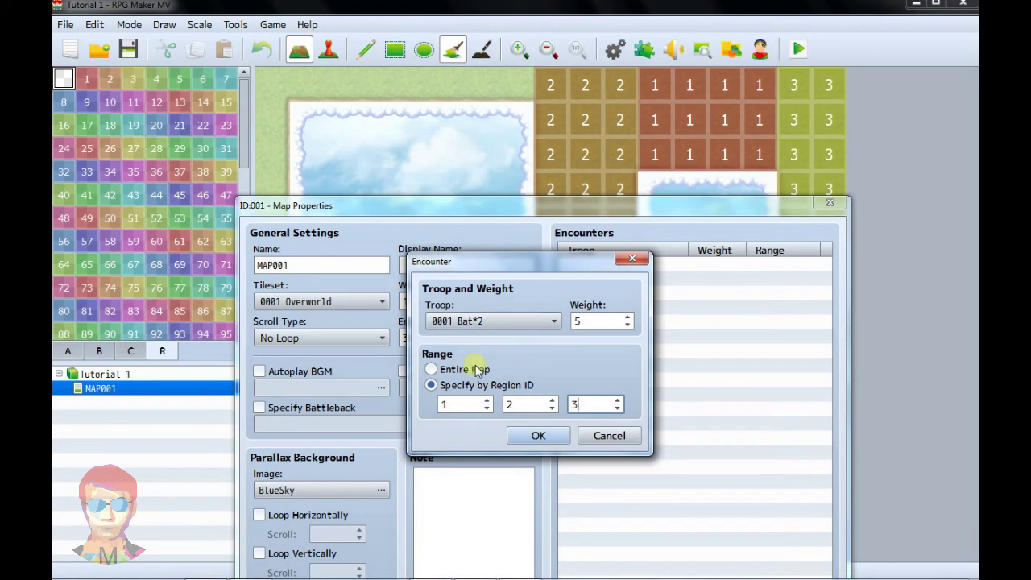
pyautogui.click(538, 436)
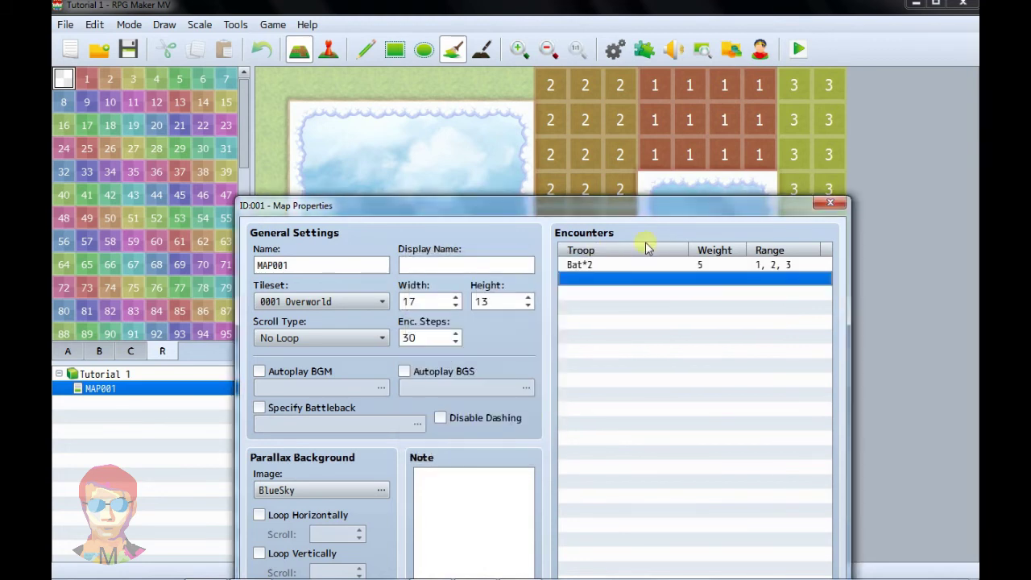
# - Start a second random encounter on MAP001 for the Slime*2 troop with a weight of 10
pyautogui.doubleClick(652, 280)
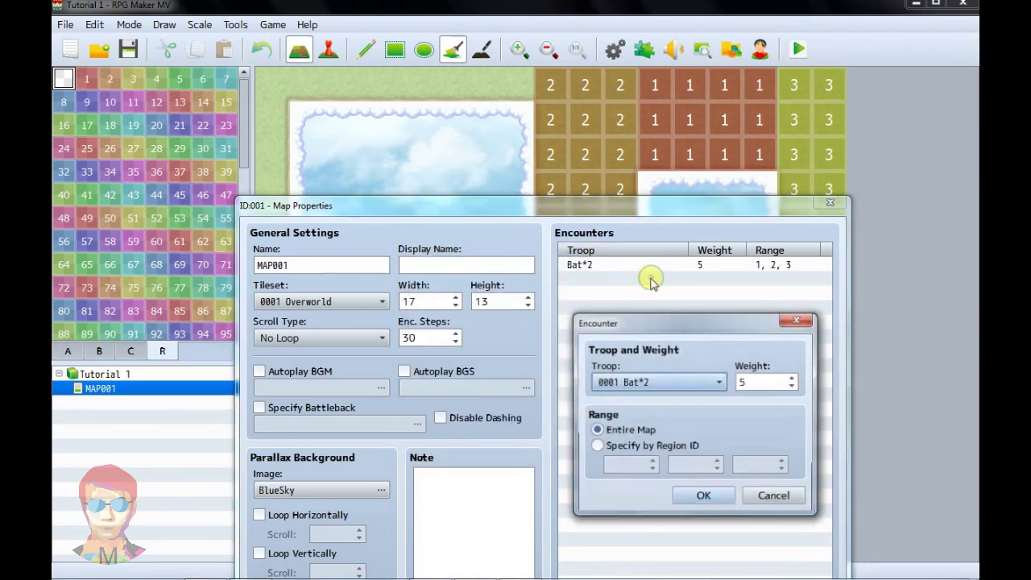
pyautogui.moveTo(652, 322); pyautogui.dragTo(593, 303)
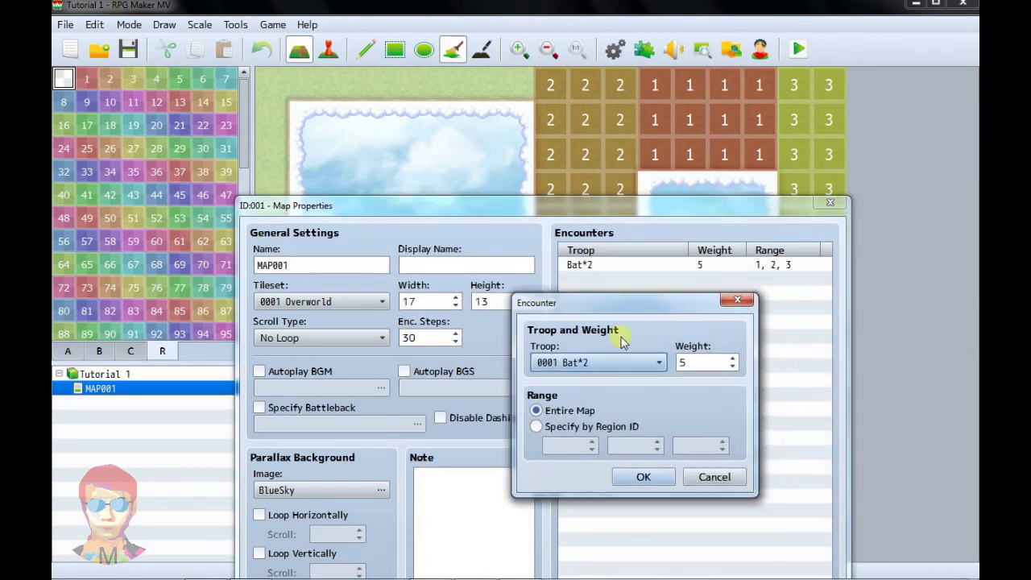
pyautogui.click(638, 362)
pyautogui.click(613, 398)
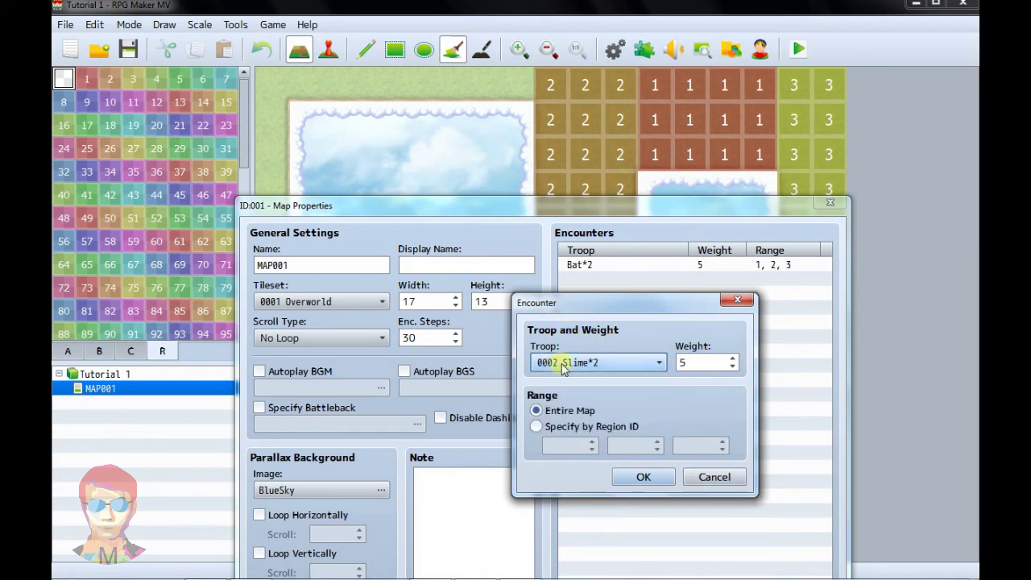
pyautogui.click(693, 362)
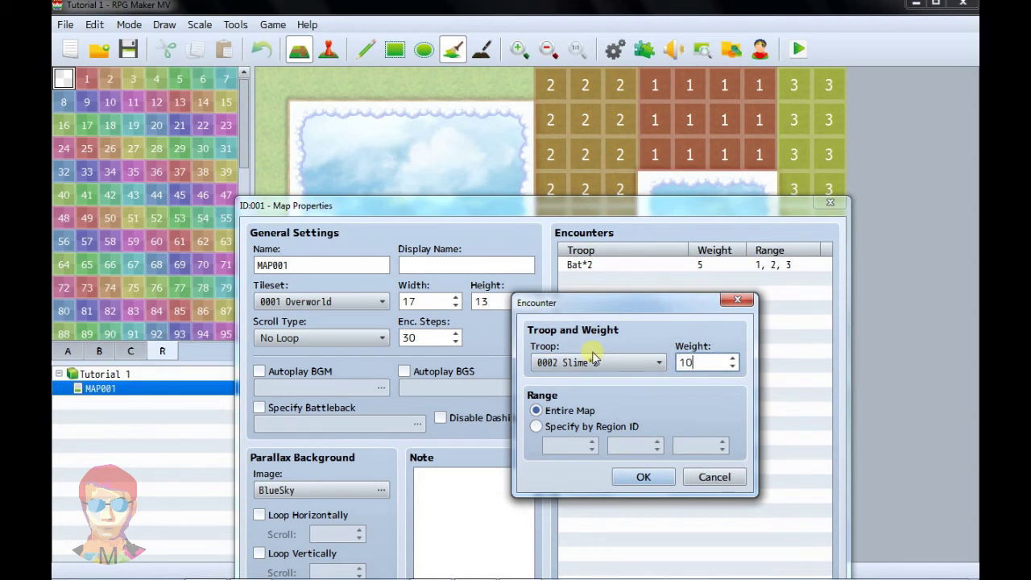
# - Limit the Slime*2 encounter to region IDs 1, 2 and 3, and add it to the encounter list
pyautogui.click(547, 431)
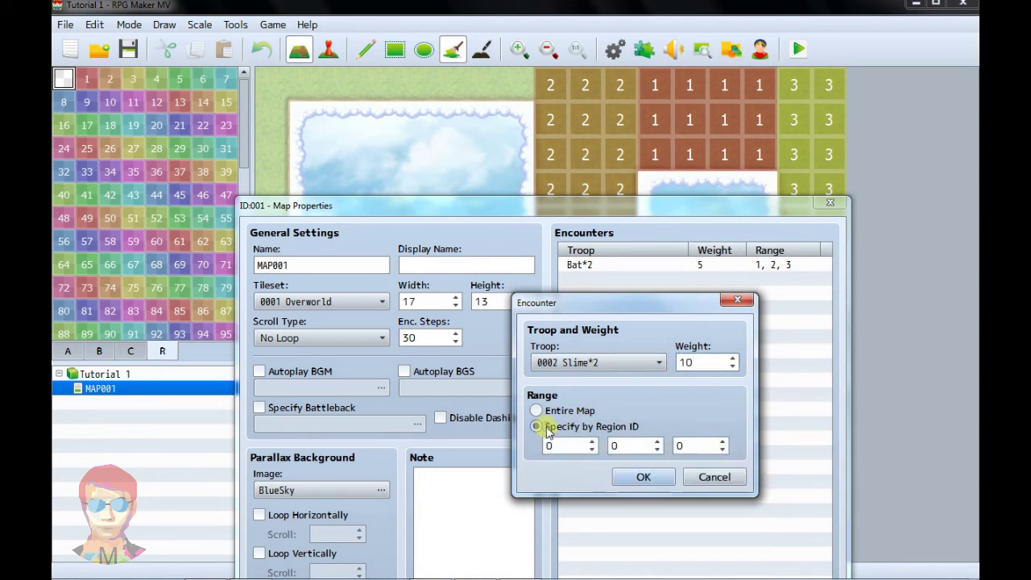
pyautogui.click(573, 446)
pyautogui.write('1')
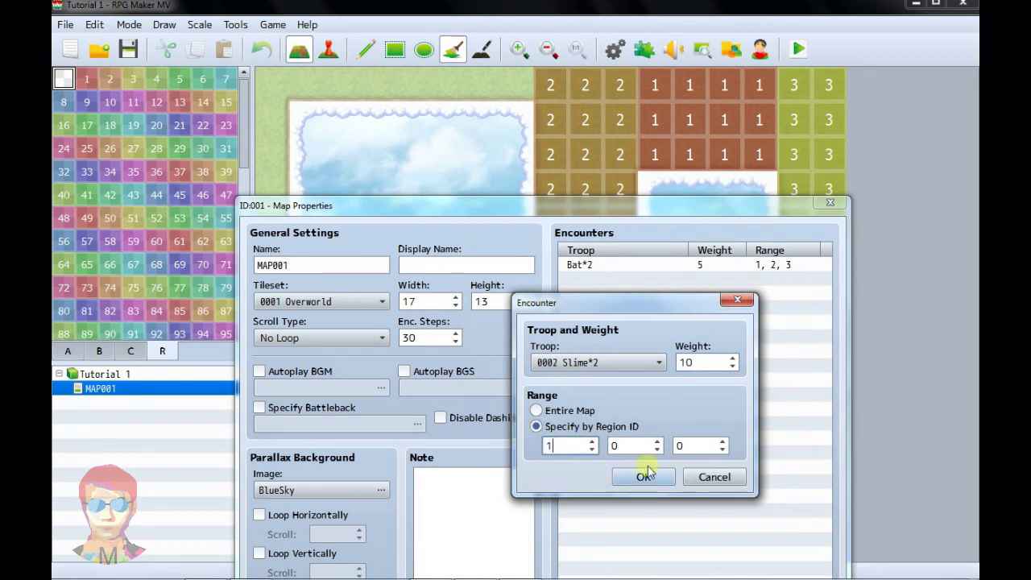
pyautogui.press('Tab')
pyautogui.write('2')
pyautogui.press('Tab')
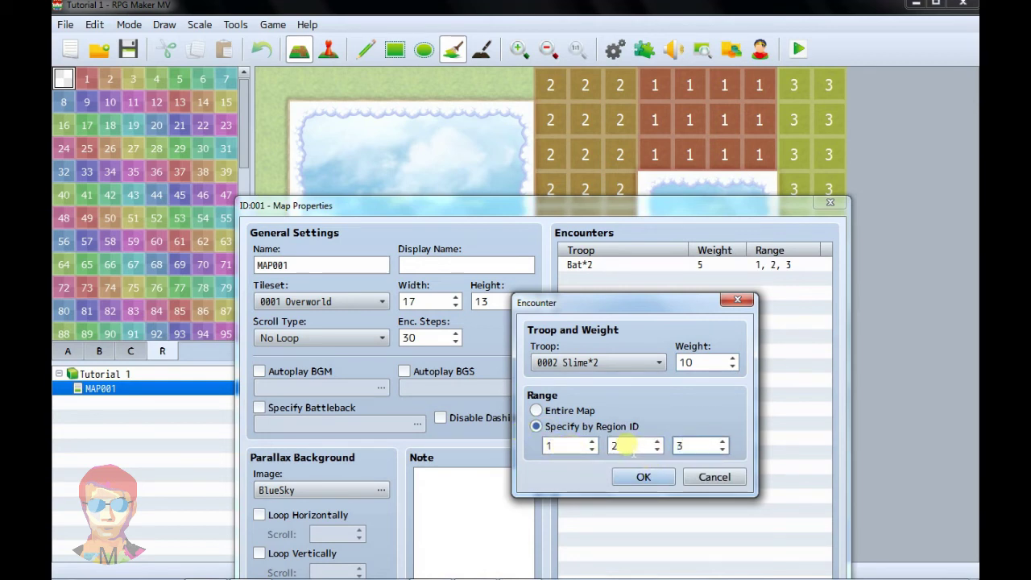
pyautogui.click(643, 477)
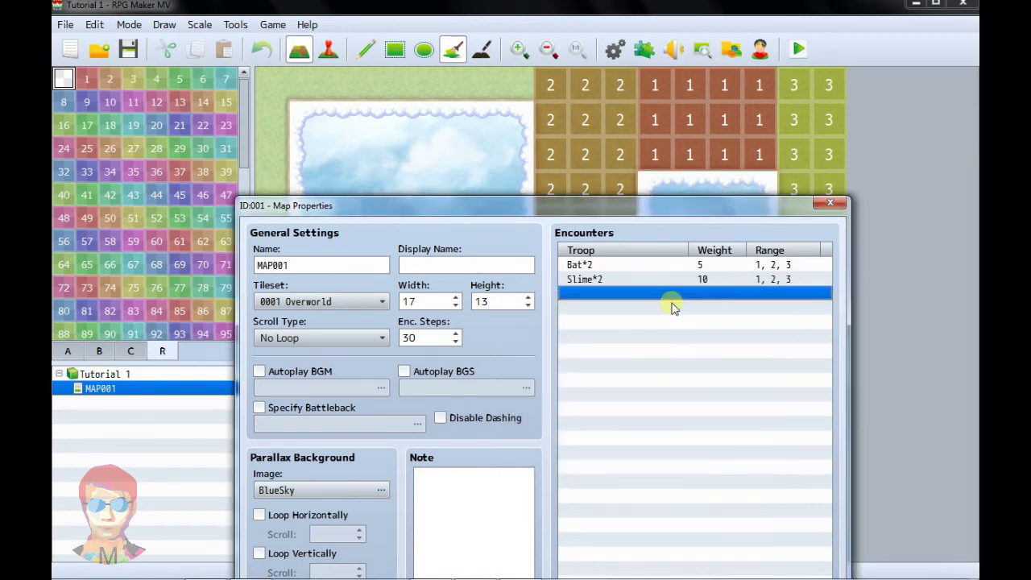
# - Compare the Bat*2 and Slime*2 encounters and their weights against the numbered regions on the map
pyautogui.moveTo(685, 208); pyautogui.dragTo(676, 220)
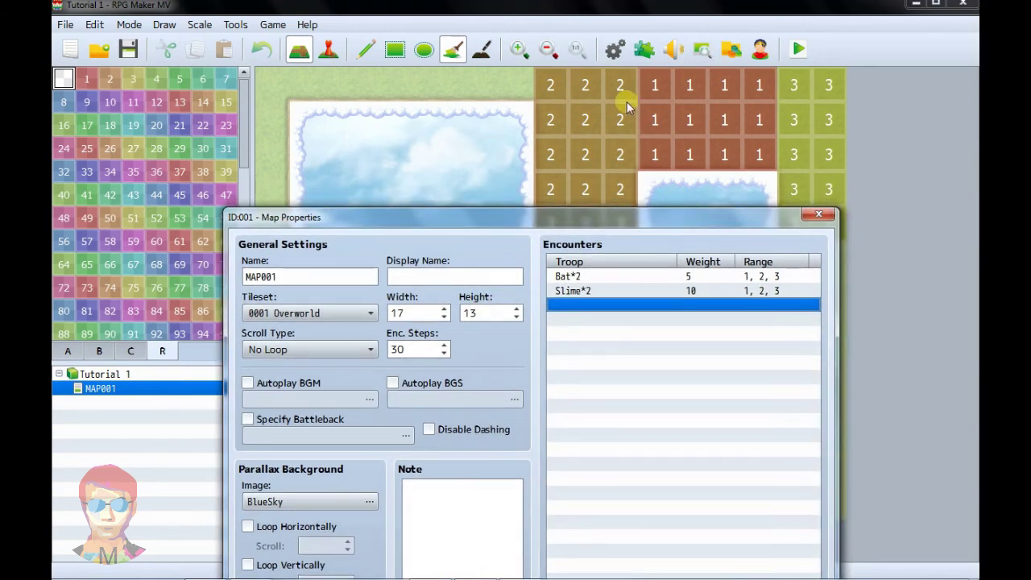
pyautogui.click(578, 278)
pyautogui.click(580, 292)
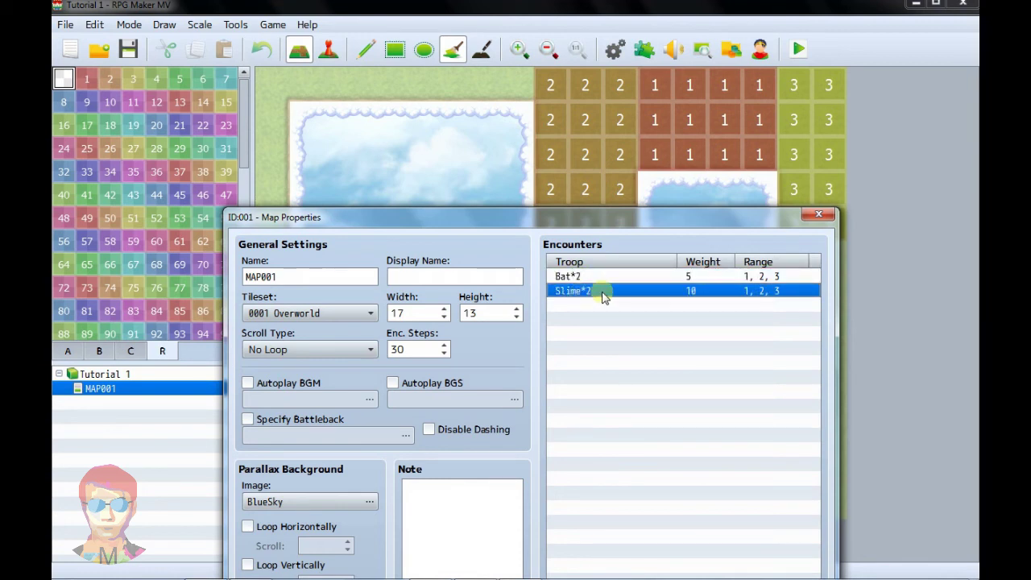
pyautogui.click(688, 276)
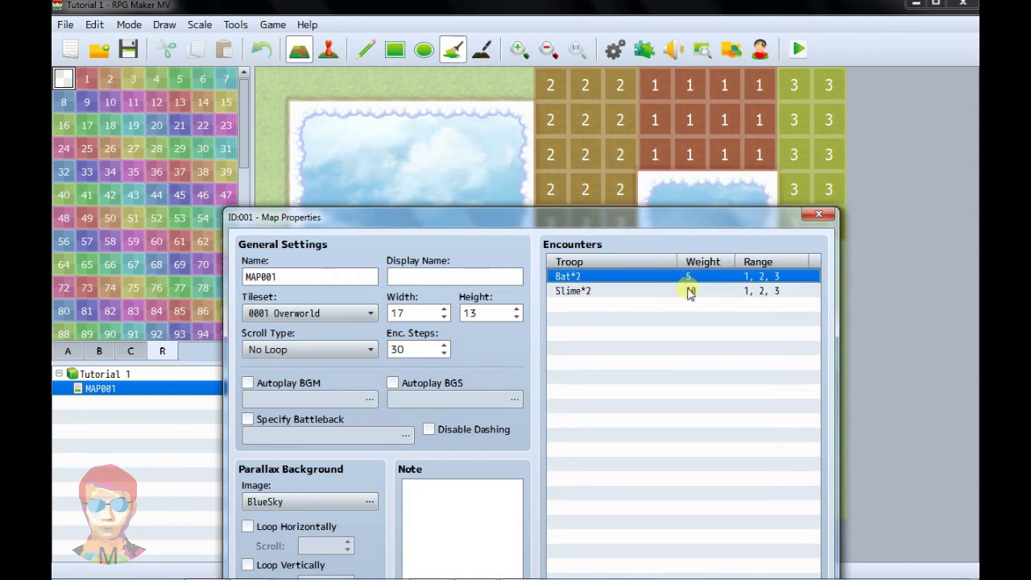
pyautogui.click(689, 291)
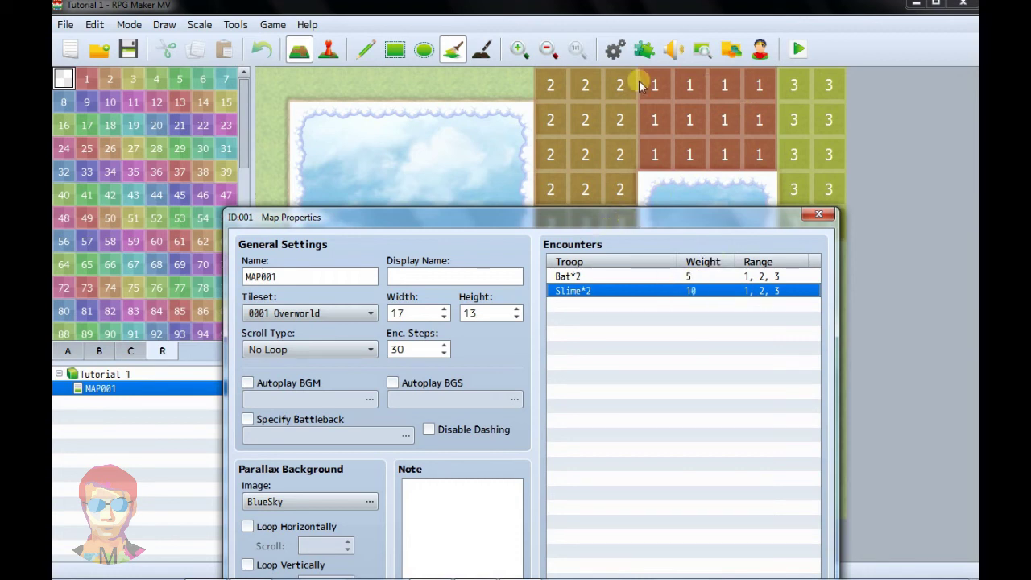
# - Point out the Enc. Steps value alongside both encounter weights, and discard the pending MAP001 property changes
pyautogui.moveTo(704, 223); pyautogui.dragTo(704, 187)
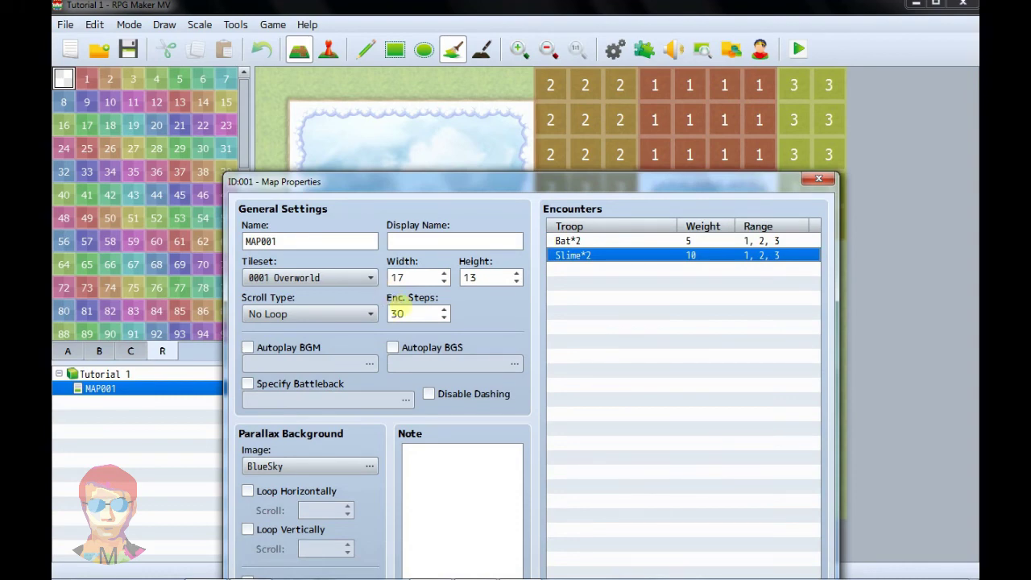
pyautogui.click(398, 314)
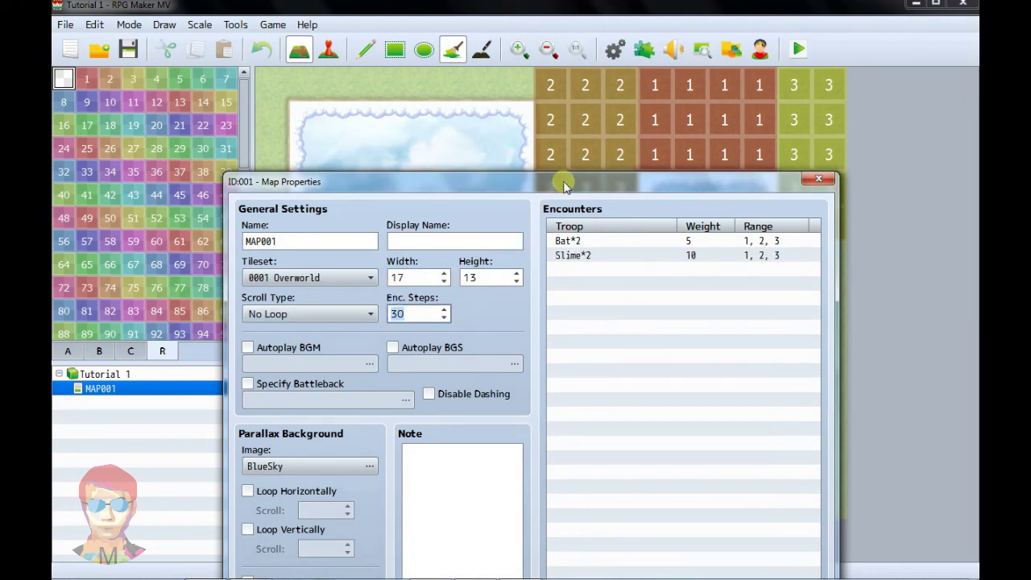
pyautogui.moveTo(556, 184); pyautogui.dragTo(566, 98)
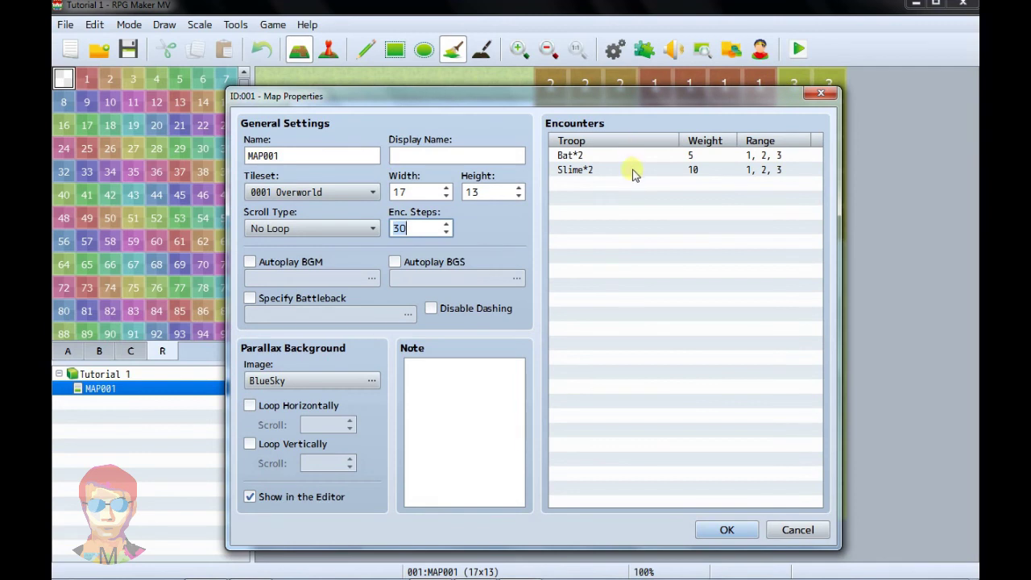
pyautogui.click(678, 171)
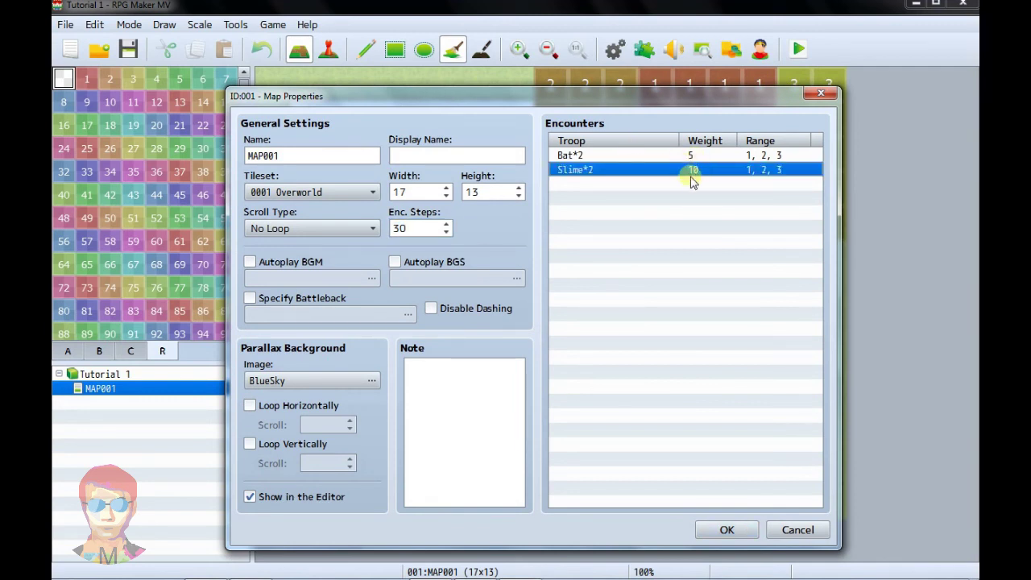
pyautogui.click(693, 156)
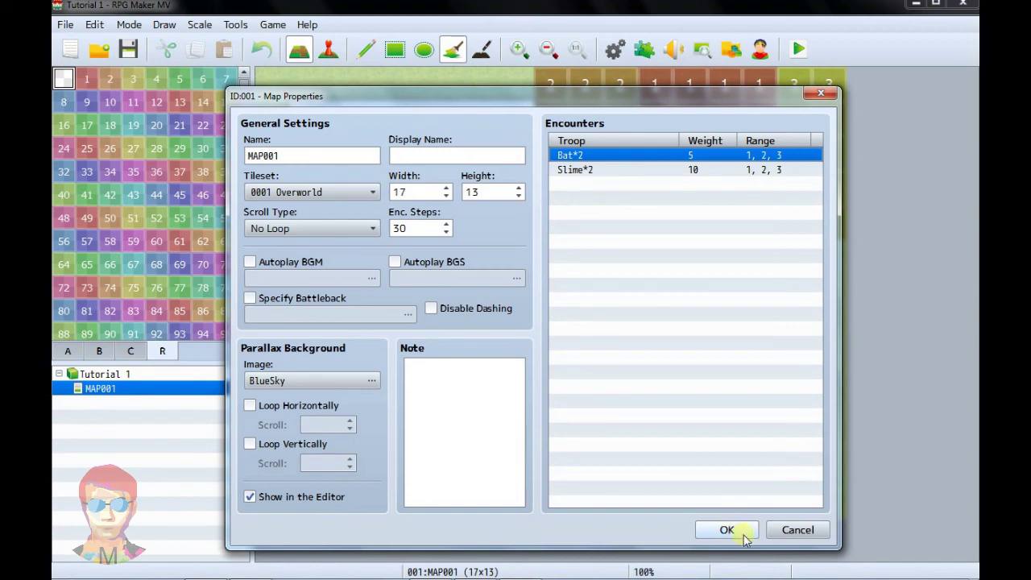
pyautogui.click(796, 530)
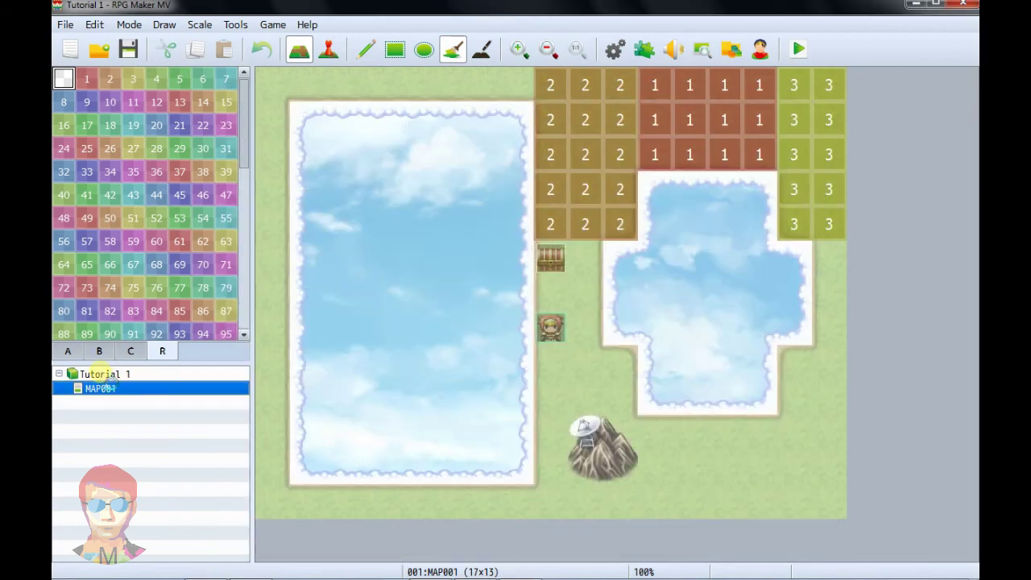
# - Start a new map under the Tutorial 1 project and give it the display name Kota 1
pyautogui.click(102, 375)
pyautogui.rightClick(102, 375)
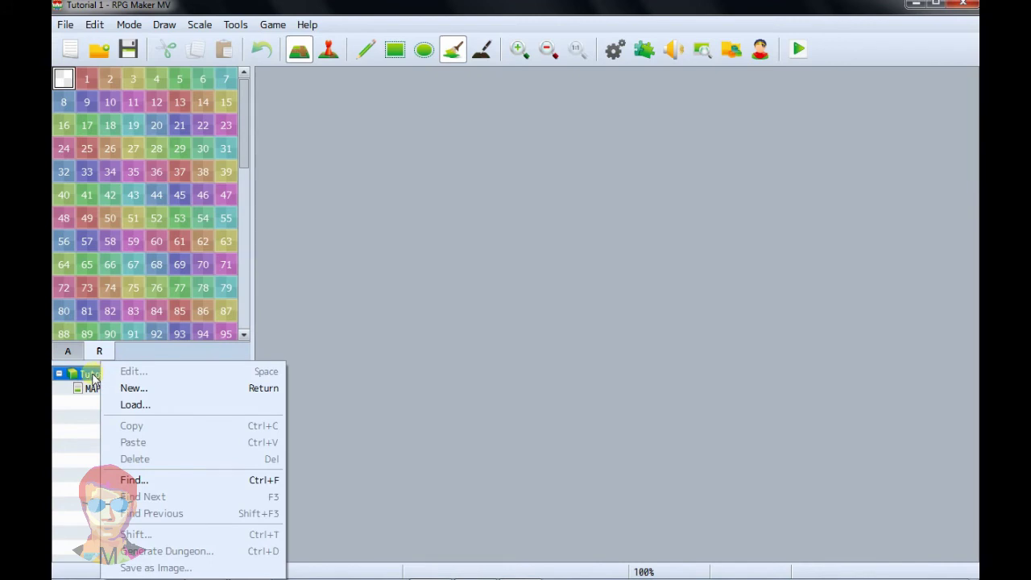
pyautogui.rightClick(93, 375)
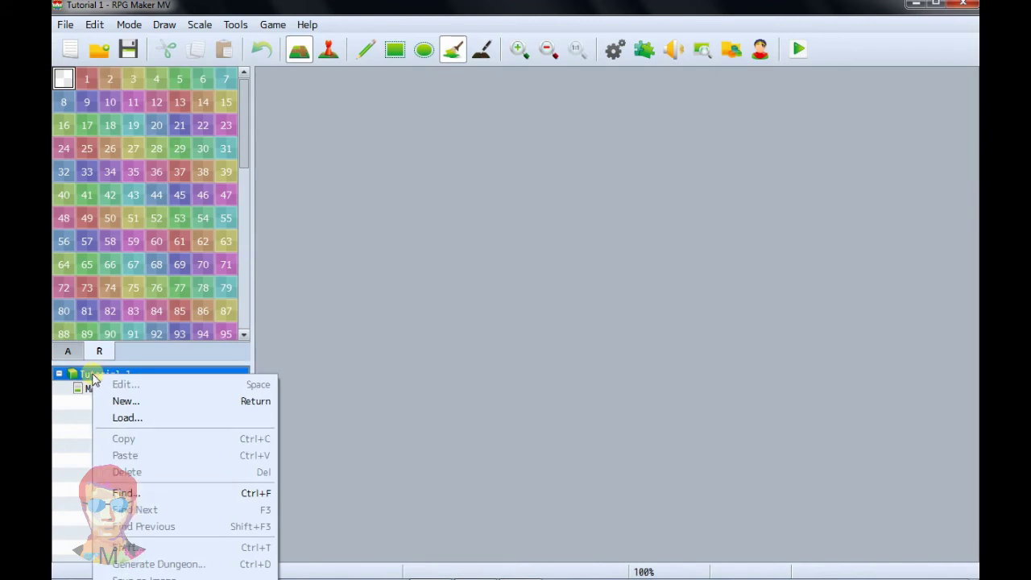
pyautogui.click(120, 403)
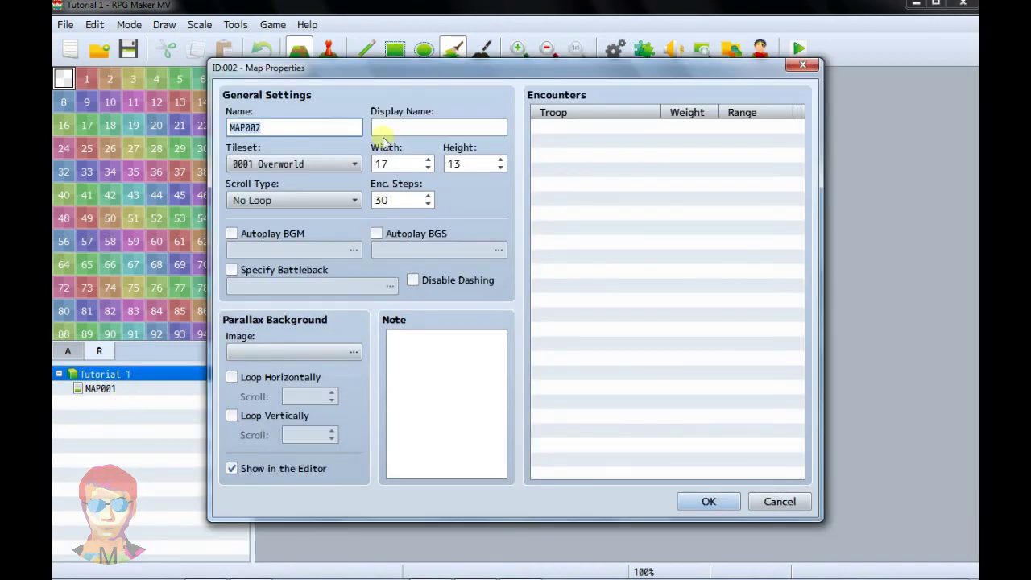
pyautogui.moveTo(453, 71); pyautogui.dragTo(523, 98)
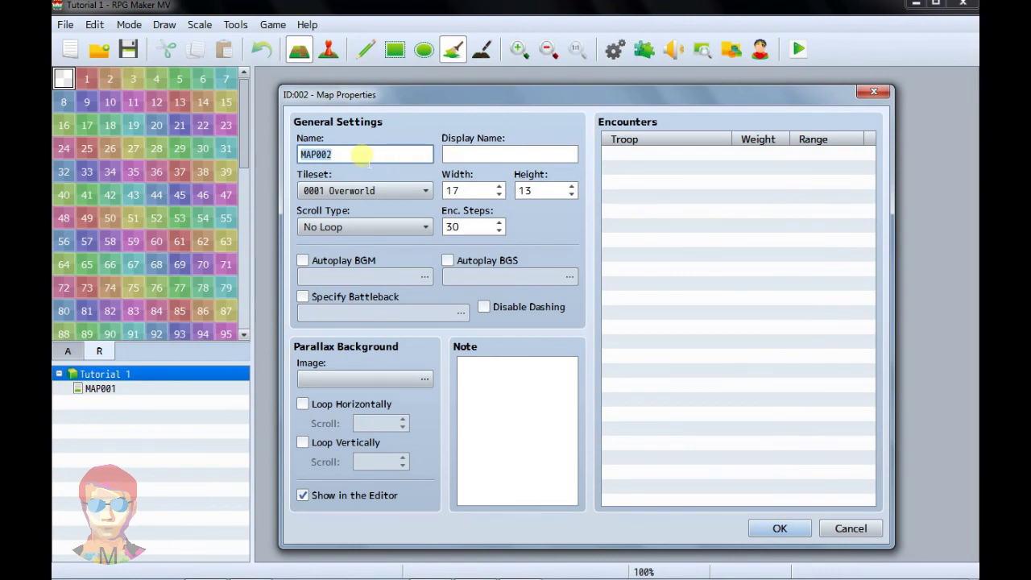
pyautogui.click(354, 154)
pyautogui.click(473, 153)
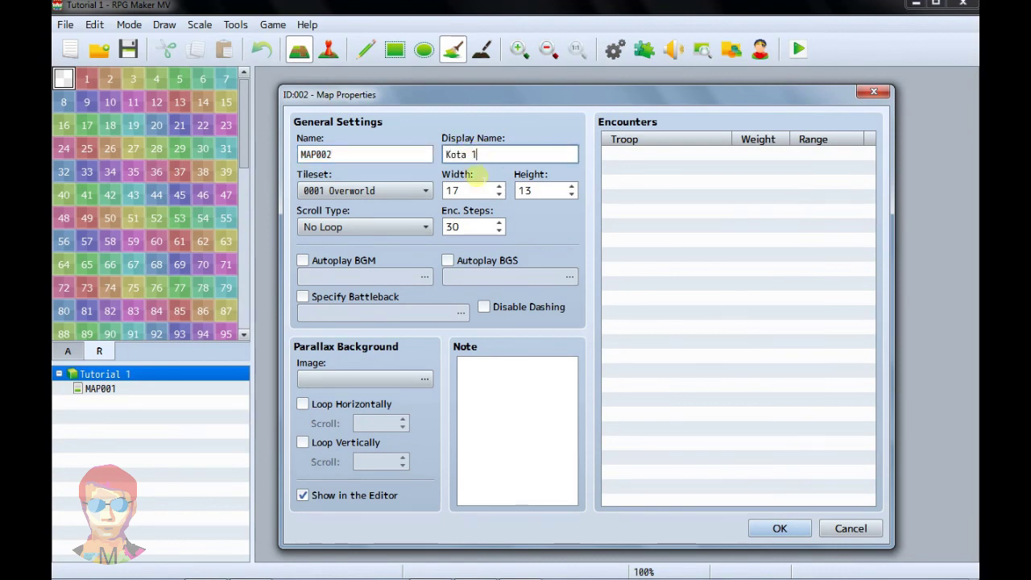
# - Assign the 0002 Outside tileset to MAP002 and set the map's width and height to 20
pyautogui.click(426, 191)
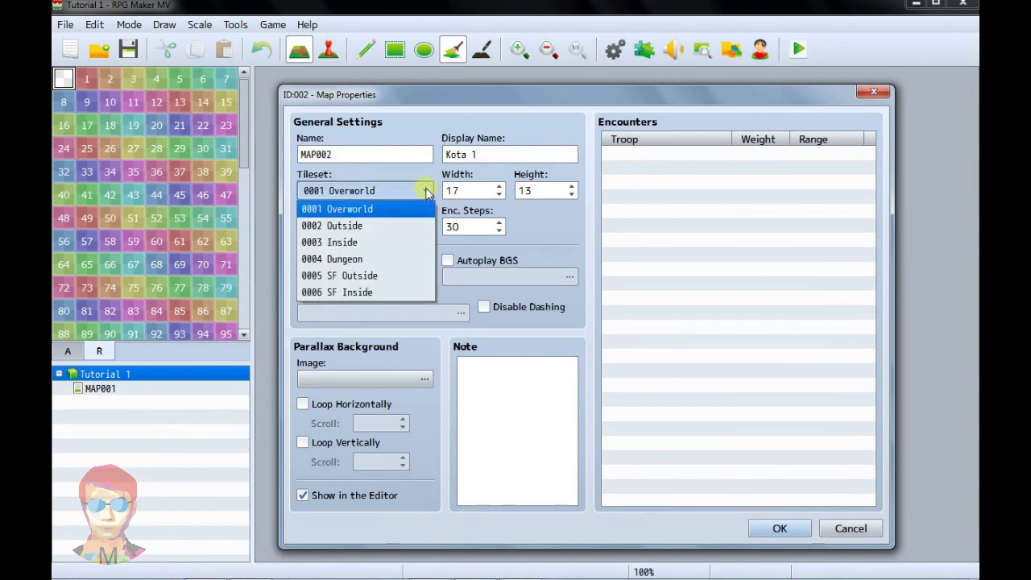
pyautogui.click(366, 227)
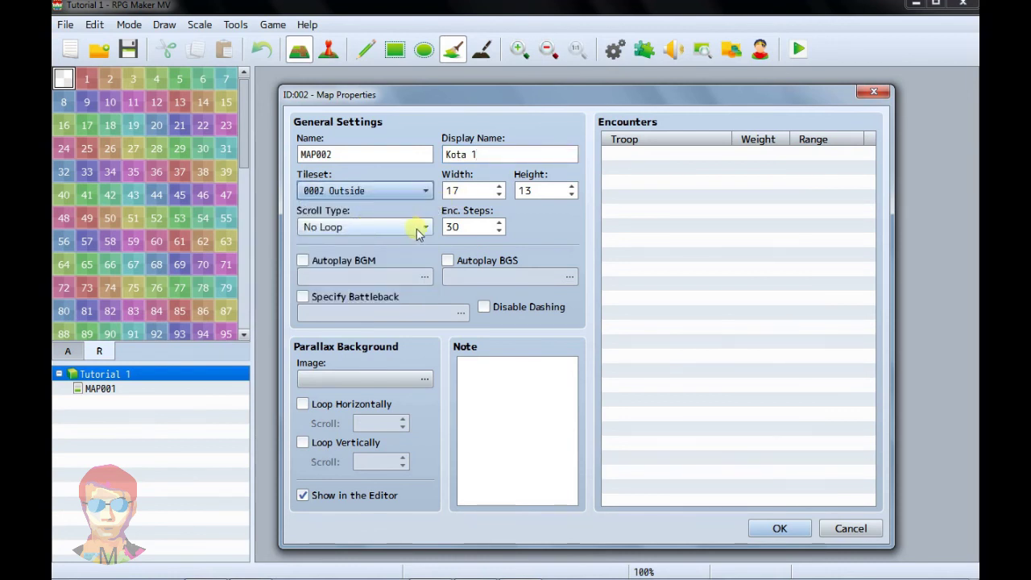
pyautogui.click(416, 229)
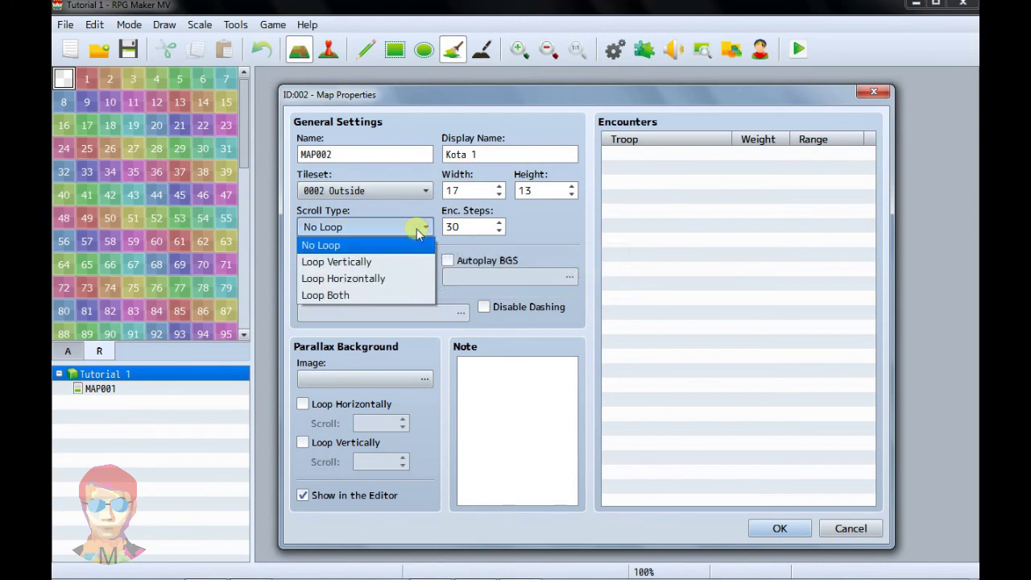
pyautogui.click(415, 230)
pyautogui.doubleClick(455, 190)
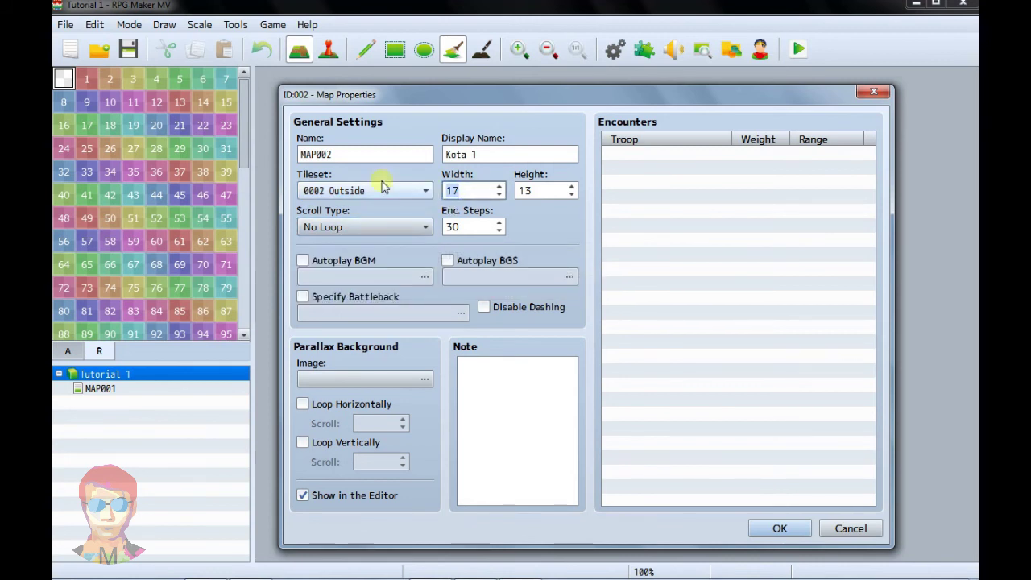
pyautogui.write('20')
pyautogui.doubleClick(537, 190)
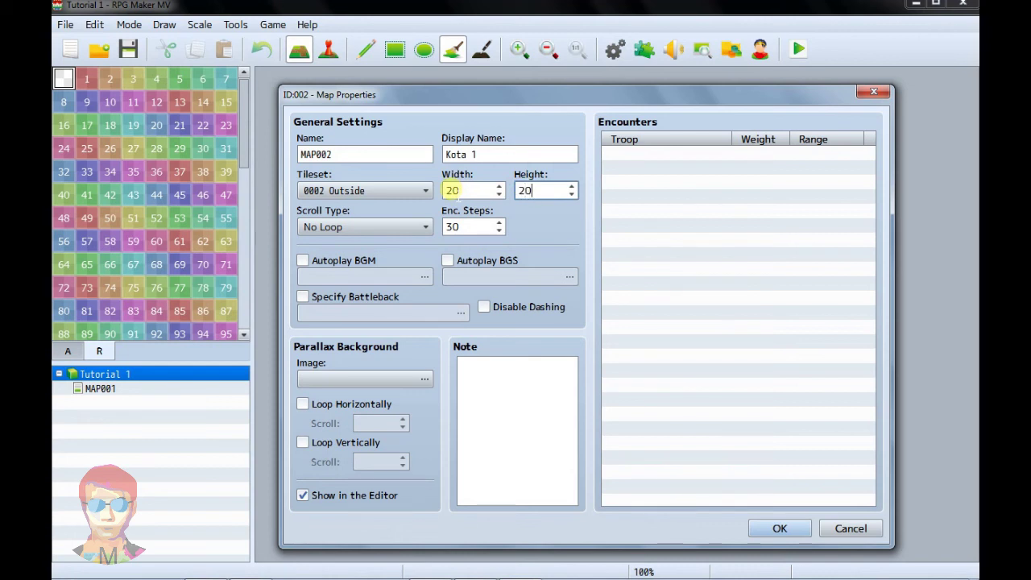
# - Enable autoplay background music on MAP002 using the Town1 track at 10% volume
pyautogui.click(305, 262)
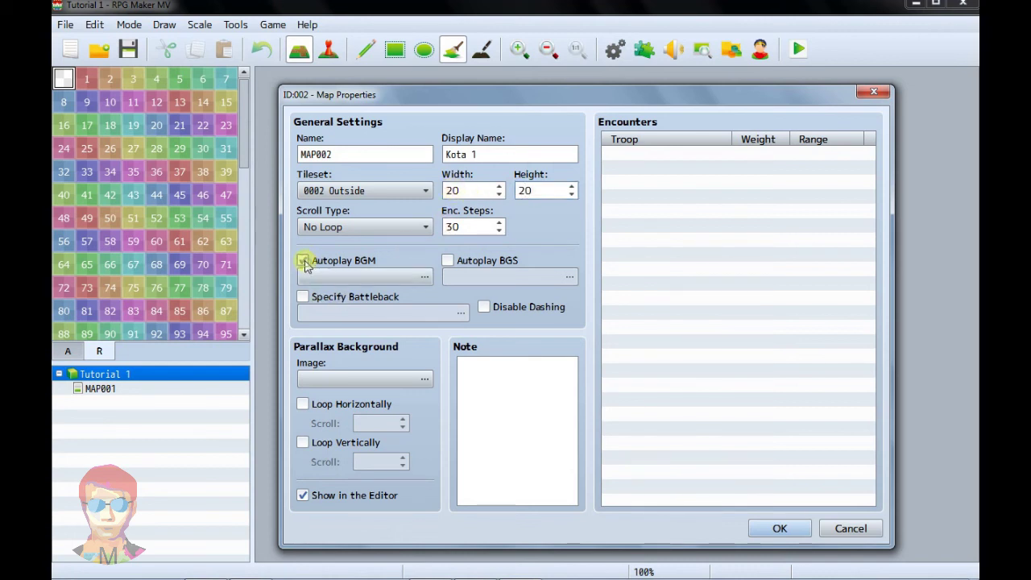
pyautogui.click(424, 276)
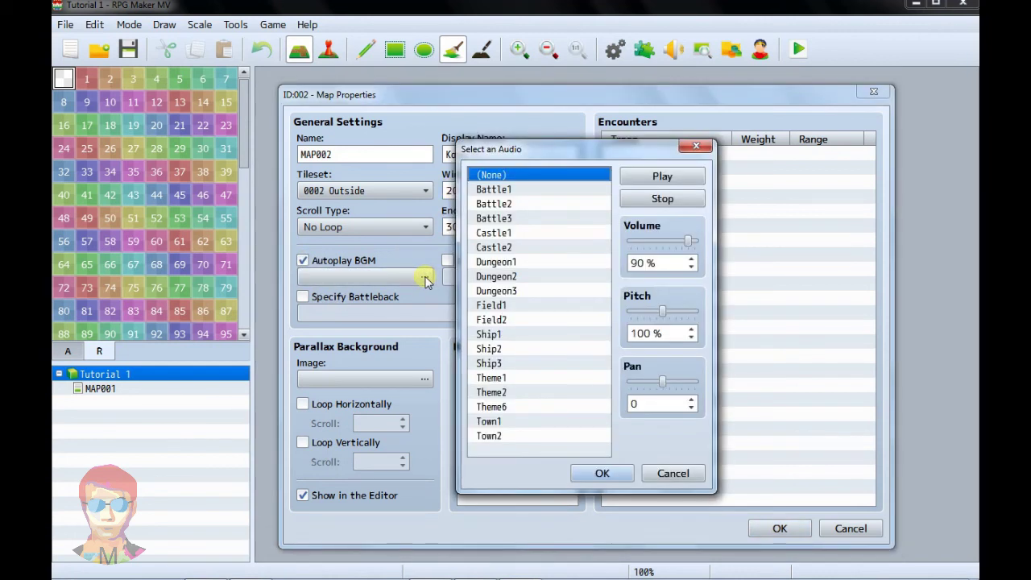
pyautogui.click(491, 421)
pyautogui.moveTo(691, 244); pyautogui.dragTo(642, 245)
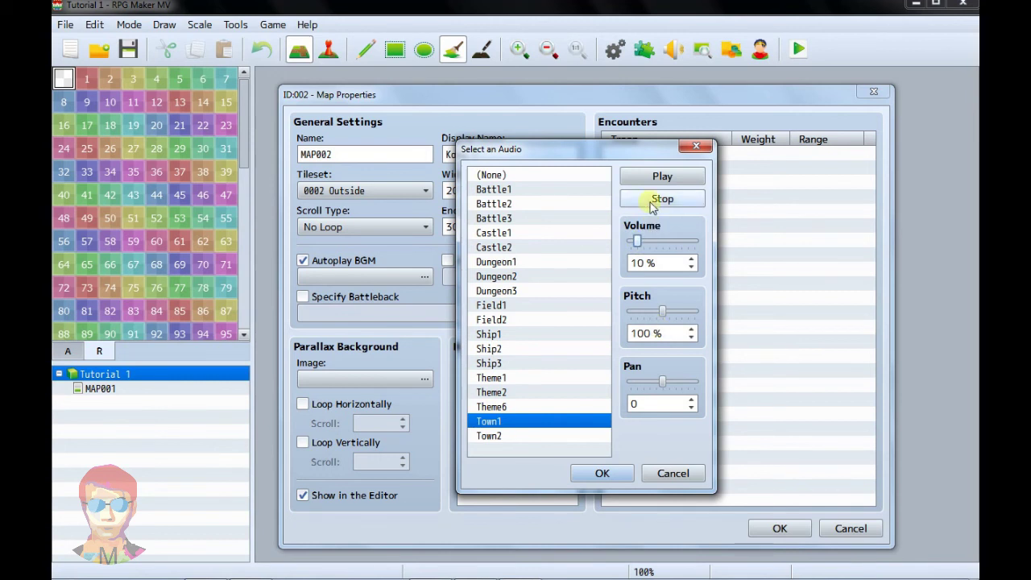
pyautogui.click(620, 475)
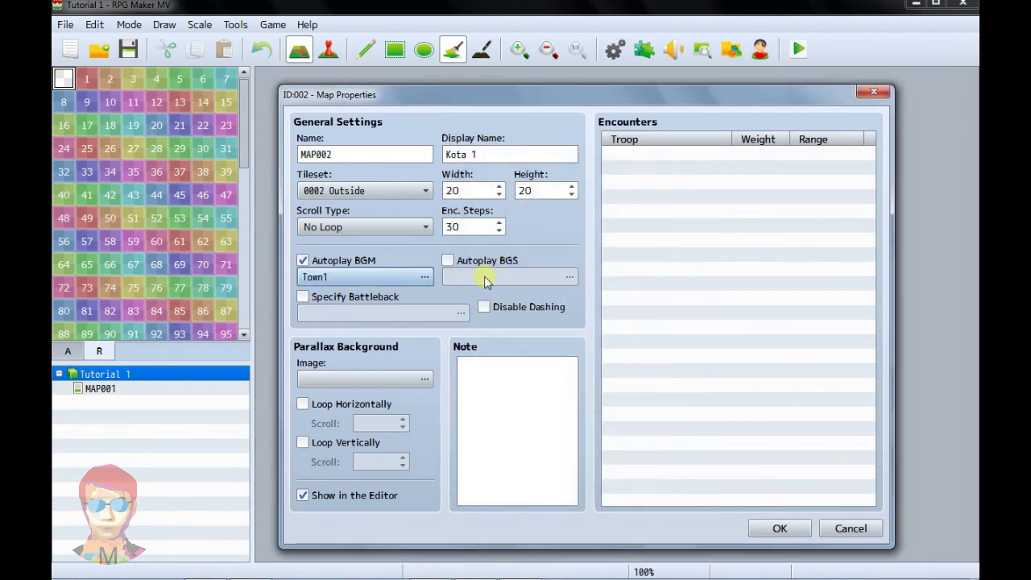
# - Enable autoplay background sound on MAP002 using the City track at 10% volume, previewing it briefly
pyautogui.click(448, 260)
pyautogui.click(524, 277)
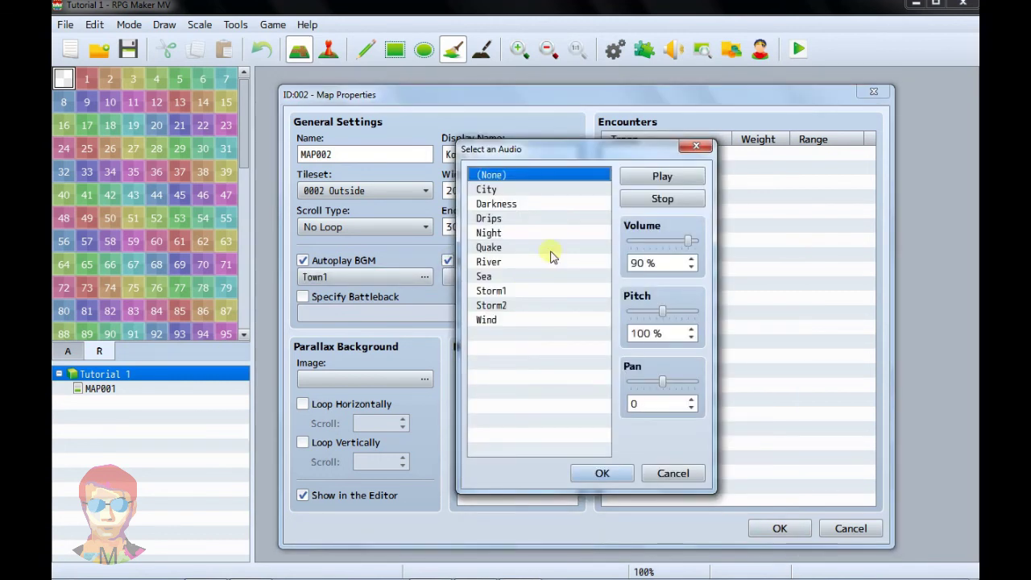
pyautogui.click(505, 195)
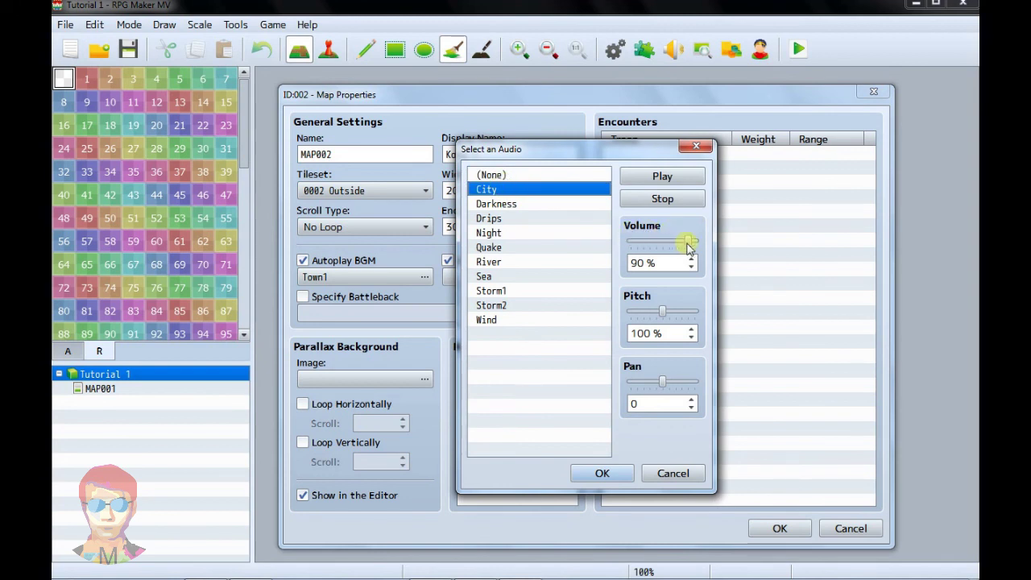
pyautogui.moveTo(687, 241); pyautogui.dragTo(638, 243)
pyautogui.click(663, 176)
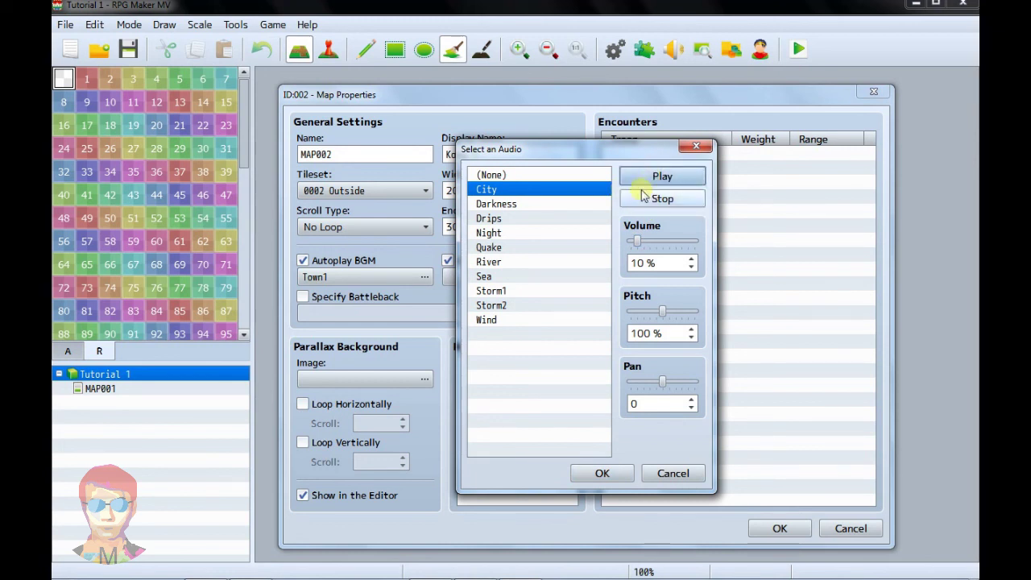
pyautogui.click(626, 202)
pyautogui.click(615, 471)
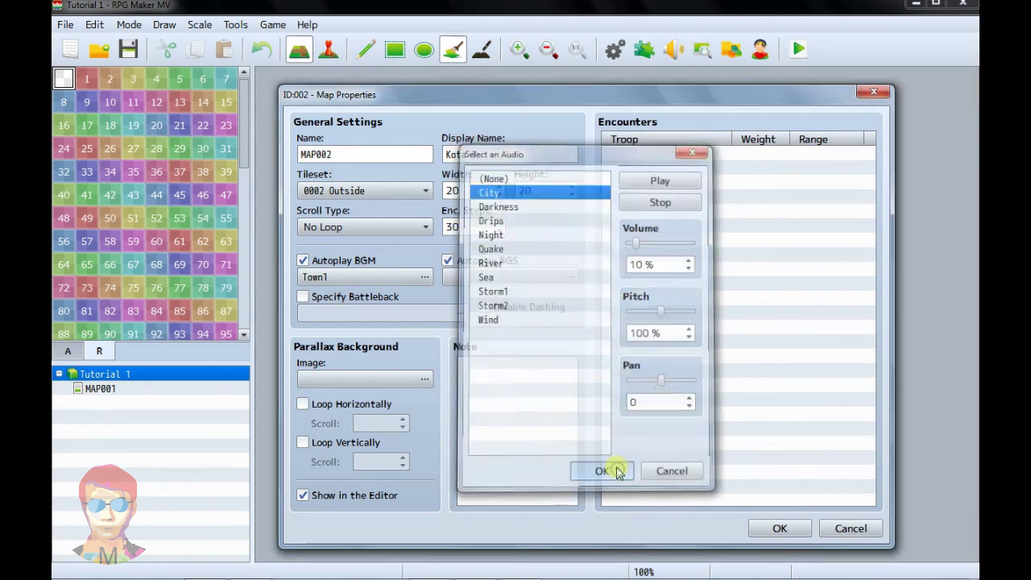
# - Enable a specified battleback for MAP002 and preview Castle2 as its ground image
pyautogui.click(303, 296)
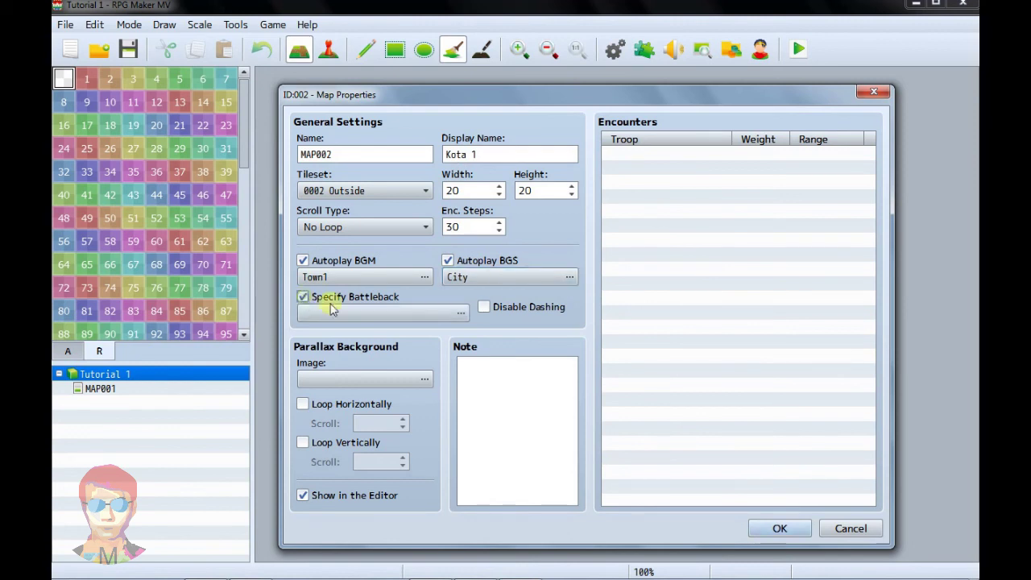
pyautogui.click(442, 315)
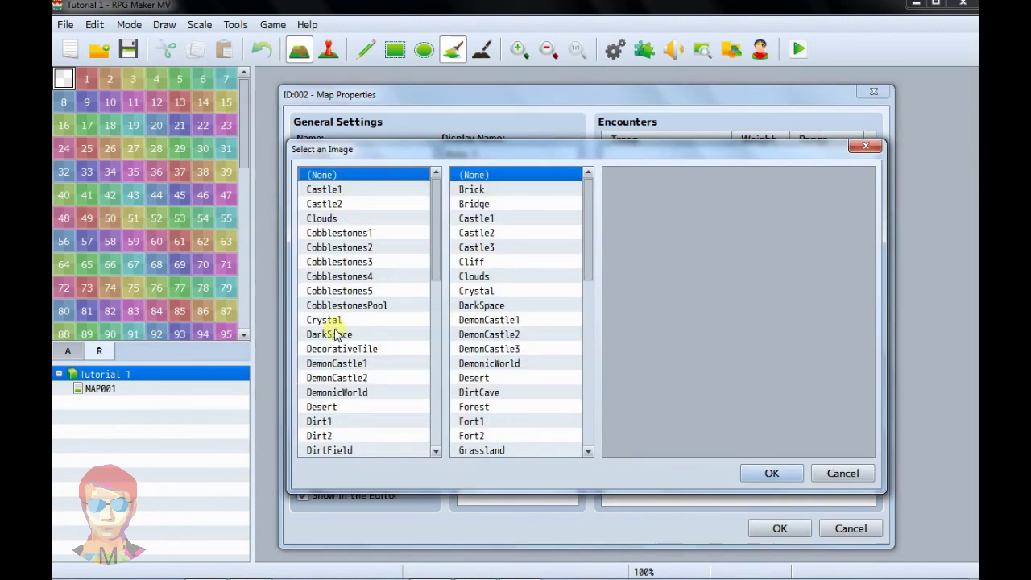
pyautogui.scroll(-8, 336, 335)
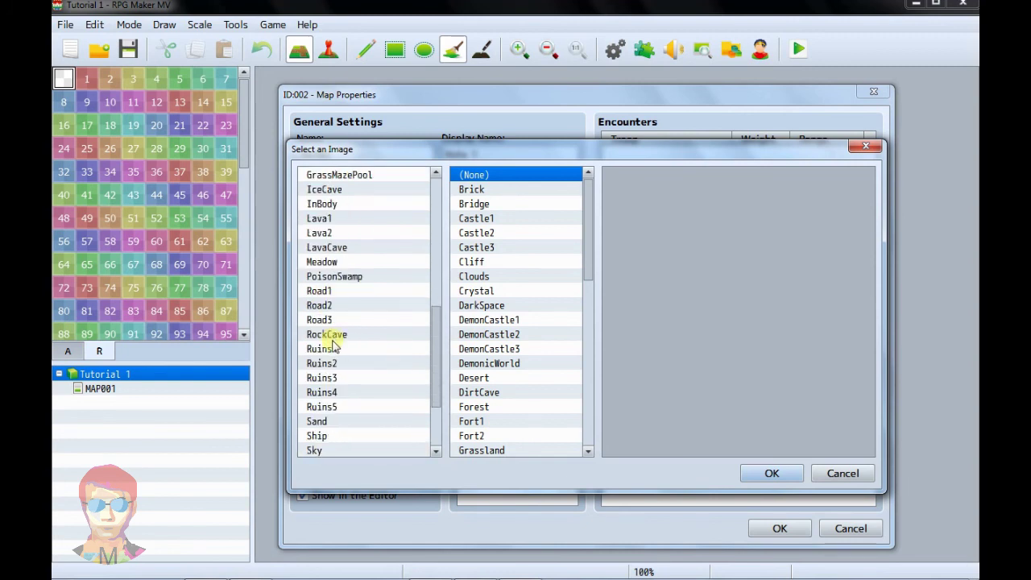
pyautogui.scroll(-3, 332, 345)
pyautogui.scroll(5, 336, 362)
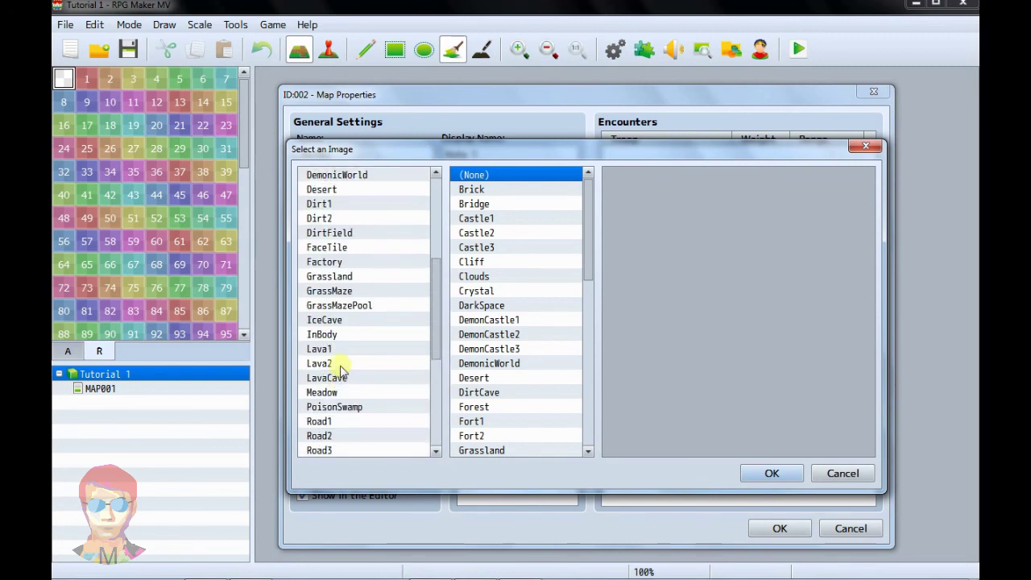
pyautogui.scroll(5, 340, 370)
pyautogui.click(330, 204)
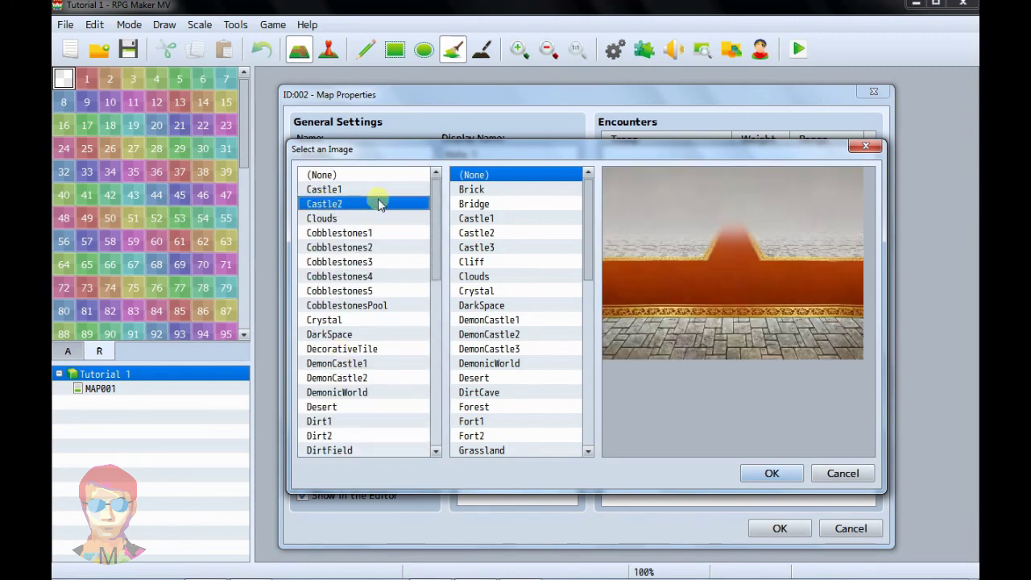
# - Set MAP002's battleback to the Castle1 ground image combined with the Town1 backdrop, comparing Tent and Tower backdrops first
pyautogui.scroll(-3, 490, 355)
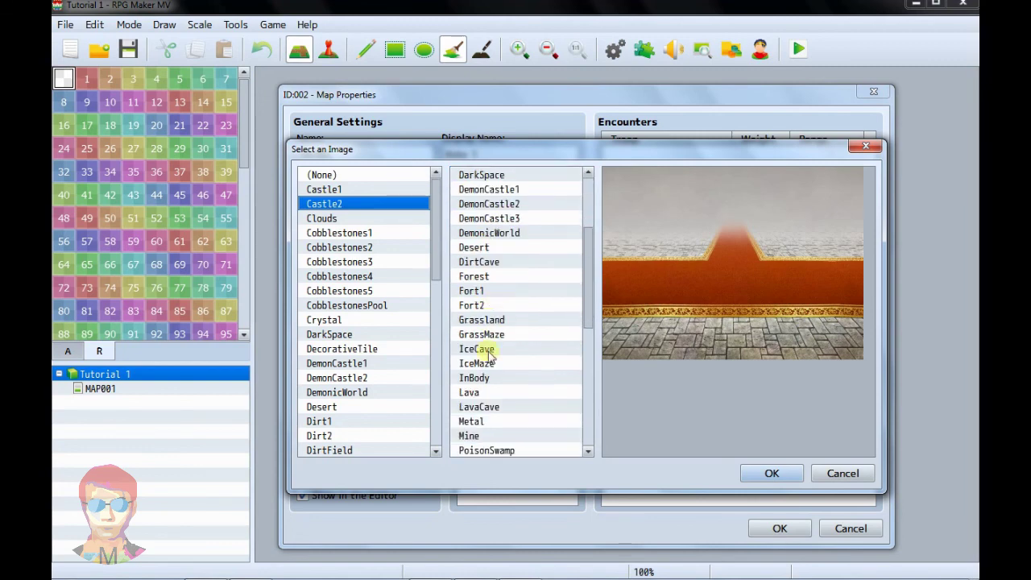
pyautogui.scroll(-6, 489, 354)
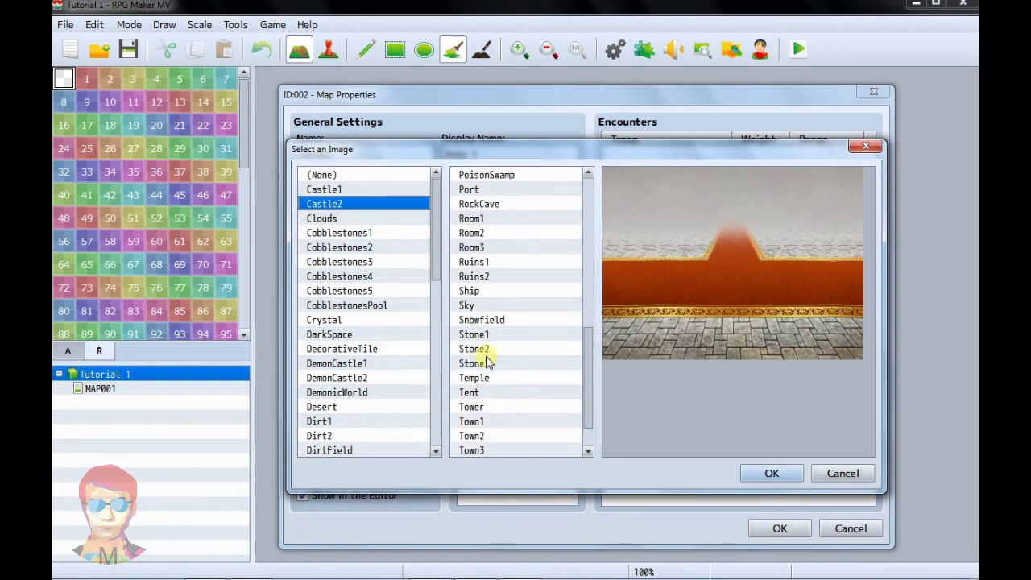
pyautogui.click(490, 380)
pyautogui.scroll(-1, 490, 402)
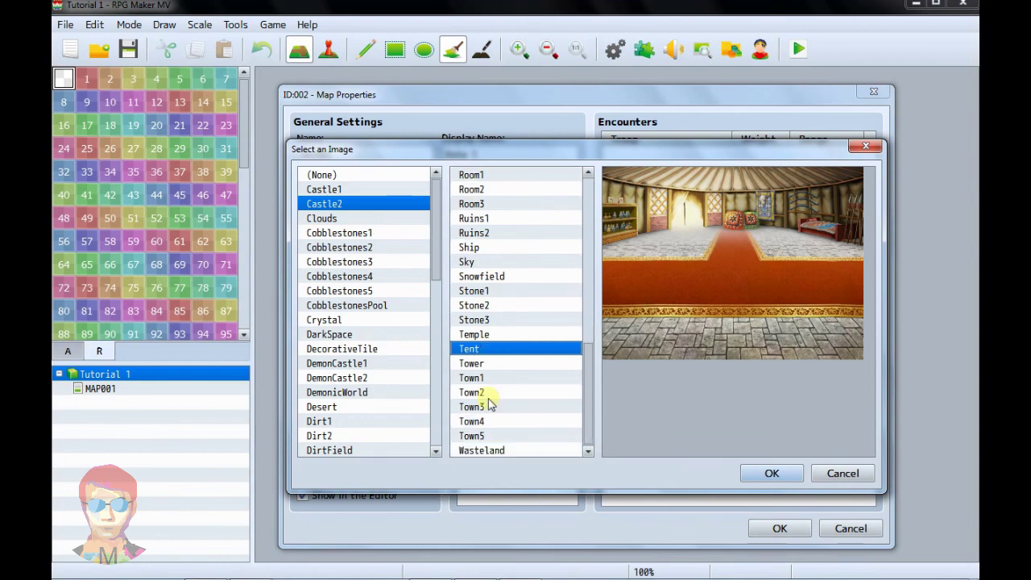
pyautogui.click(491, 378)
pyautogui.click(491, 364)
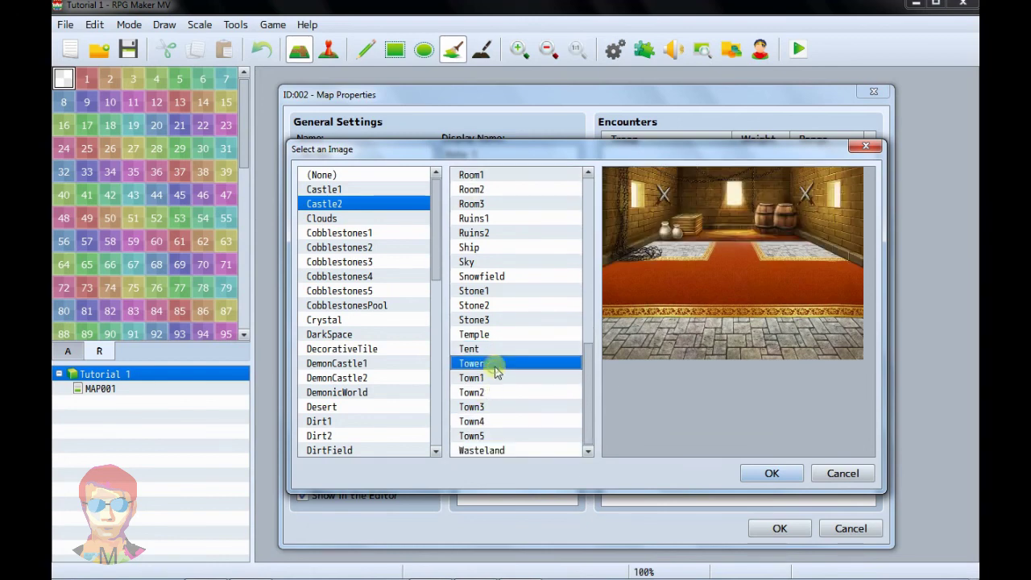
pyautogui.click(491, 377)
pyautogui.click(326, 191)
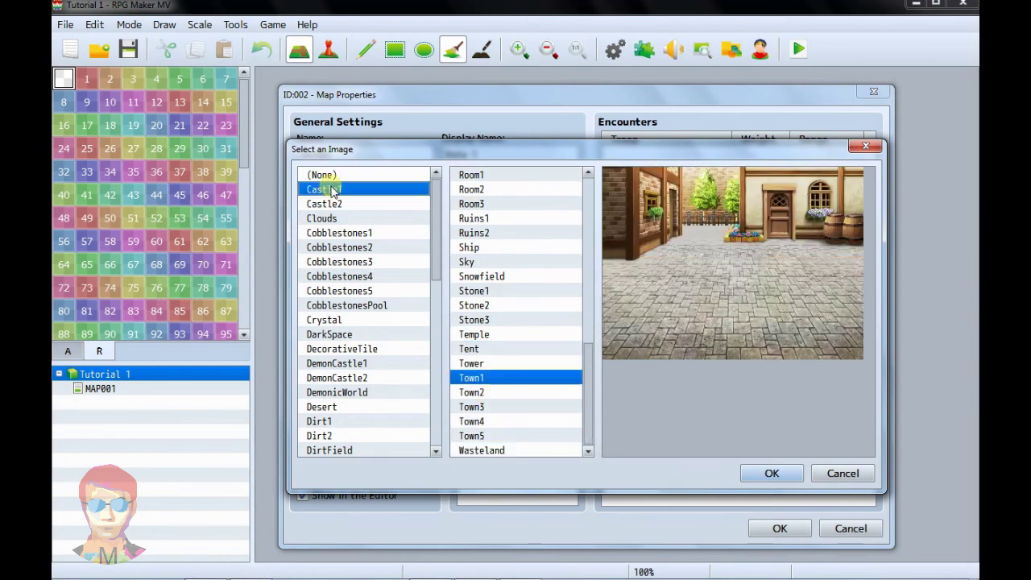
pyautogui.click(771, 473)
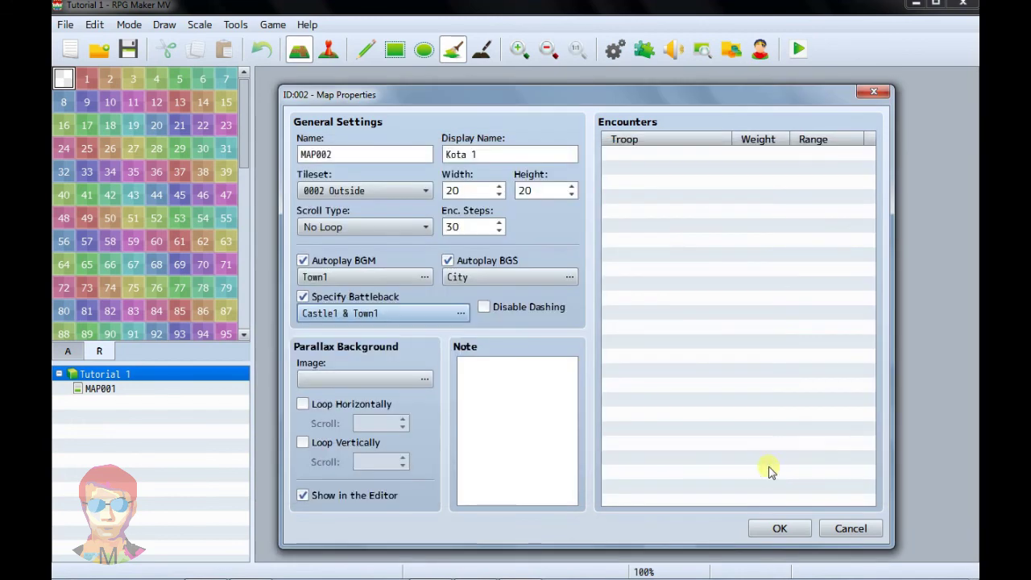
# - Add a 0001 Bat*2 encounter to MAP002 with weight 5 and the entire map as its range
pyautogui.doubleClick(673, 159)
pyautogui.click(740, 273)
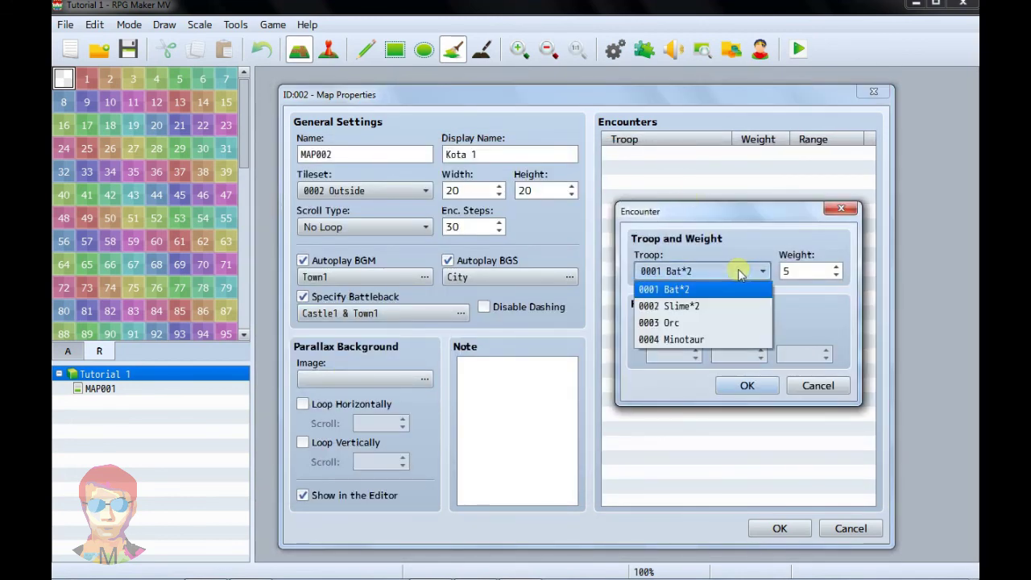
pyautogui.click(717, 323)
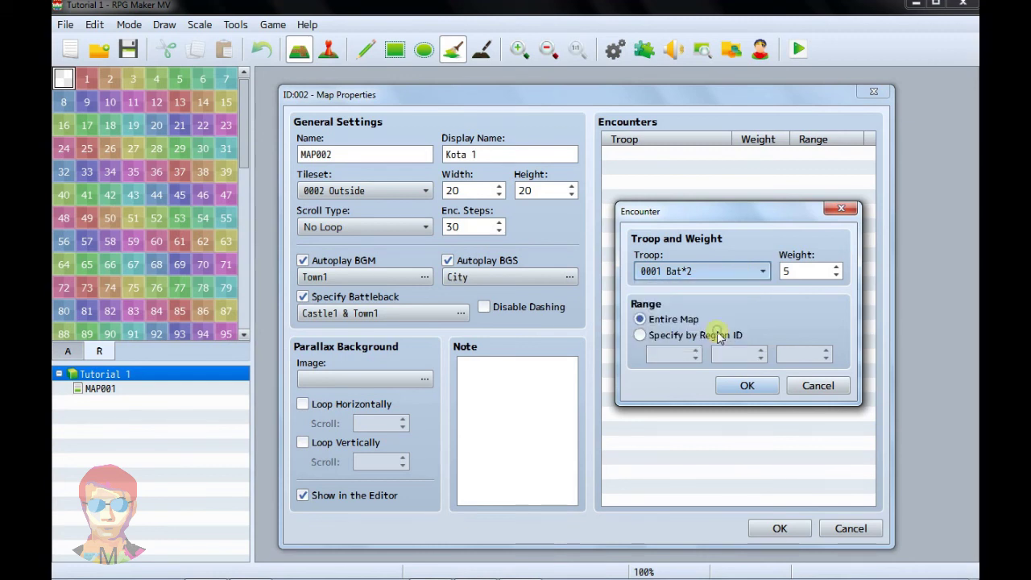
pyautogui.click(754, 272)
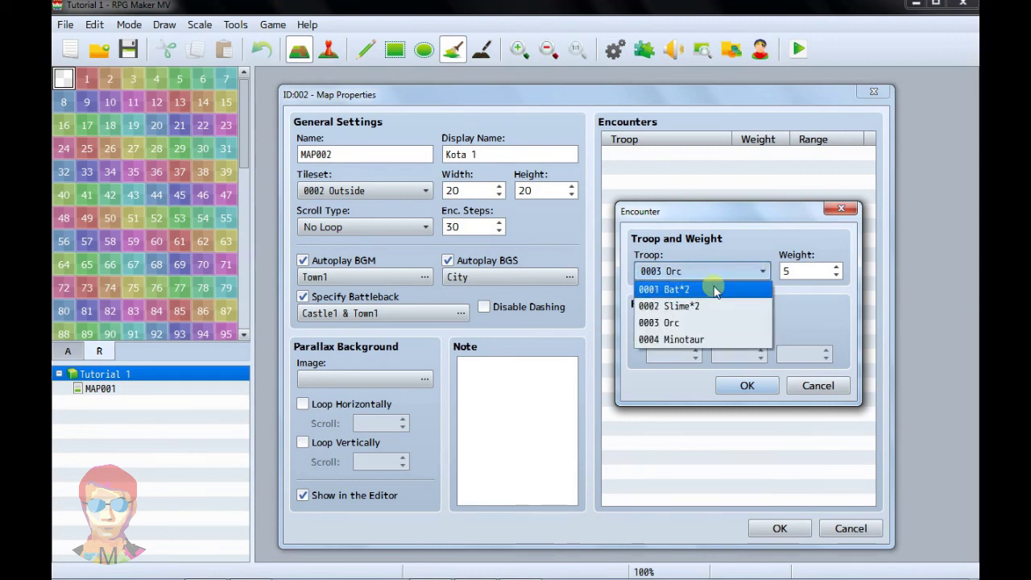
pyautogui.click(712, 287)
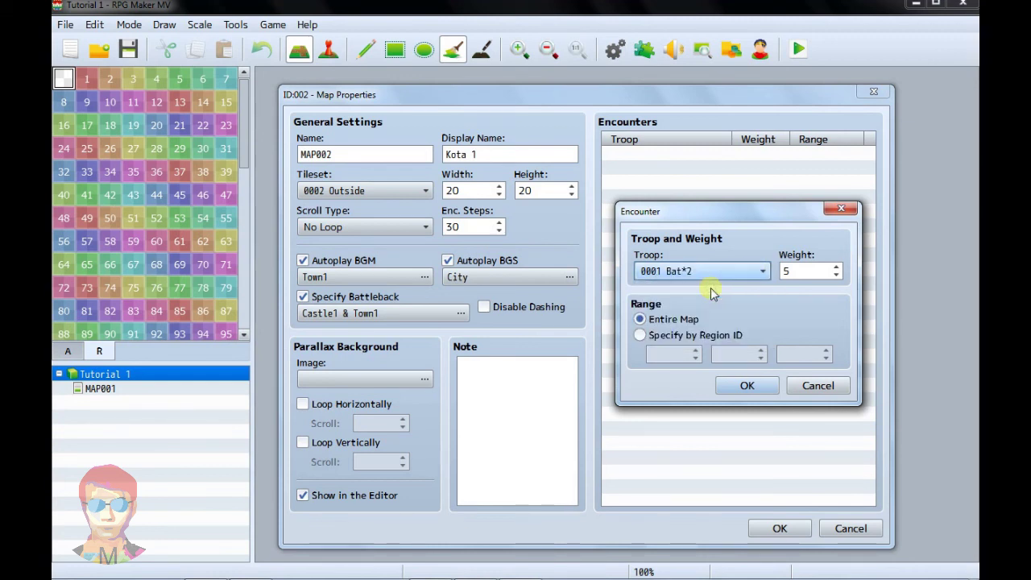
pyautogui.click(746, 385)
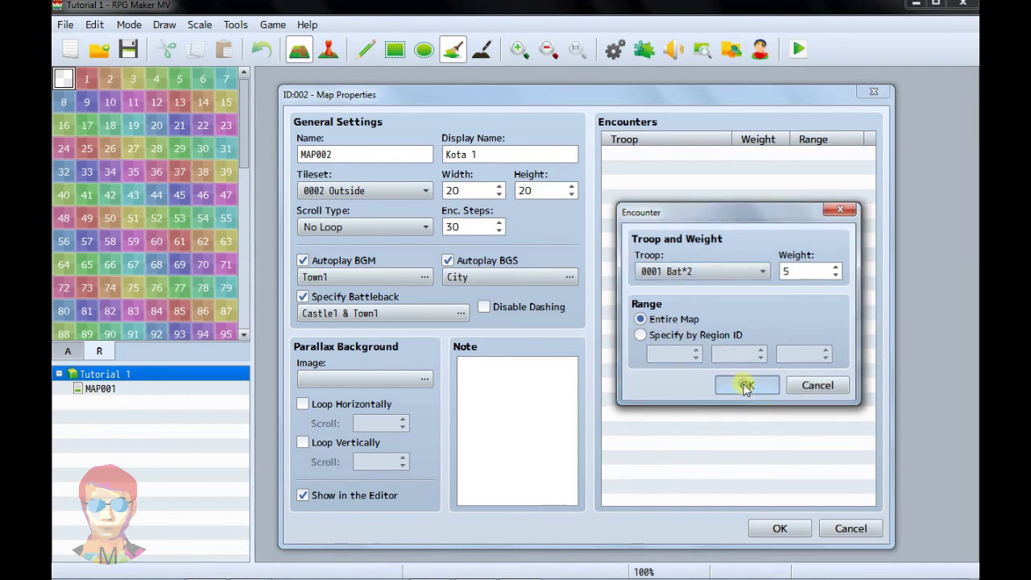
# - Add a second encounter to MAP002 using troop 0002 Slime*2 with weight 5 over the entire map
pyautogui.doubleClick(711, 176)
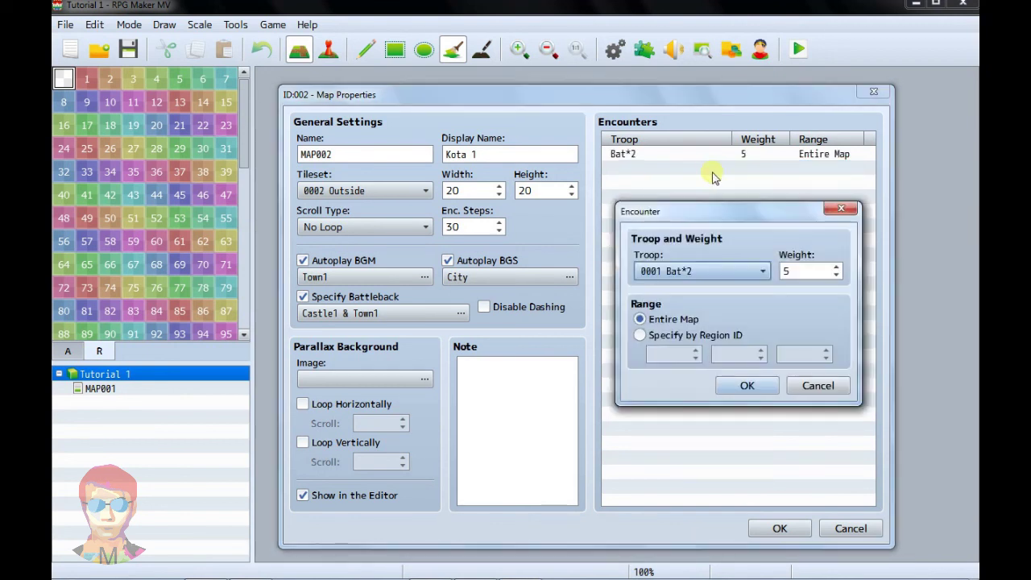
pyautogui.click(762, 273)
pyautogui.click(732, 304)
pyautogui.click(794, 271)
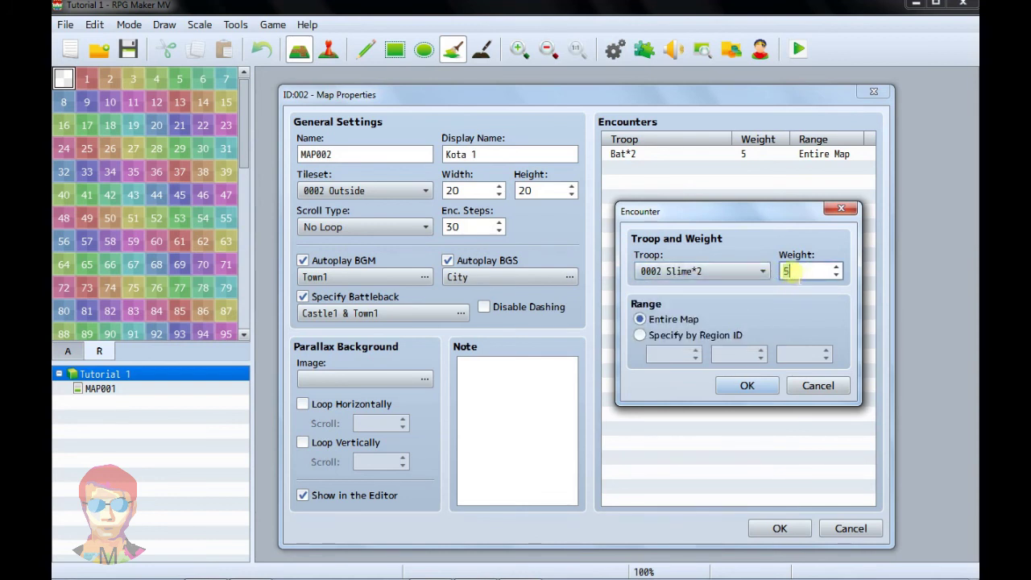
pyautogui.click(729, 383)
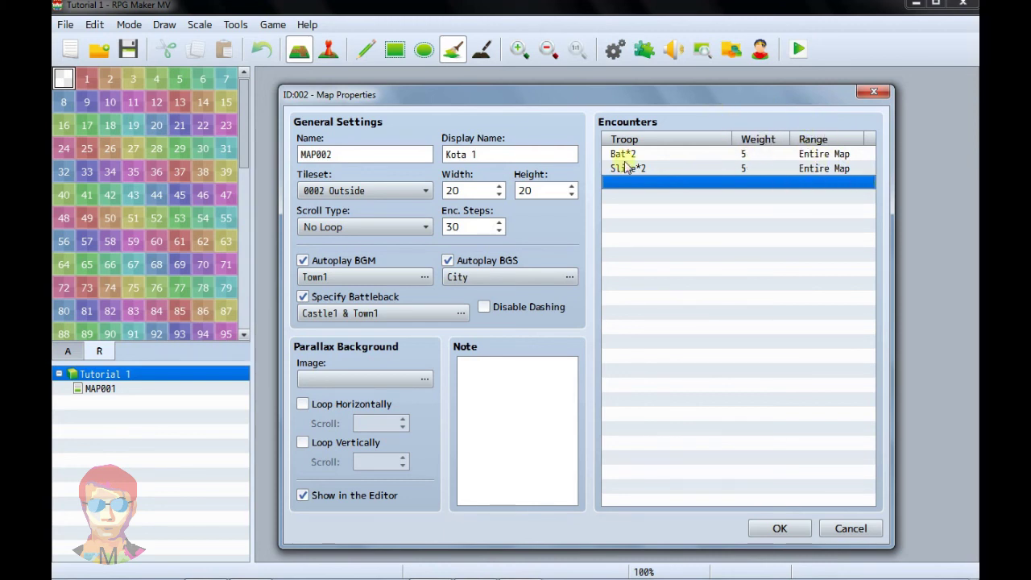
# - Create MAP002 with the configured properties and display the tileset's A tiles for painting
pyautogui.click(780, 532)
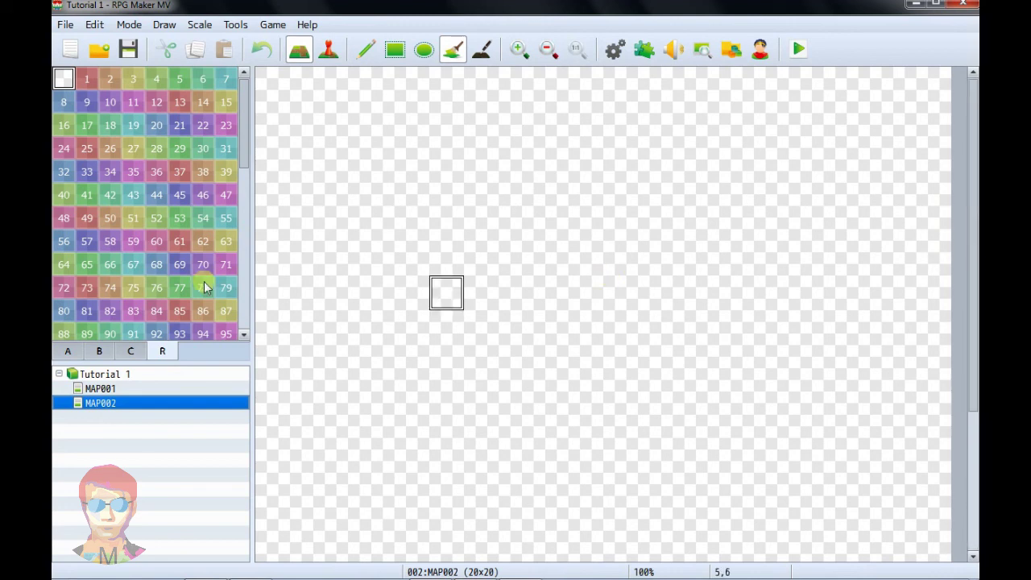
pyautogui.click(94, 352)
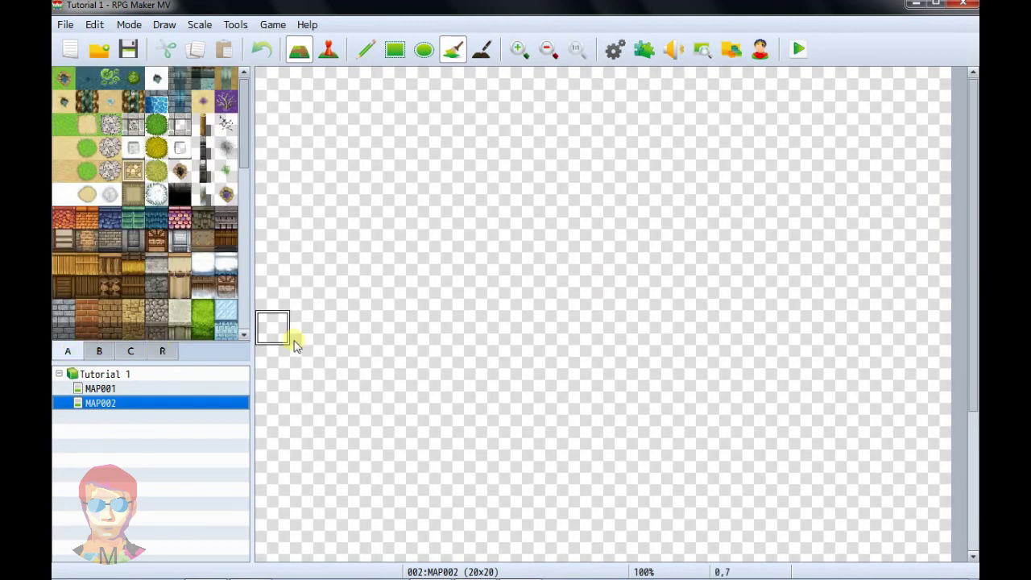